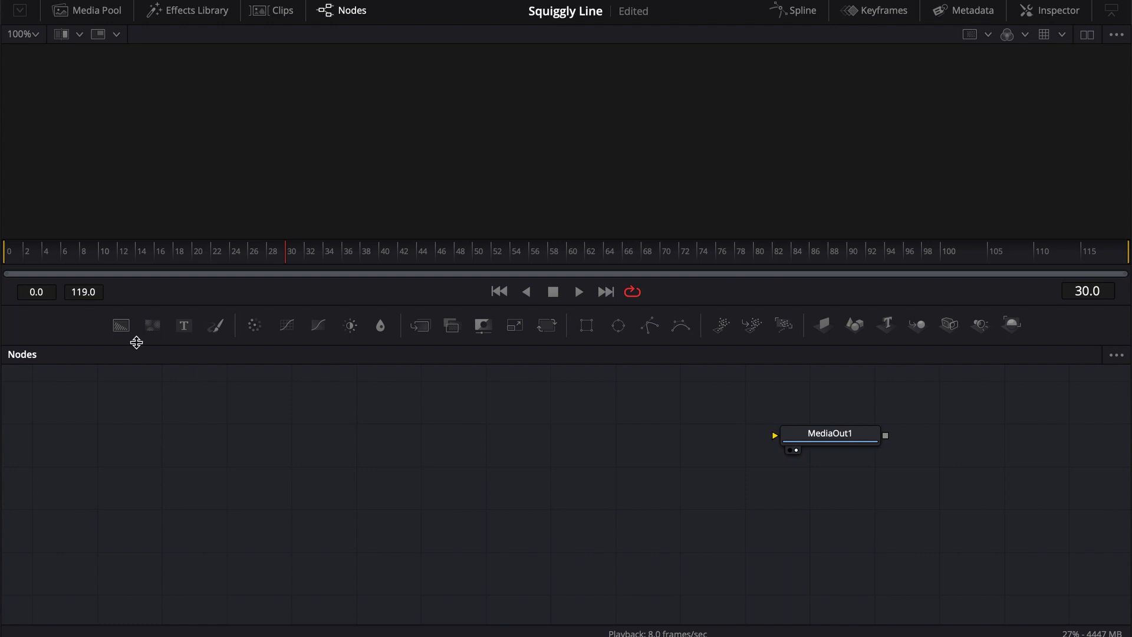
Step: Add a Fast Noise node well to the left of MediaOut1 and display it in the enlarged viewer with its settings open
{"action": "left_click", "coordinate": [153, 325]}
{"action": "left_click_drag", "start_coordinate": [613, 423], "coordinate": [342, 450]}
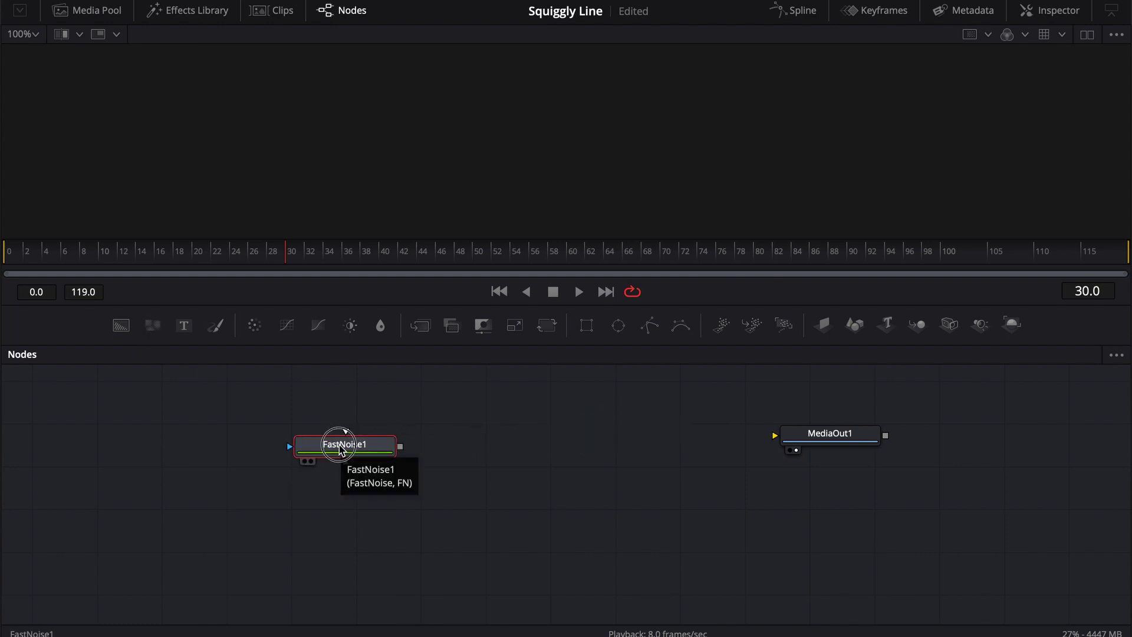
{"action": "double_click", "coordinate": [340, 450]}
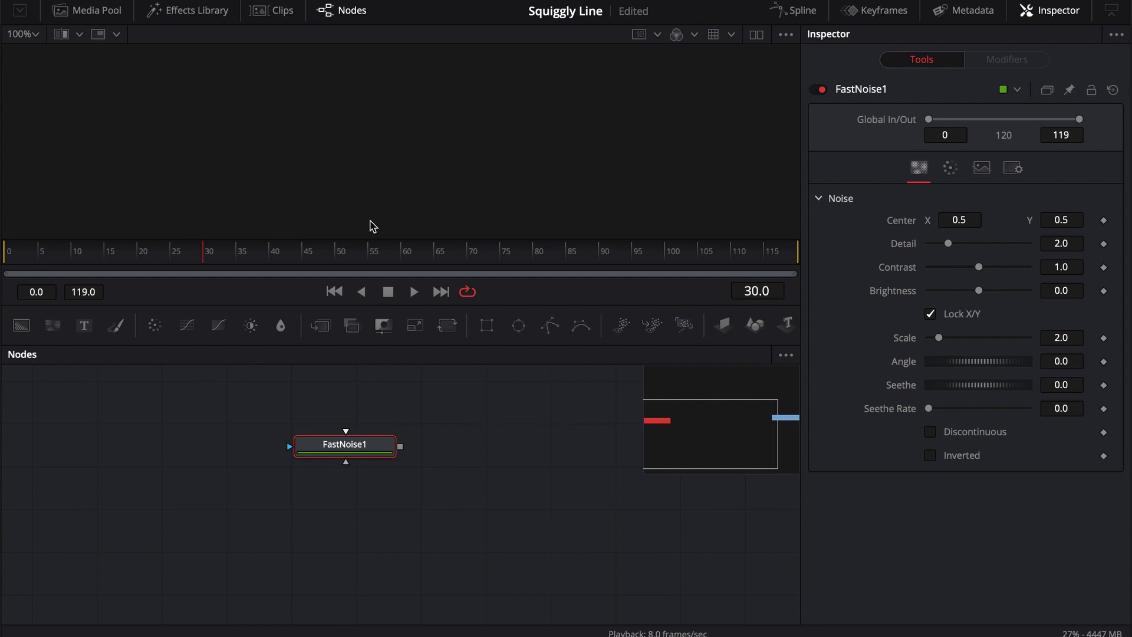
{"action": "left_click_drag", "start_coordinate": [368, 240], "coordinate": [369, 332]}
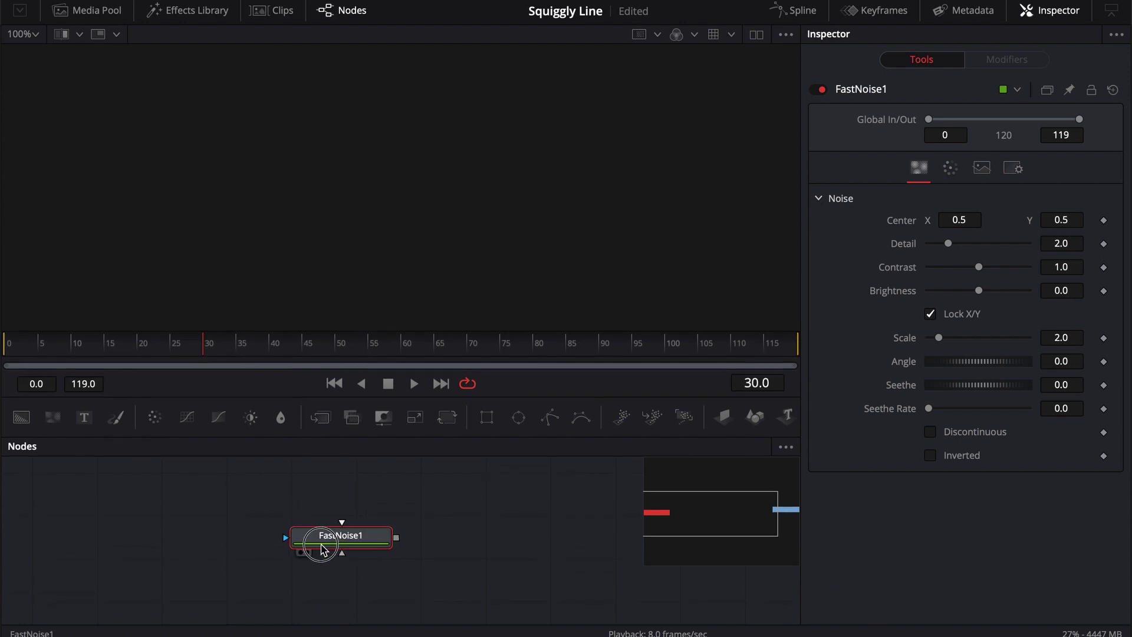
{"action": "left_click_drag", "start_coordinate": [358, 549], "coordinate": [227, 532]}
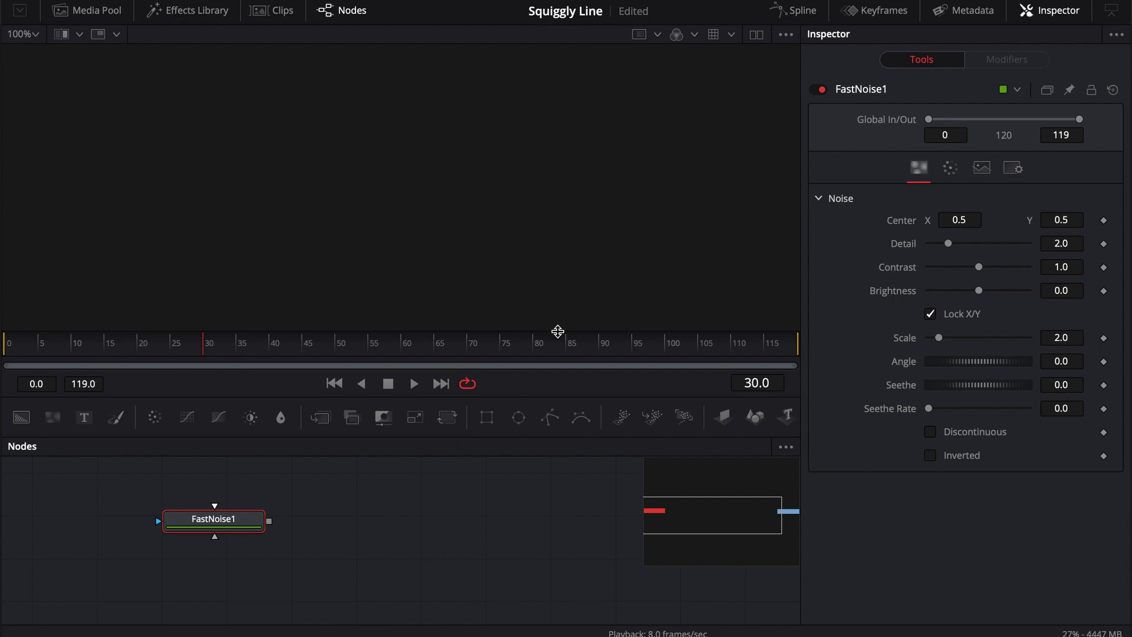
{"action": "left_click_drag", "start_coordinate": [214, 519], "coordinate": [401, 227]}
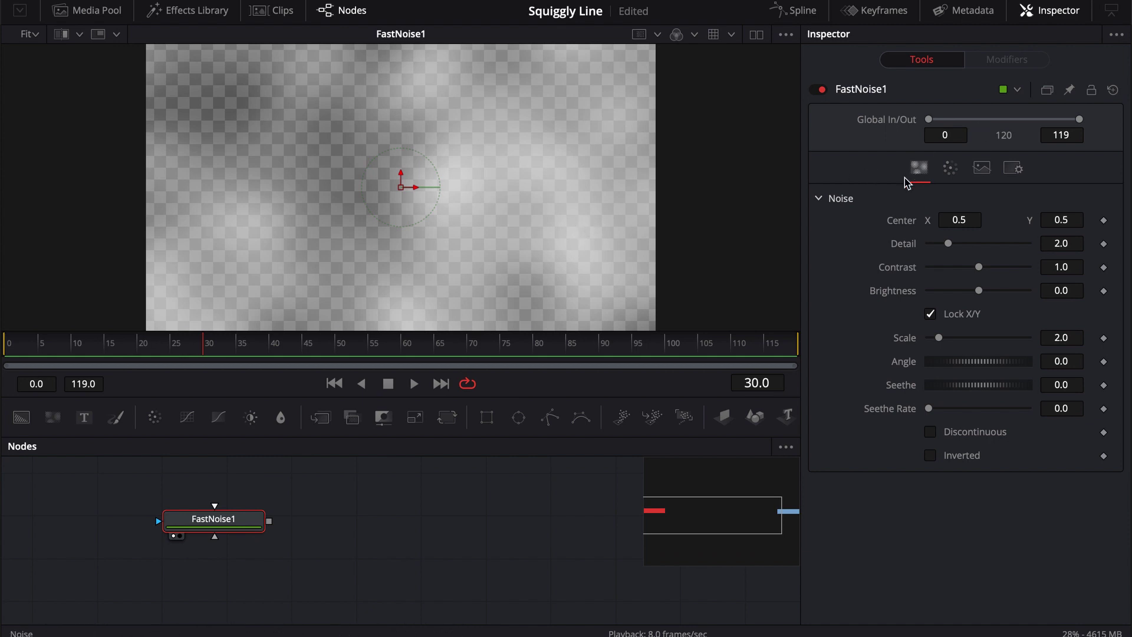
Step: Change the noise color type to a Linear gradient running vertically near the image center, from about Y 0.505 to Y 0.412
{"action": "left_click", "coordinate": [954, 172]}
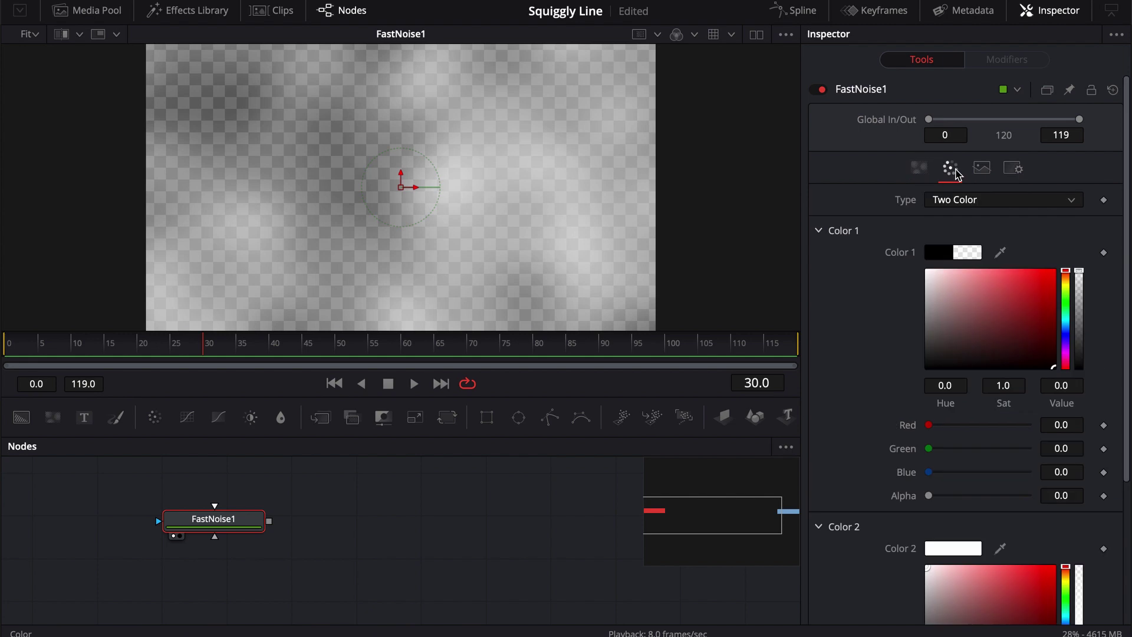
{"action": "left_click", "coordinate": [939, 201]}
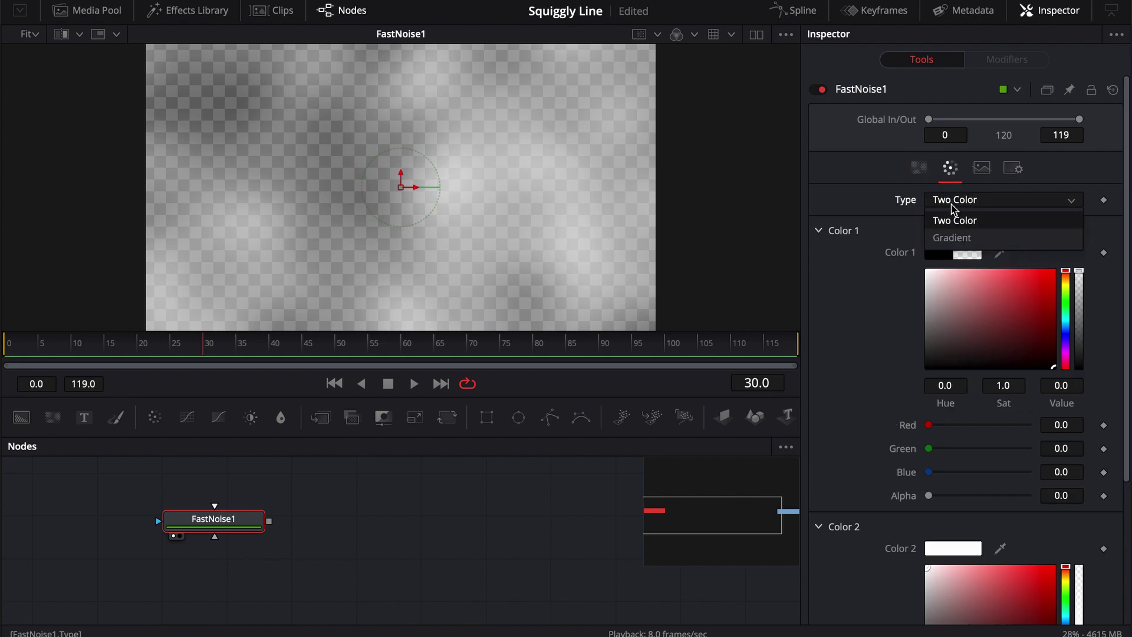
{"action": "left_click", "coordinate": [952, 237]}
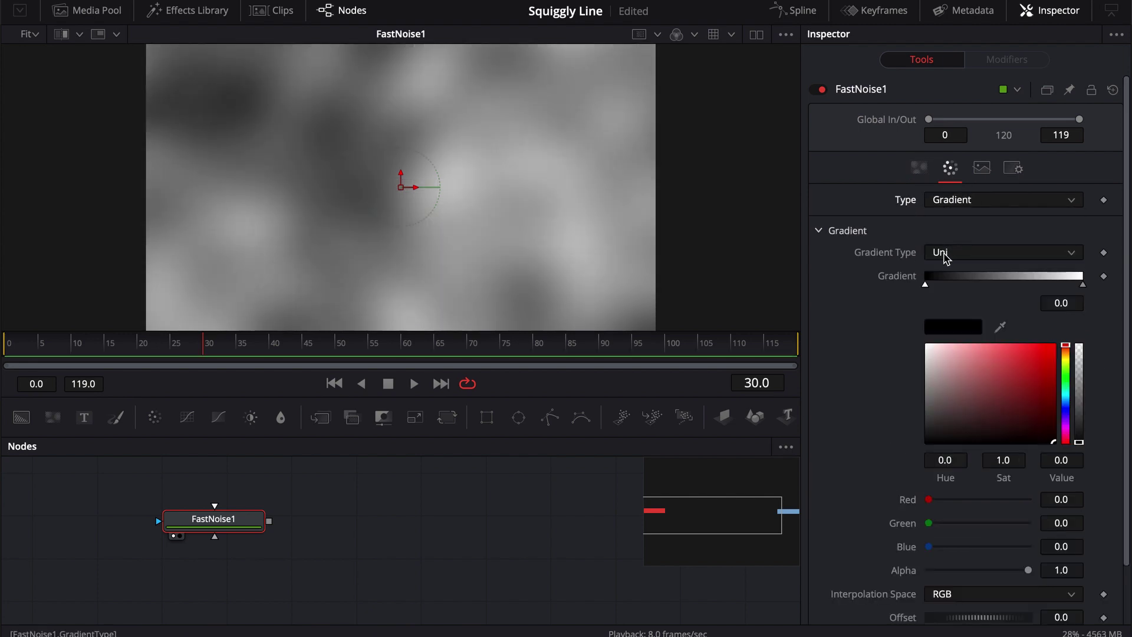
{"action": "left_click", "coordinate": [944, 253]}
{"action": "left_click", "coordinate": [947, 290]}
{"action": "left_click_drag", "start_coordinate": [656, 188], "coordinate": [400, 212]}
{"action": "left_click_drag", "start_coordinate": [146, 188], "coordinate": [399, 185]}
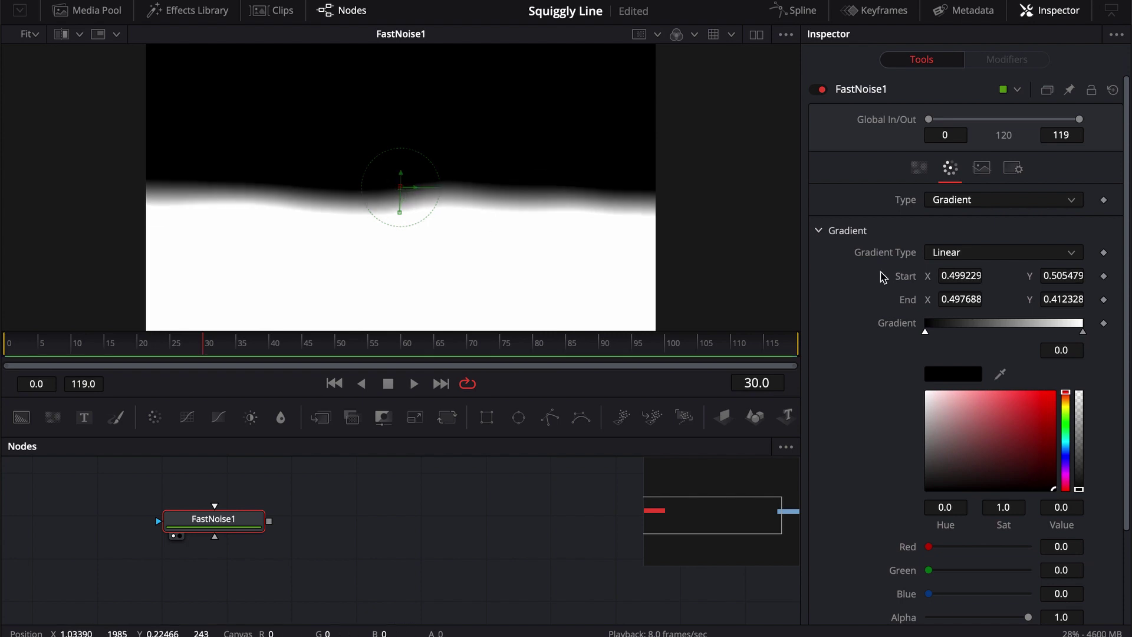
Step: Turn off Auto Resolution for FastNoise1 and set its image height to 1920
{"action": "left_click", "coordinate": [922, 170]}
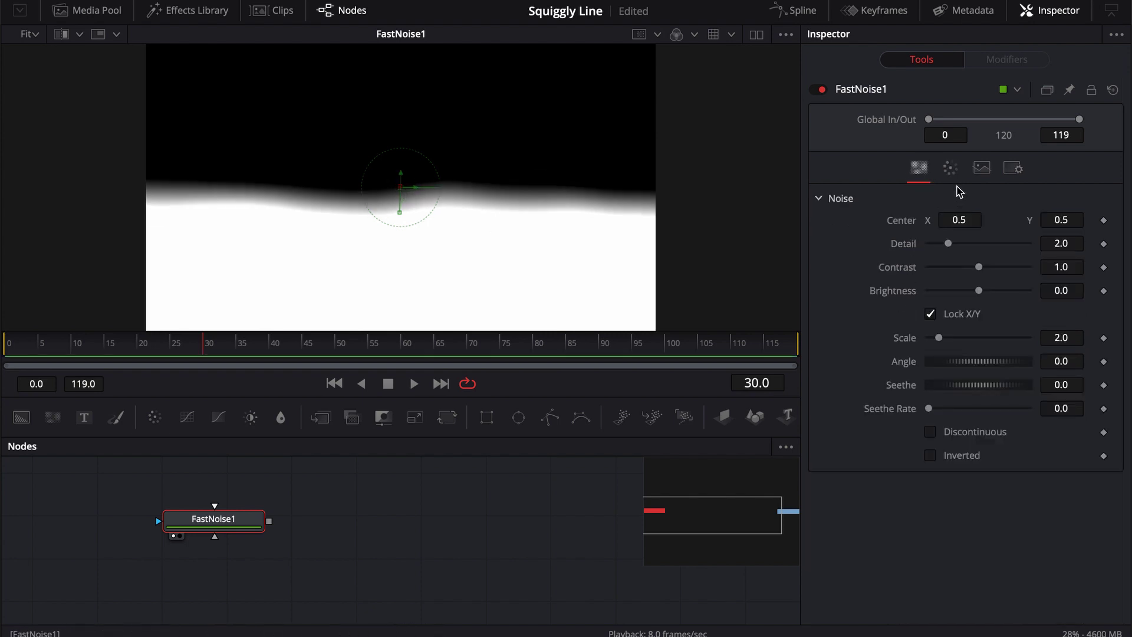
{"action": "left_click", "coordinate": [983, 172]}
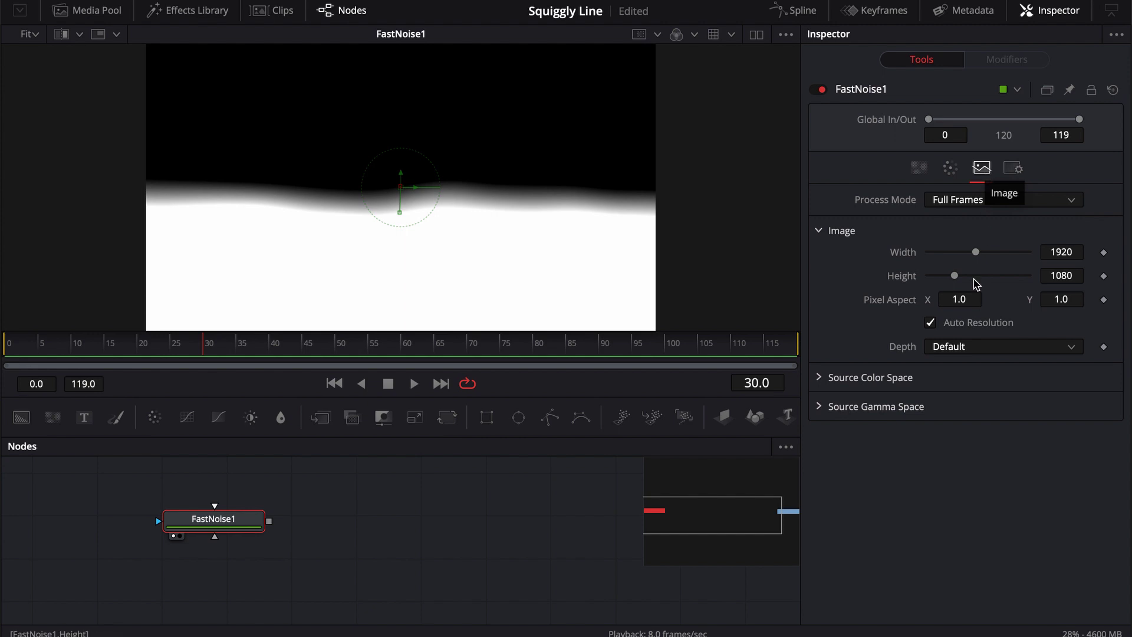
{"action": "left_click", "coordinate": [1063, 276]}
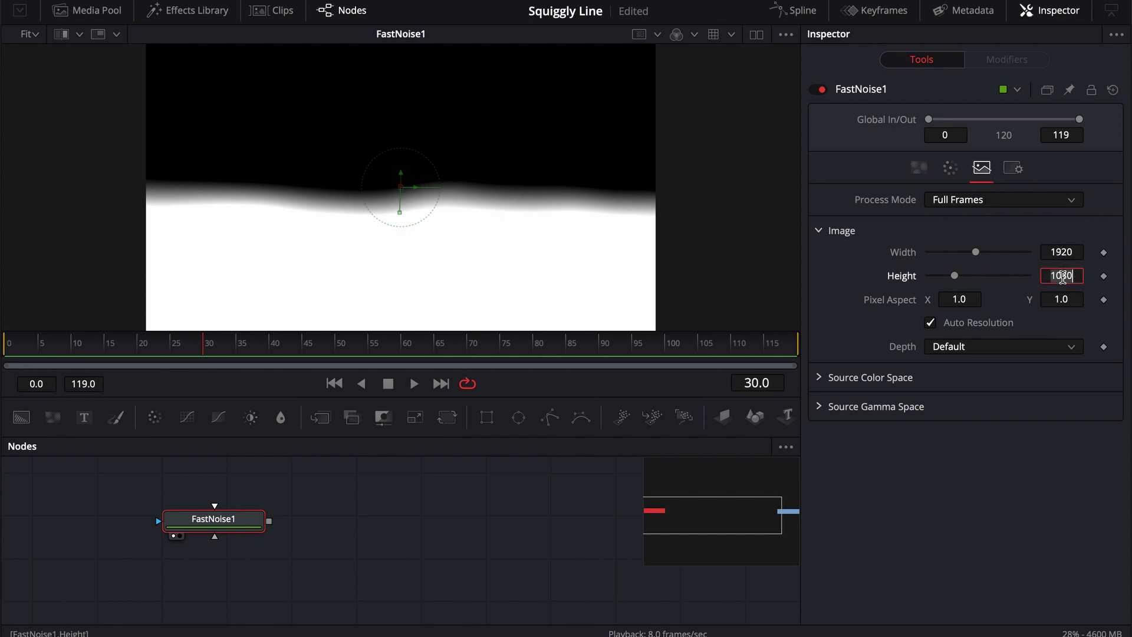
{"action": "key", "text": "Return"}
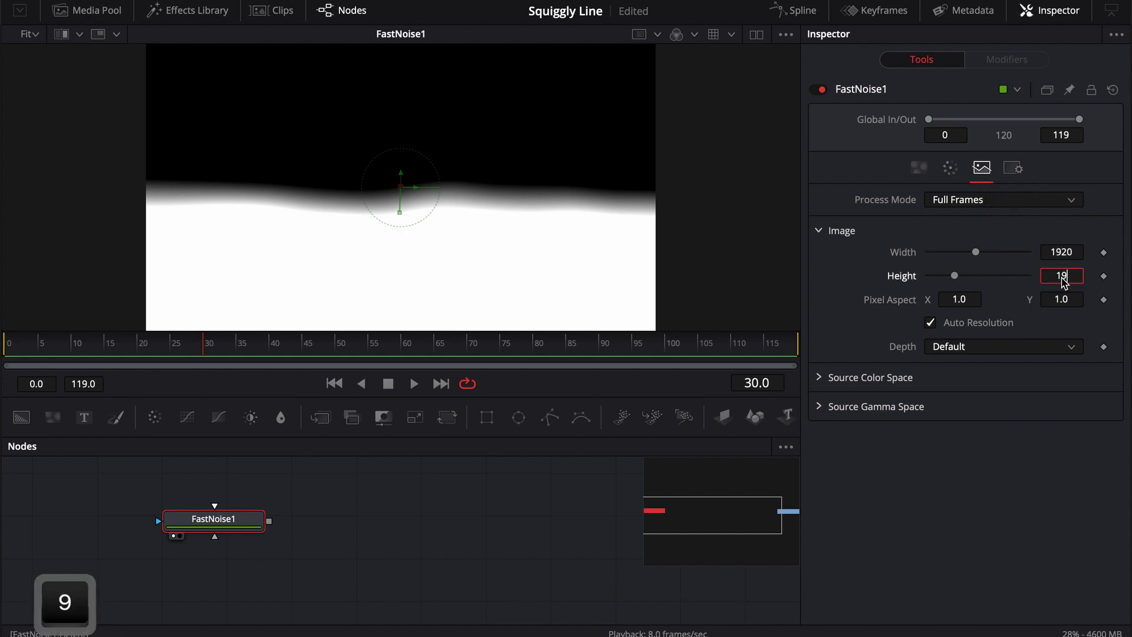
{"action": "left_click", "coordinate": [930, 322]}
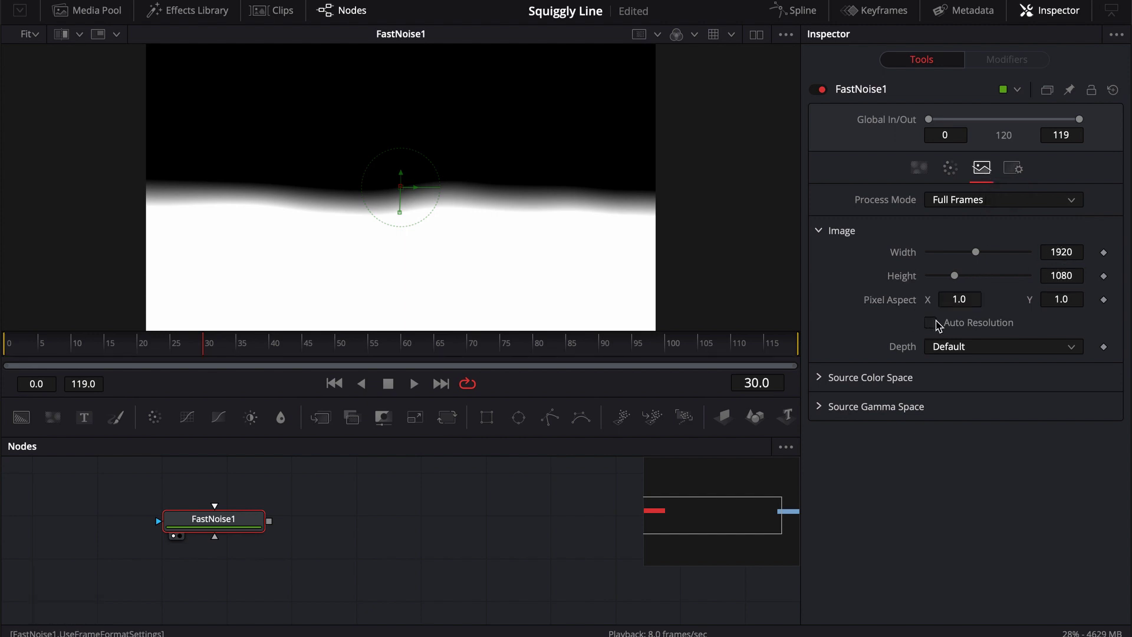
{"action": "left_click", "coordinate": [1061, 276]}
{"action": "type", "text": "9"}
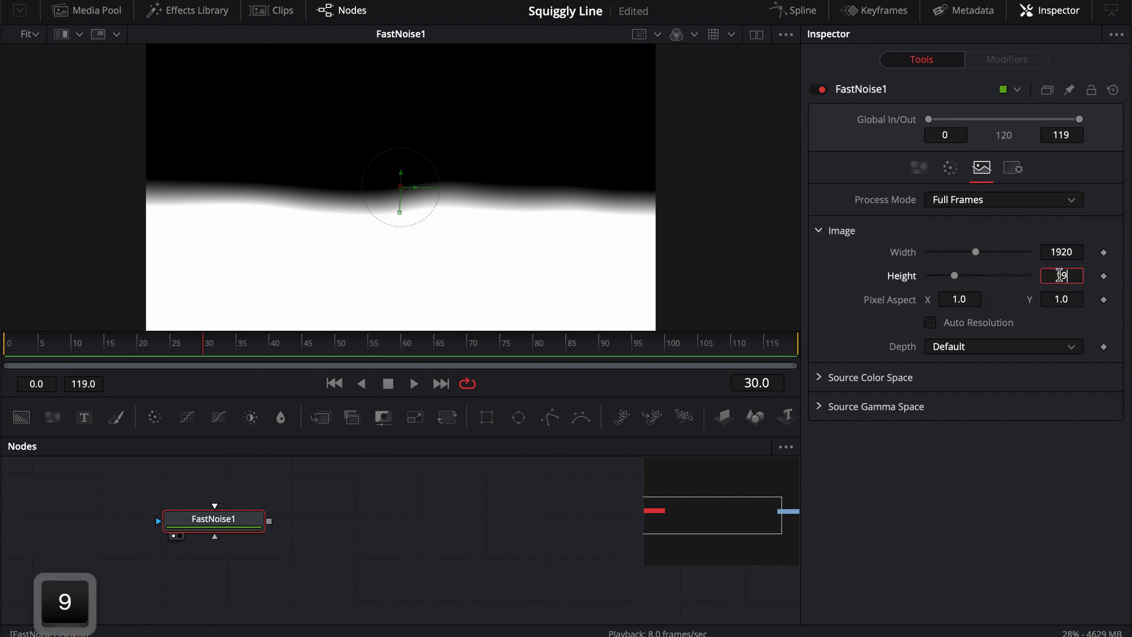
{"action": "type", "text": "20"}
{"action": "key", "text": "Return"}
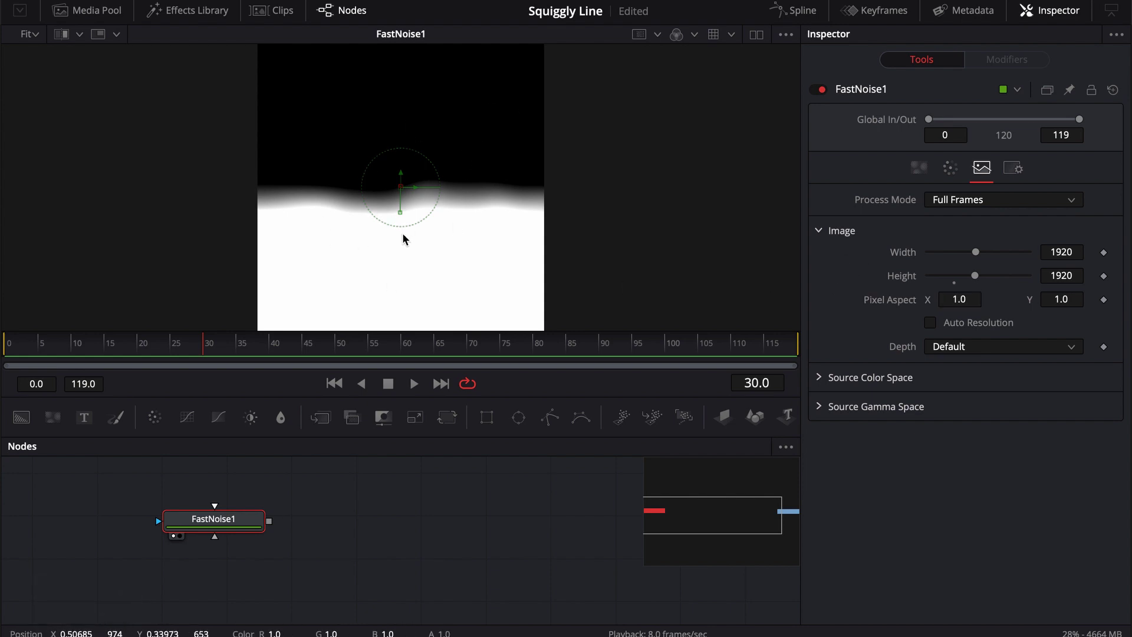
{"action": "left_click_drag", "start_coordinate": [214, 507], "coordinate": [205, 499]}
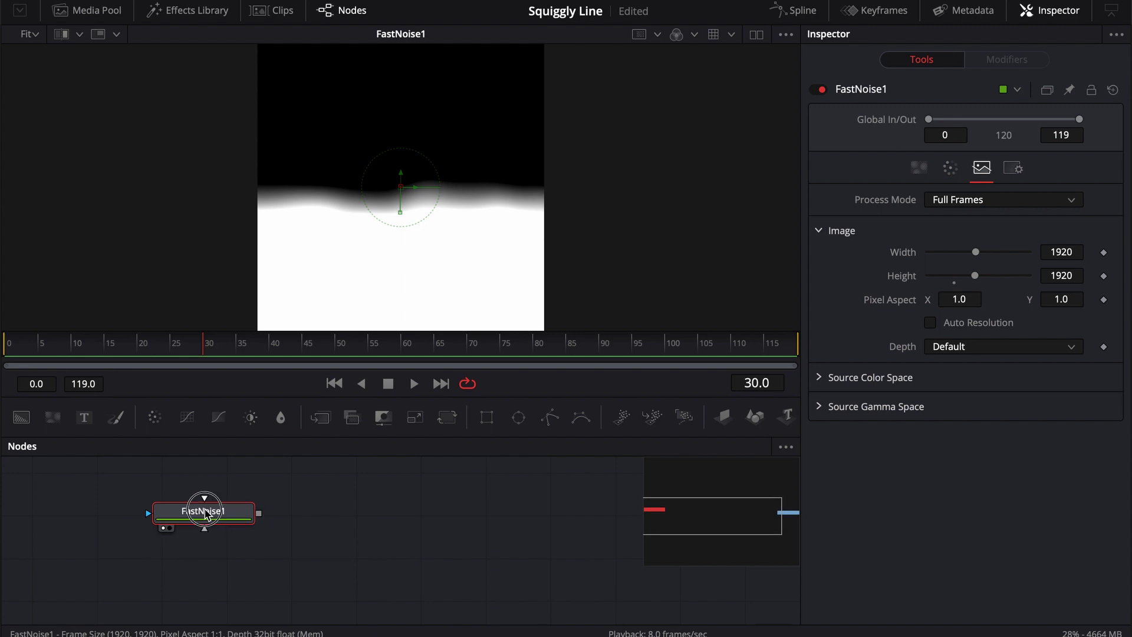
Step: Make the gradient's white end stop black and add a white stop near the middle at about 0.48
{"action": "left_click", "coordinate": [950, 167]}
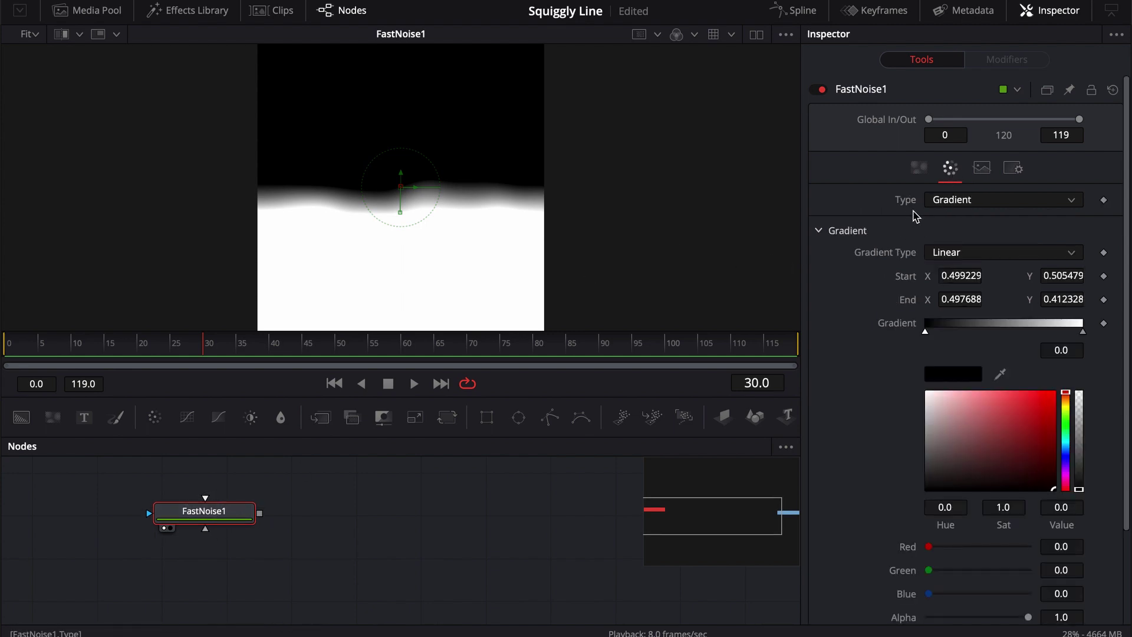
{"action": "scroll", "coordinate": [861, 313], "scroll_direction": "down", "scroll_amount": 1}
{"action": "left_click", "coordinate": [1083, 319]}
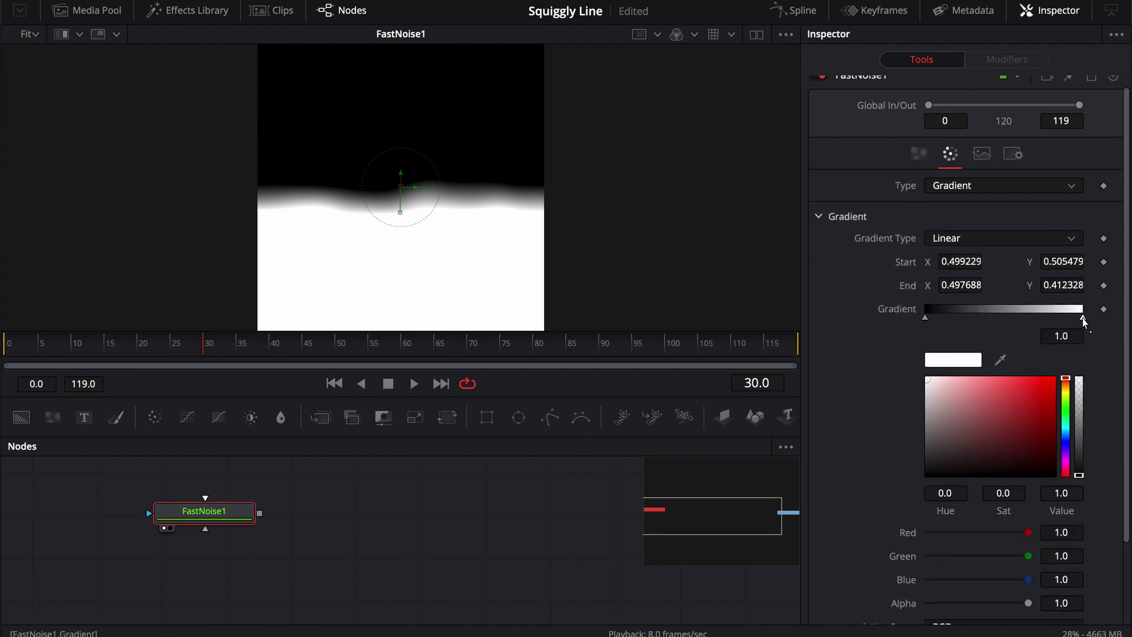
{"action": "left_click_drag", "start_coordinate": [975, 457], "coordinate": [924, 478]}
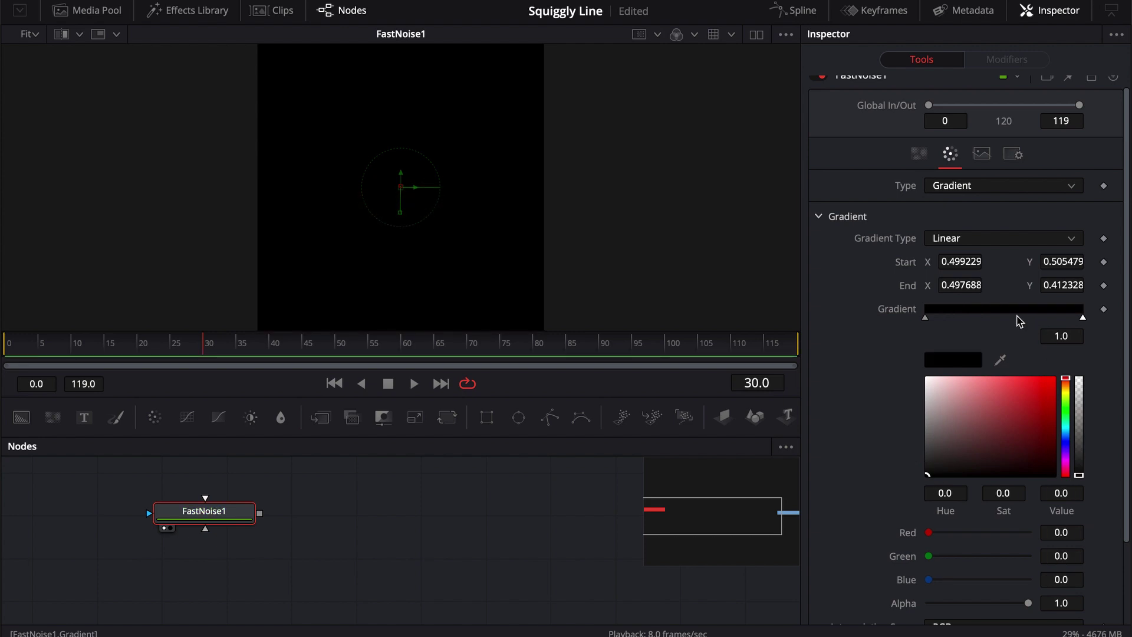
{"action": "left_click", "coordinate": [1001, 313]}
{"action": "left_click_drag", "start_coordinate": [938, 413], "coordinate": [839, 362]}
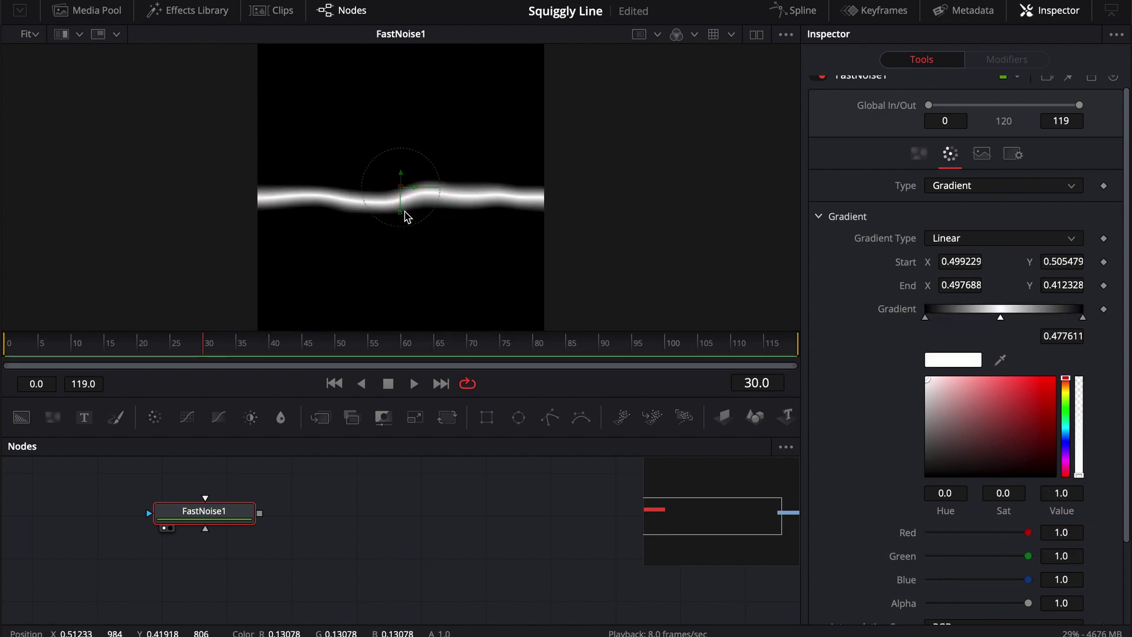
Step: Set the alpha of both black end stops of the gradient to 0
{"action": "left_click", "coordinate": [925, 317]}
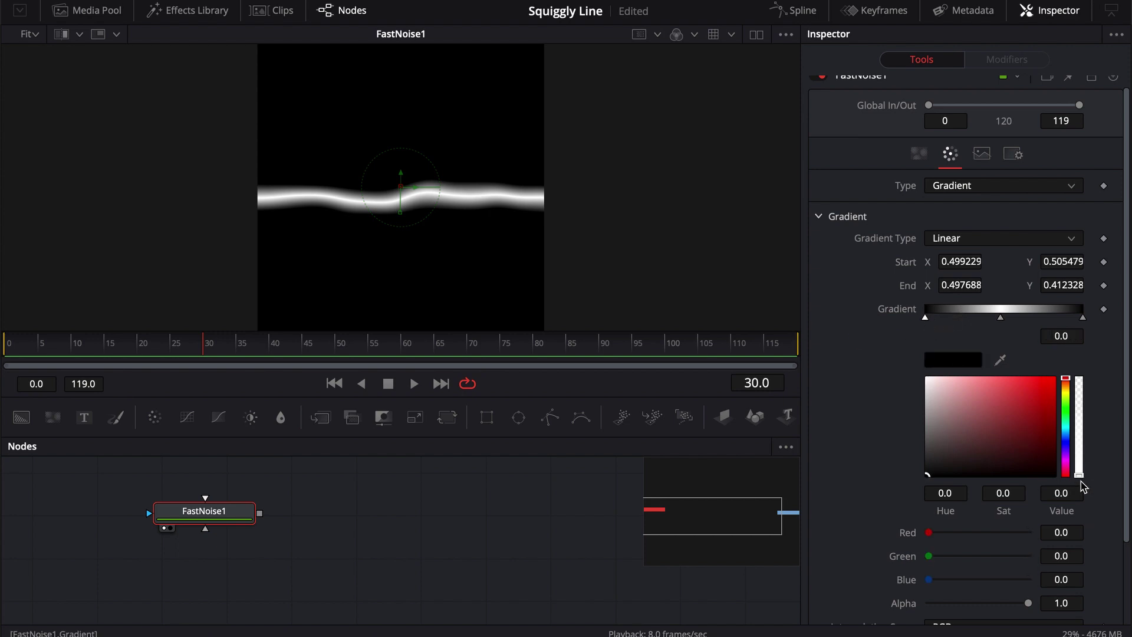
{"action": "left_click_drag", "start_coordinate": [1029, 604], "coordinate": [899, 605]}
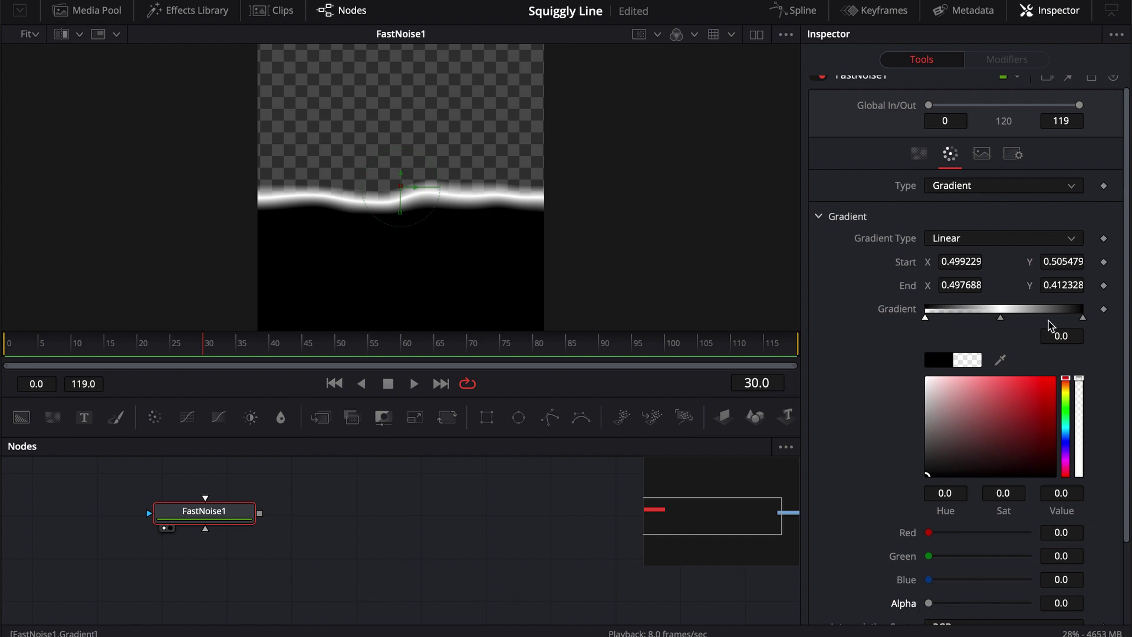
{"action": "left_click", "coordinate": [1083, 318]}
{"action": "left_click", "coordinate": [1080, 471]}
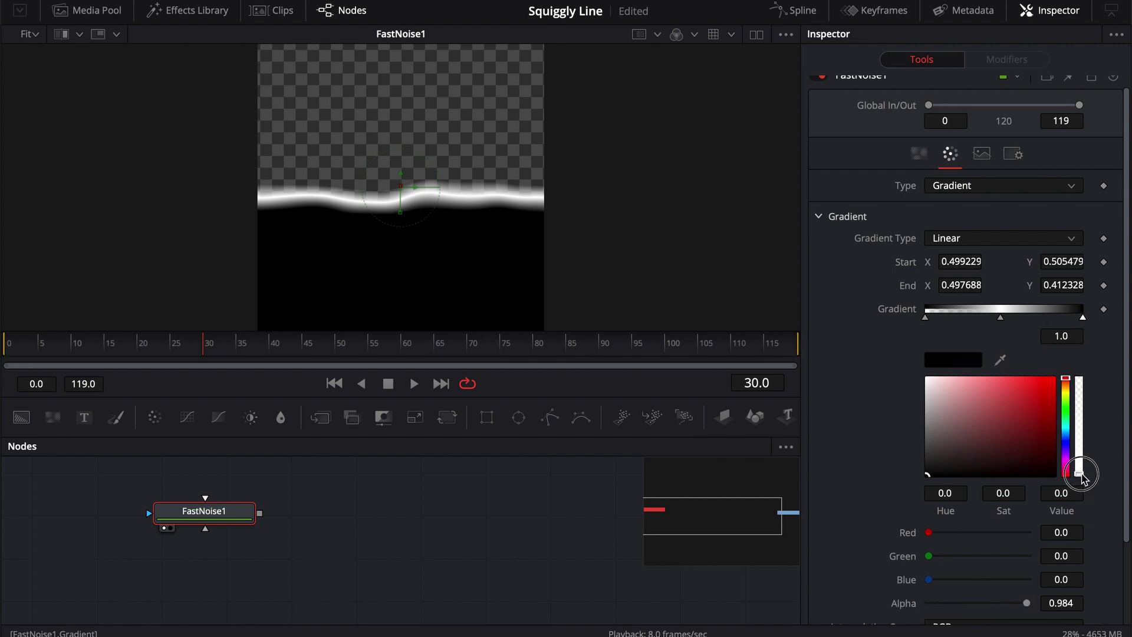
{"action": "left_click_drag", "start_coordinate": [1084, 477], "coordinate": [1082, 359]}
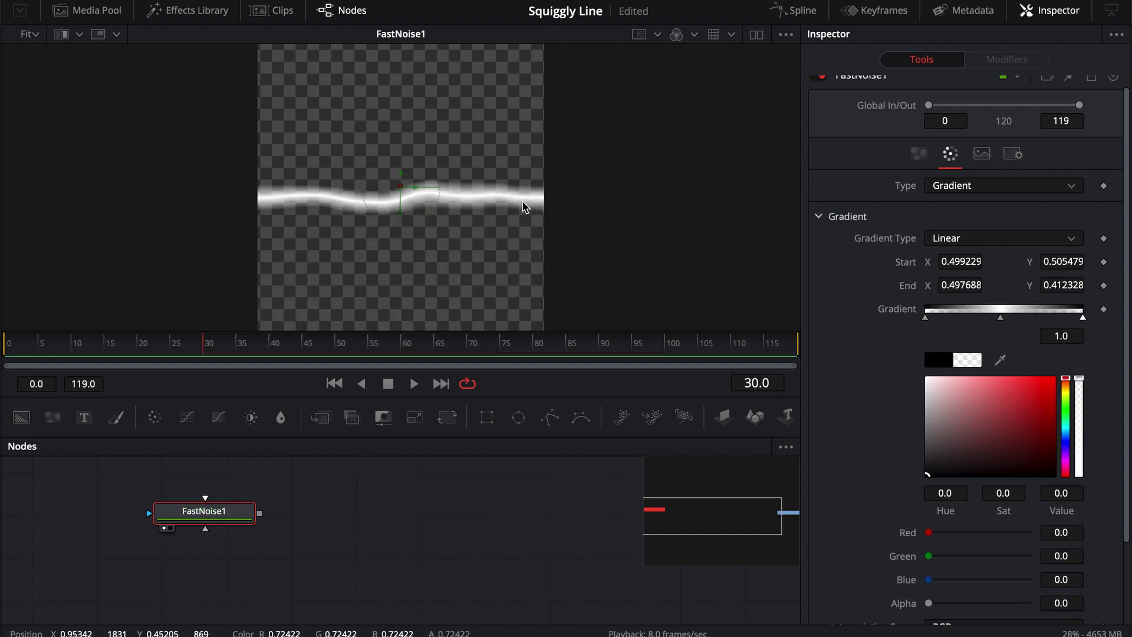
Step: Thin the line by raising the gradient end to about Y 0.44 and moving the transparent stops to about 0.37 and 0.59
{"action": "left_click_drag", "start_coordinate": [403, 211], "coordinate": [400, 205]}
{"action": "left_click_drag", "start_coordinate": [927, 322], "coordinate": [983, 321]}
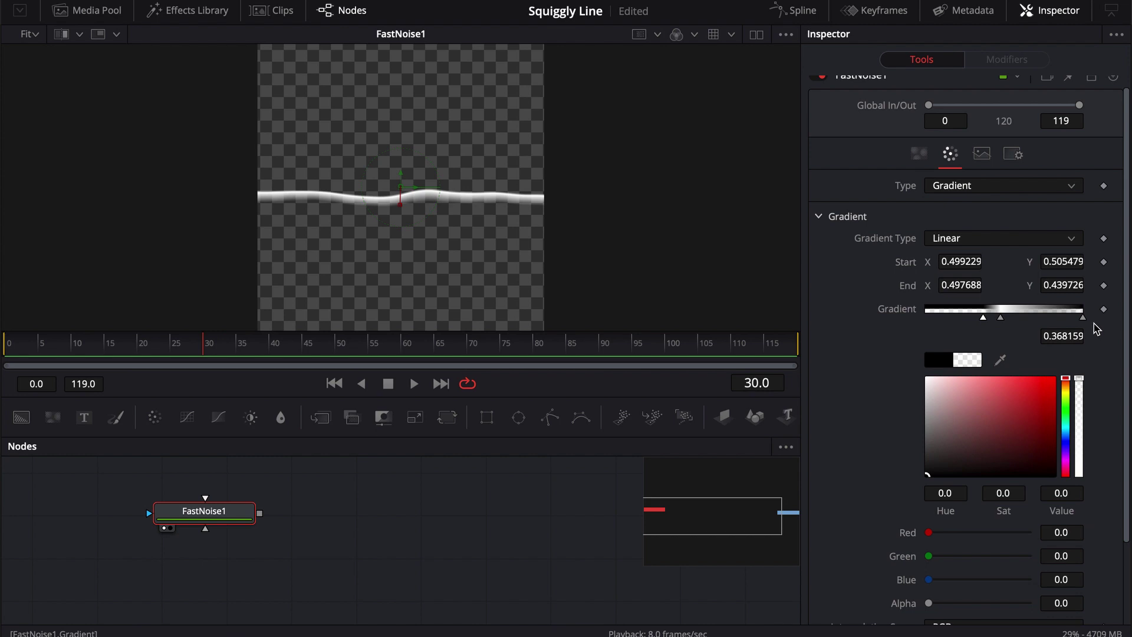
{"action": "left_click_drag", "start_coordinate": [1083, 318], "coordinate": [1018, 319]}
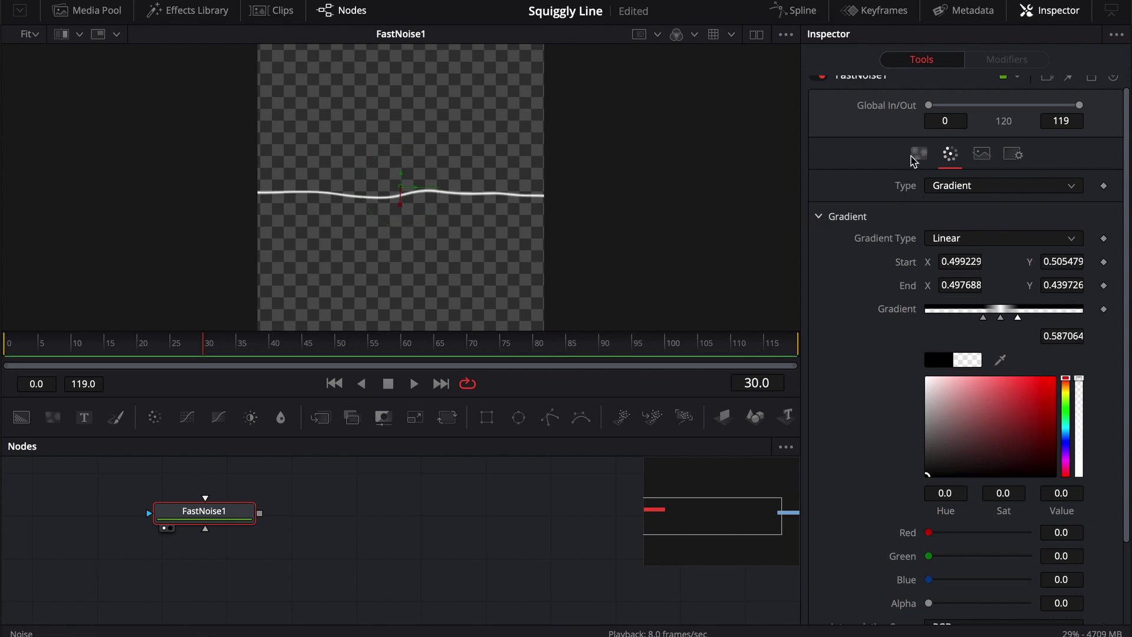
Step: Animate the noise by setting its Seethe Rate to about 0.5
{"action": "left_click", "coordinate": [919, 154]}
{"action": "left_click_drag", "start_coordinate": [929, 394], "coordinate": [978, 399]}
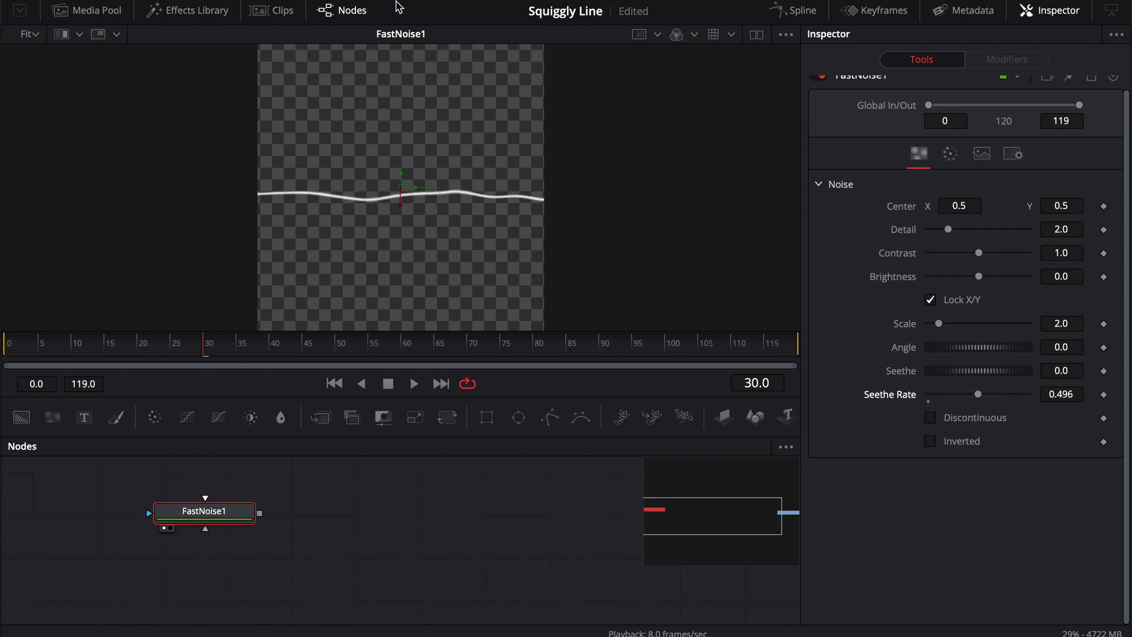
Step: Choose Quarter Resolution as the proxy mode and turn off High Quality for playback
{"action": "left_click", "coordinate": [449, 1]}
{"action": "mouse_move", "coordinate": [450, 31]}
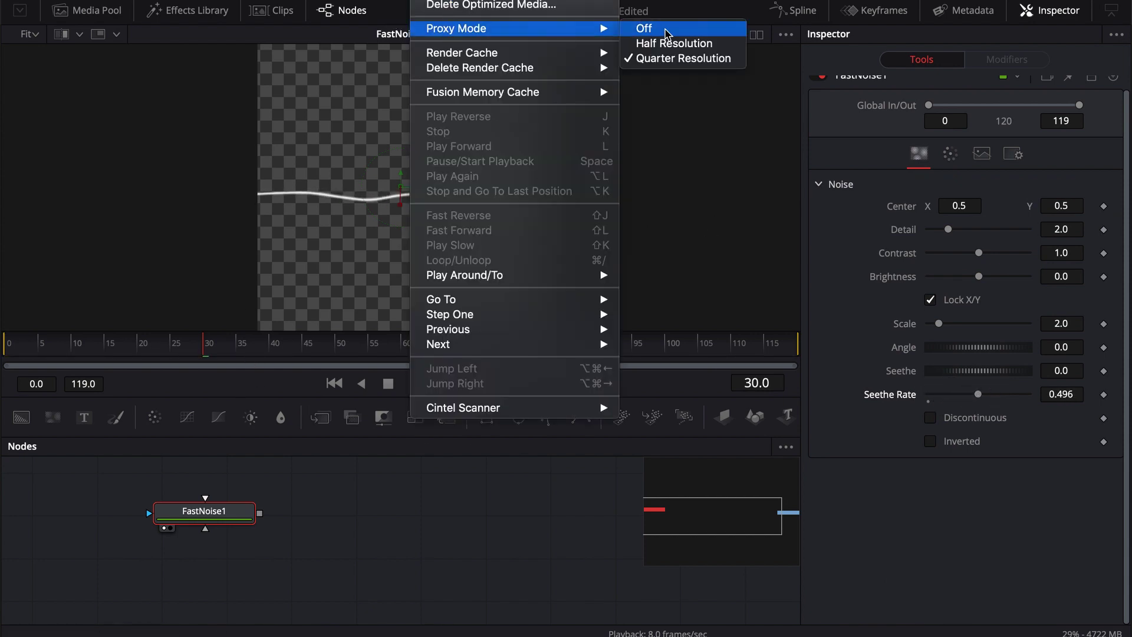
{"action": "left_click", "coordinate": [658, 61]}
{"action": "right_click", "coordinate": [528, 387]}
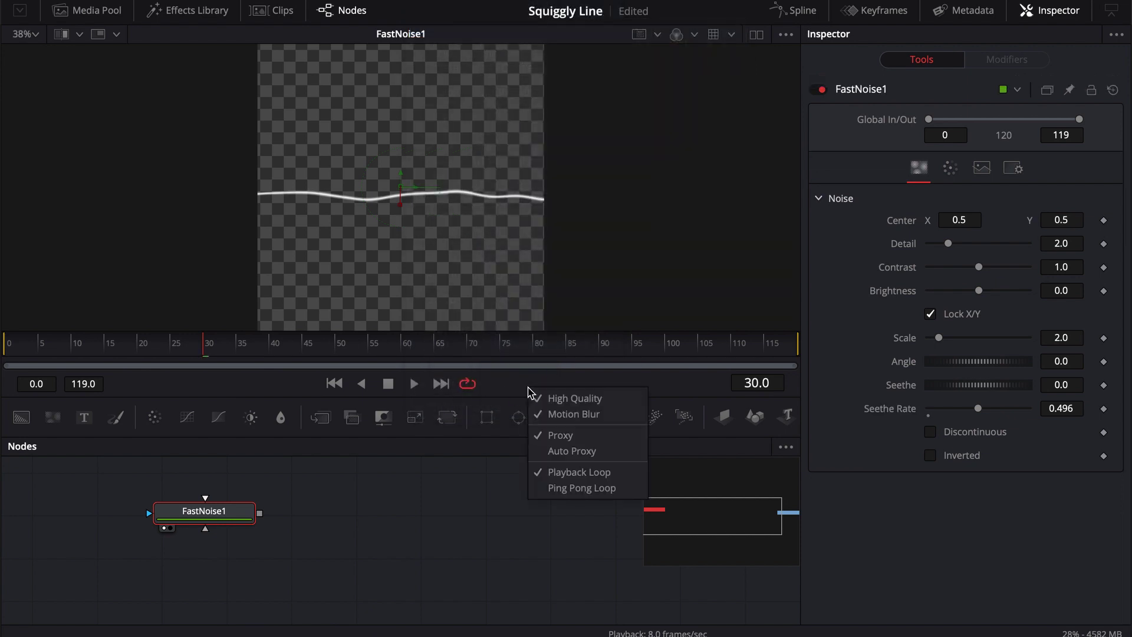
{"action": "left_click", "coordinate": [575, 399]}
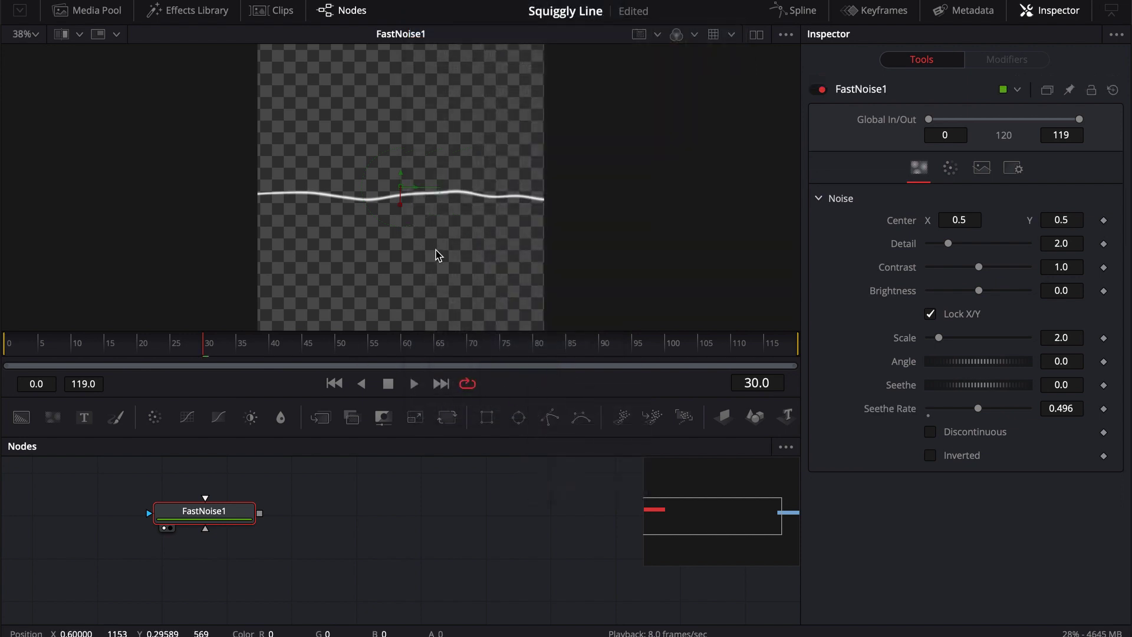
Step: Play the animation and adjust the noise to a Scale of about 4.57, Seethe Rate about 0.654 and Detail about 4.02
{"action": "key", "text": "space"}
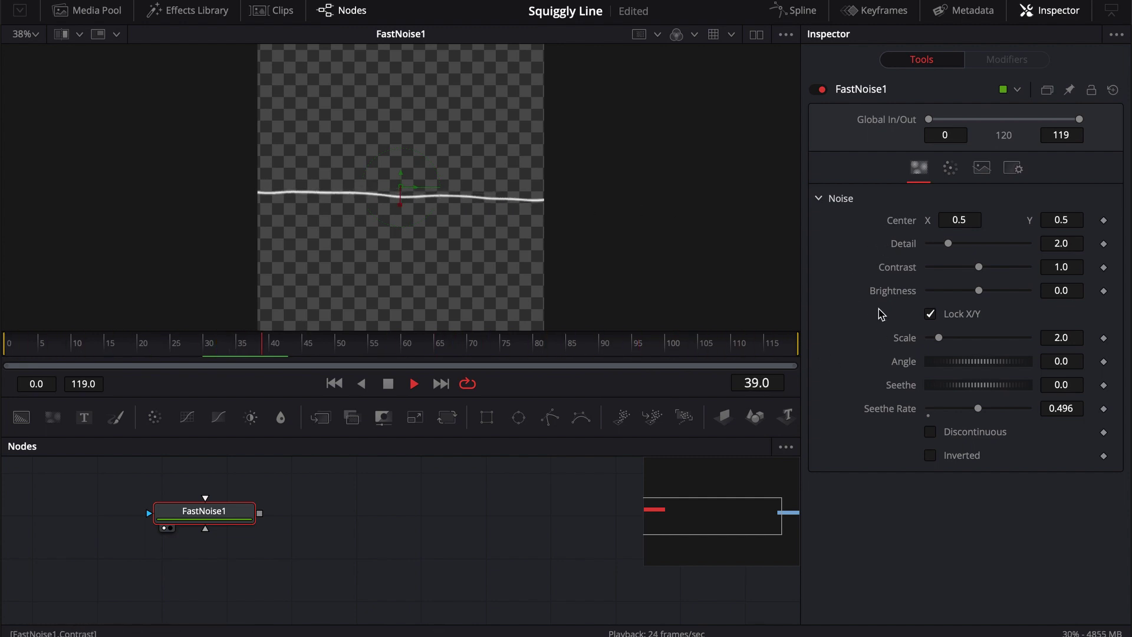
{"action": "left_click_drag", "start_coordinate": [941, 339], "coordinate": [952, 340]}
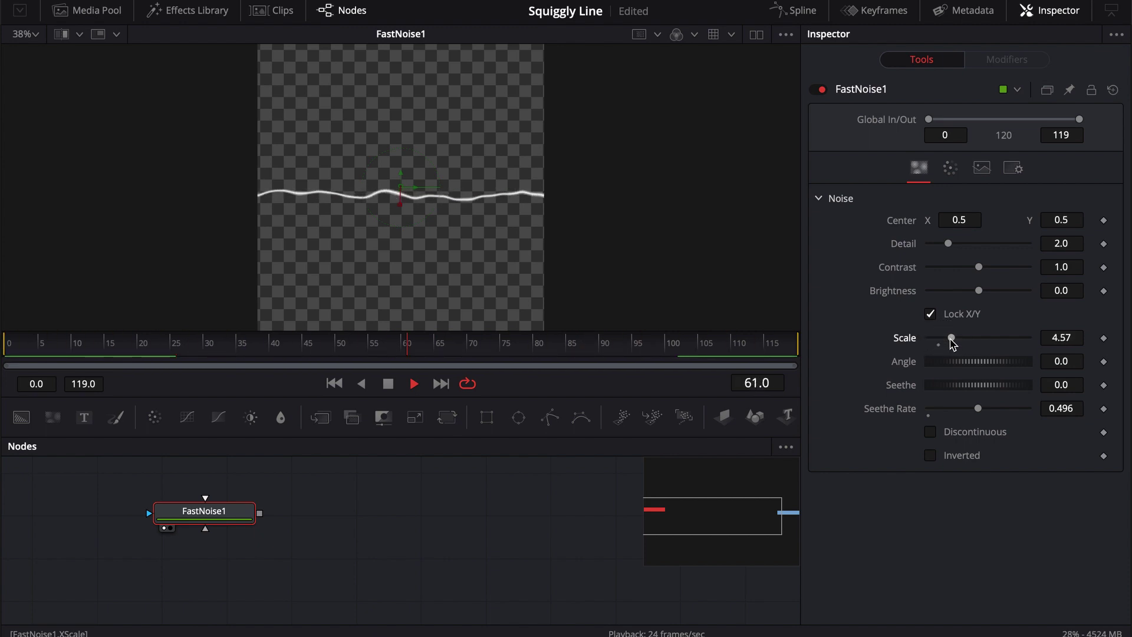
{"action": "left_click_drag", "start_coordinate": [979, 408], "coordinate": [997, 411]}
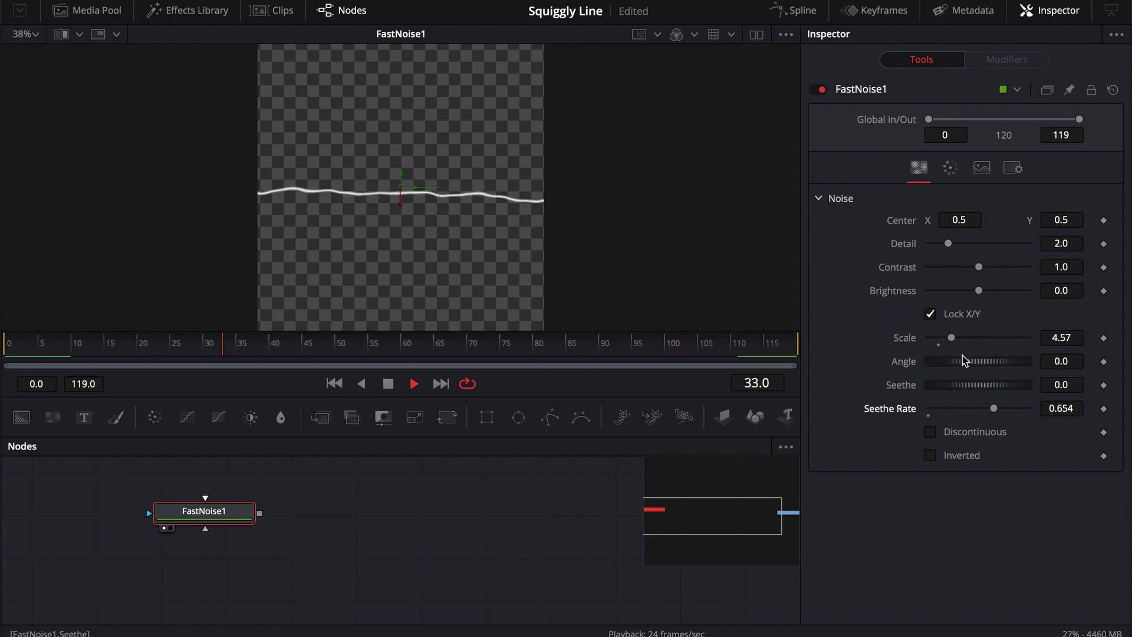
{"action": "left_click_drag", "start_coordinate": [948, 243], "coordinate": [970, 246]}
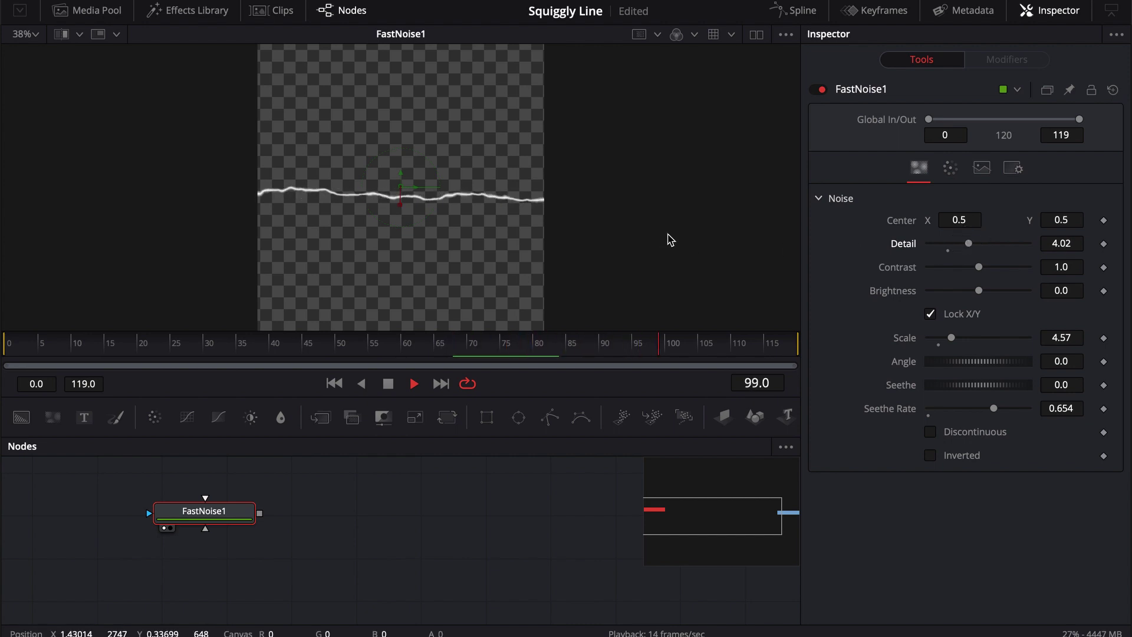
Step: Raise the FastNoise1 Contrast to about 1.63 and stop the playback
{"action": "left_click_drag", "start_coordinate": [979, 267], "coordinate": [987, 265]}
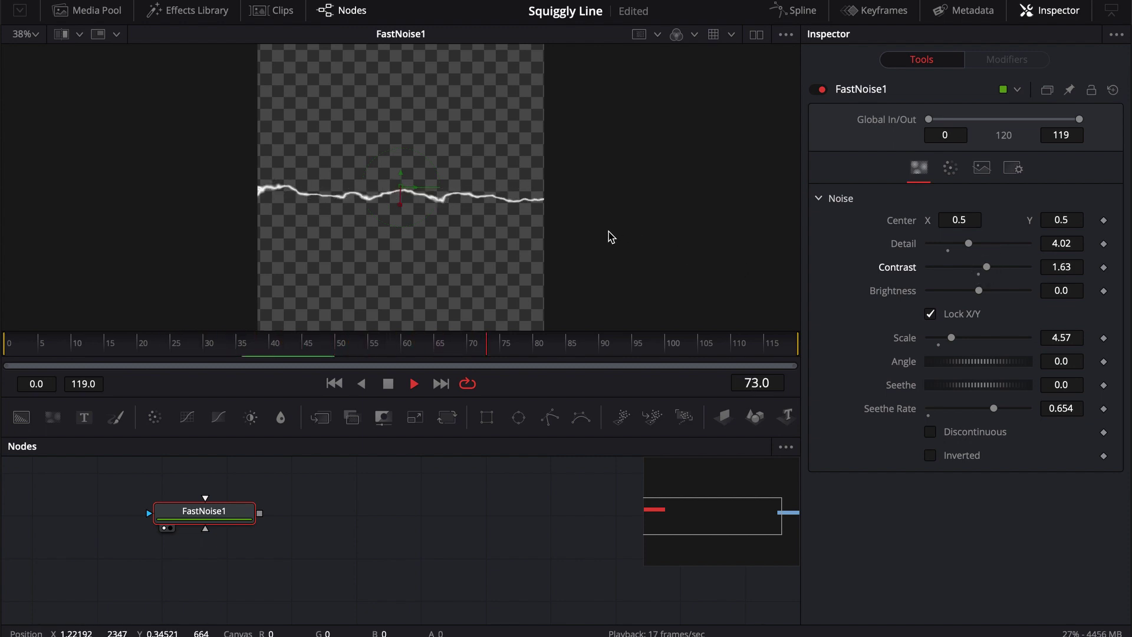
{"action": "key", "text": "space"}
Step: Add a TV node beside FastNoise1, show it in the viewer and feed the FastNoise1 output into it
{"action": "left_click_drag", "start_coordinate": [217, 525], "coordinate": [190, 525]}
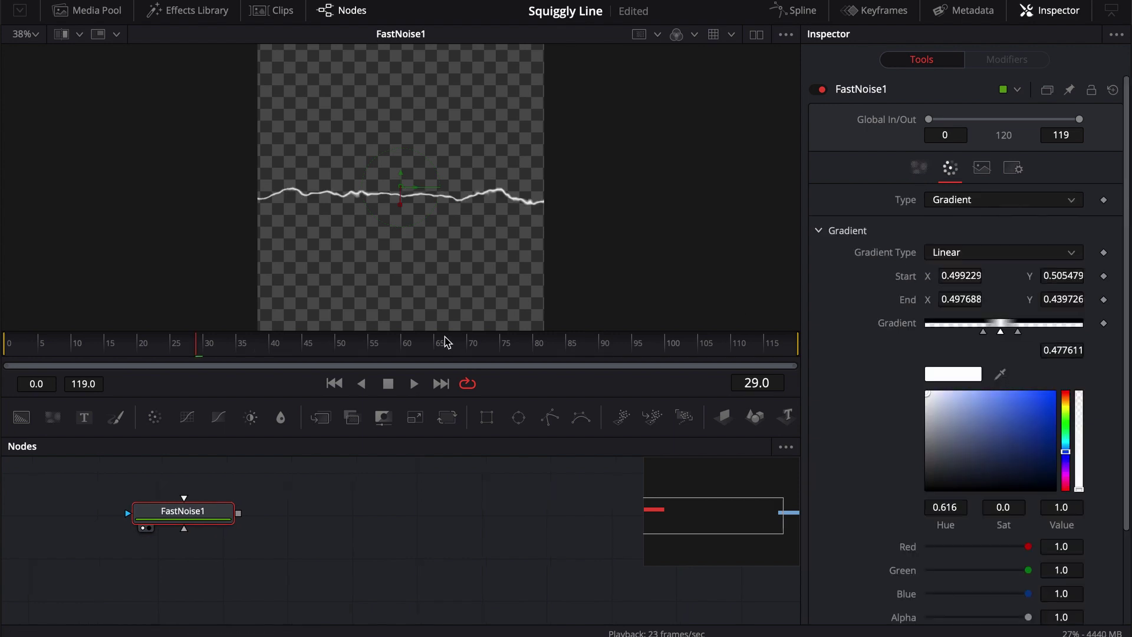
{"action": "left_click", "coordinate": [389, 515]}
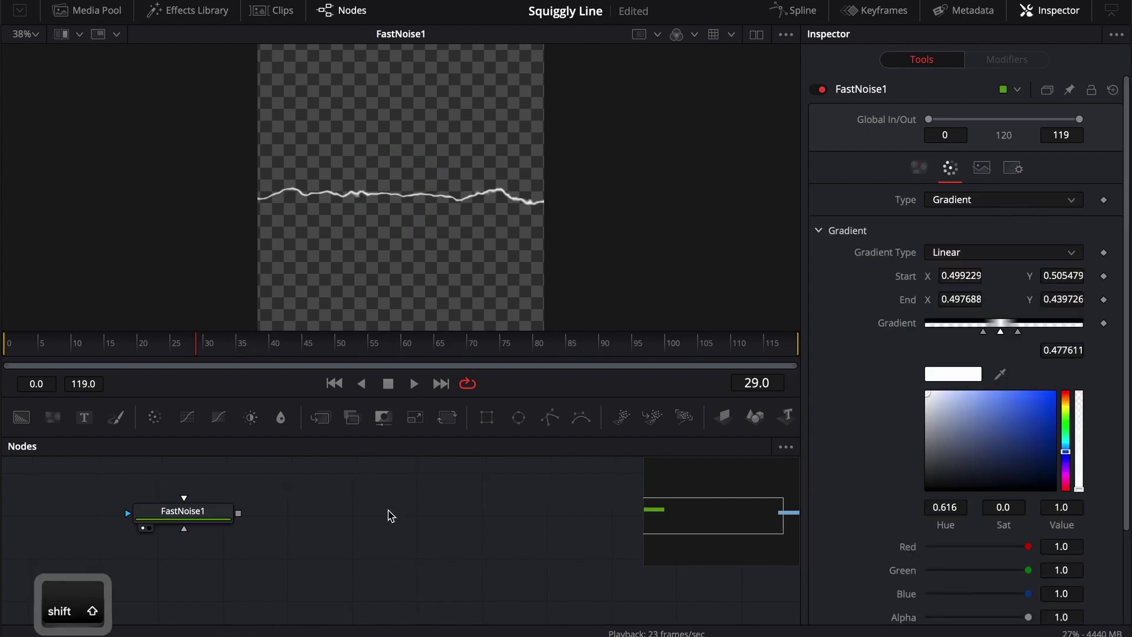
{"action": "key", "text": "shift+space"}
{"action": "type", "text": "tv"}
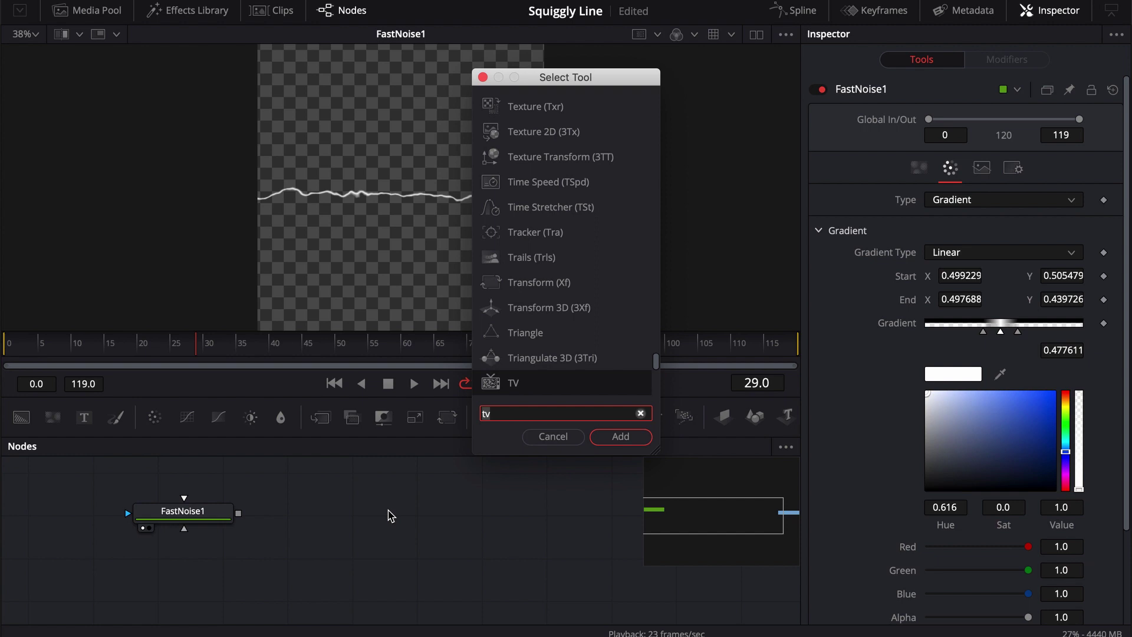
{"action": "type", "text": "tv"}
{"action": "key", "text": "Return"}
{"action": "mouse_move", "coordinate": [371, 501]}
{"action": "left_mouse_down"}
{"action": "mouse_move", "coordinate": [341, 504]}
{"action": "mouse_move", "coordinate": [380, 486]}
{"action": "mouse_move", "coordinate": [363, 517]}
{"action": "left_mouse_up"}
{"action": "key", "text": "1"}
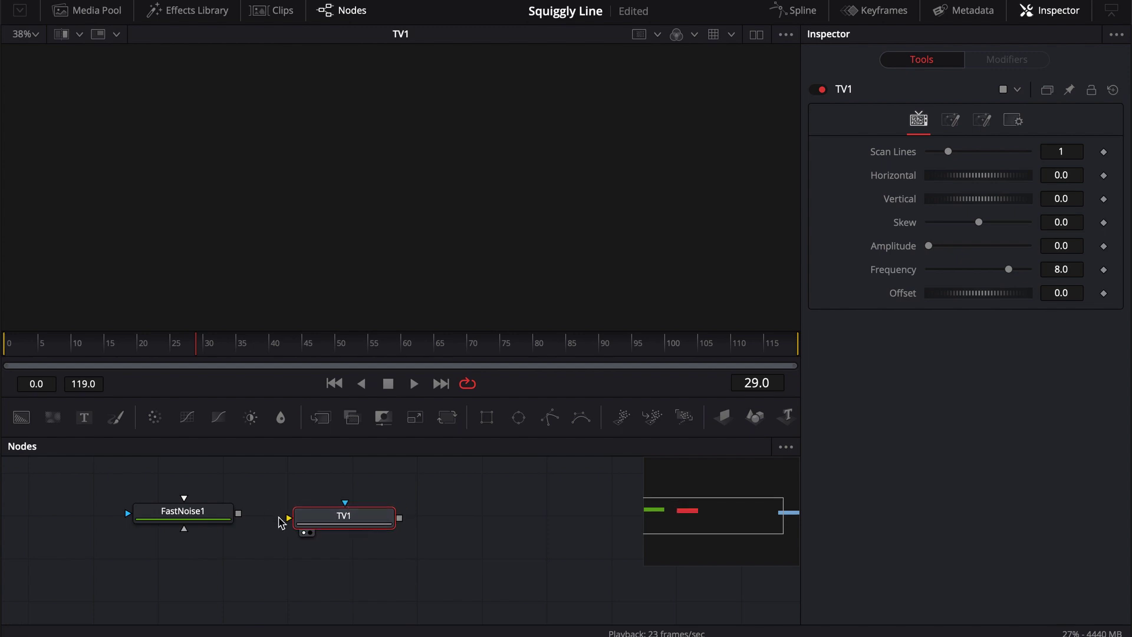
{"action": "left_click_drag", "start_coordinate": [239, 514], "coordinate": [364, 522]}
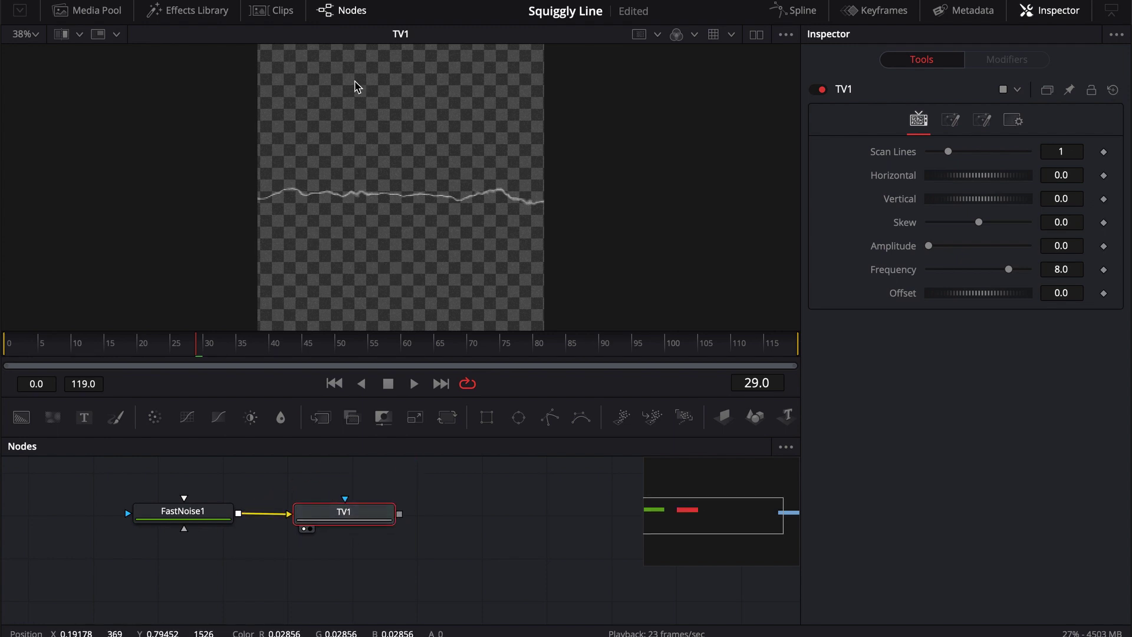
Step: Examine the scan lines that the TV effect cuts into the line up close
{"action": "scroll", "coordinate": [407, 130], "scroll_direction": "up", "scroll_amount": 6, "text": "super"}
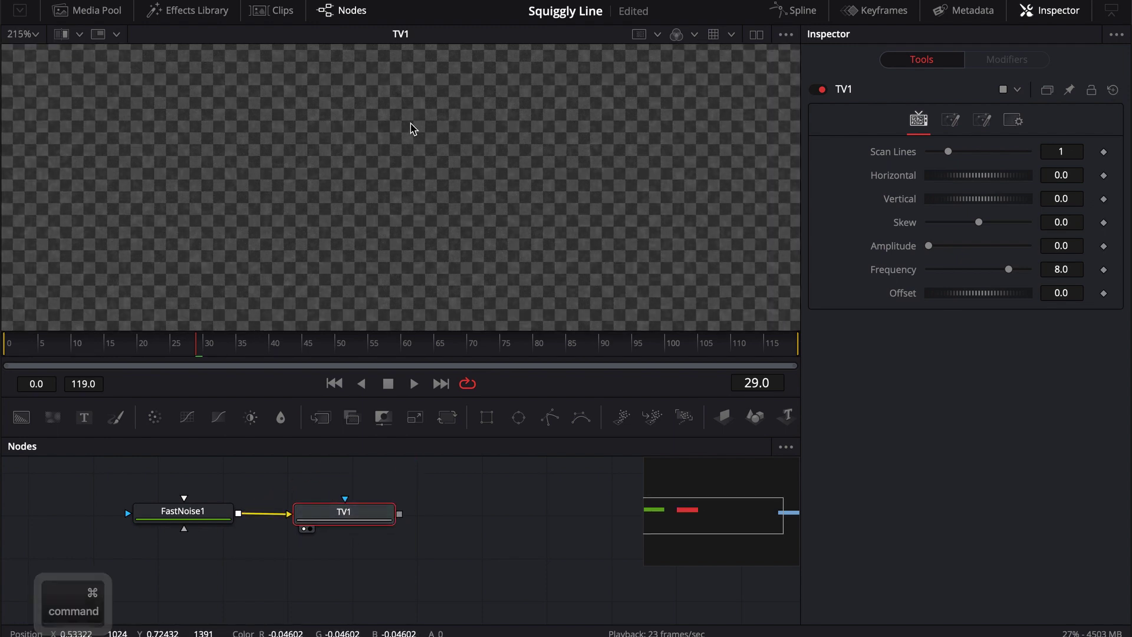
{"action": "scroll", "coordinate": [413, 169], "scroll_direction": "down", "scroll_amount": 6, "text": "super"}
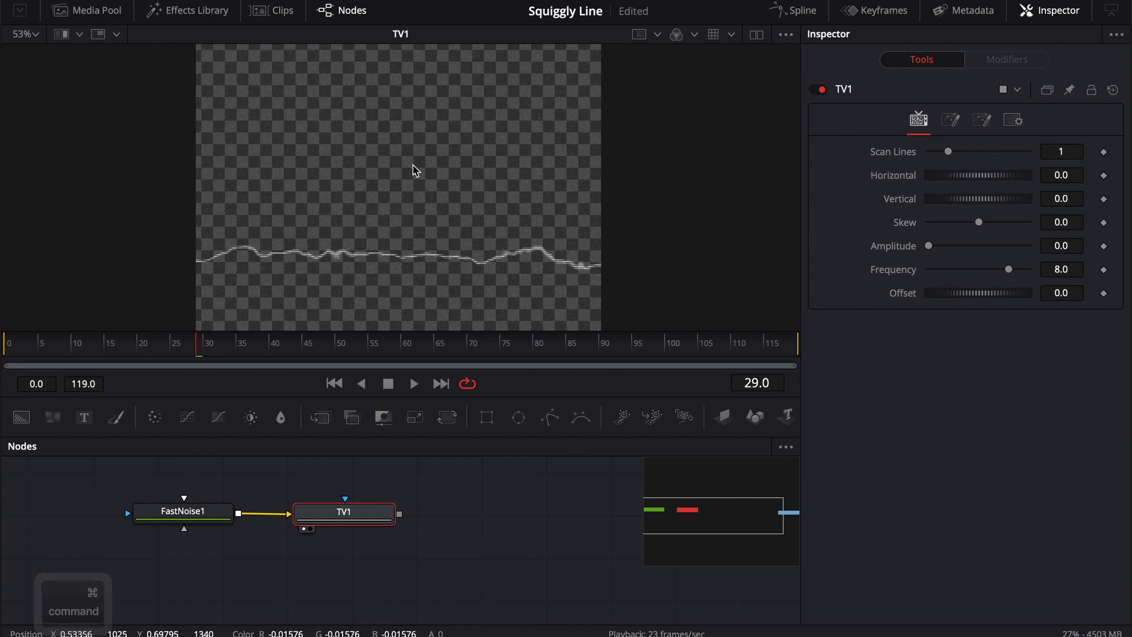
{"action": "scroll", "coordinate": [582, 235], "scroll_direction": "down", "scroll_amount": 2}
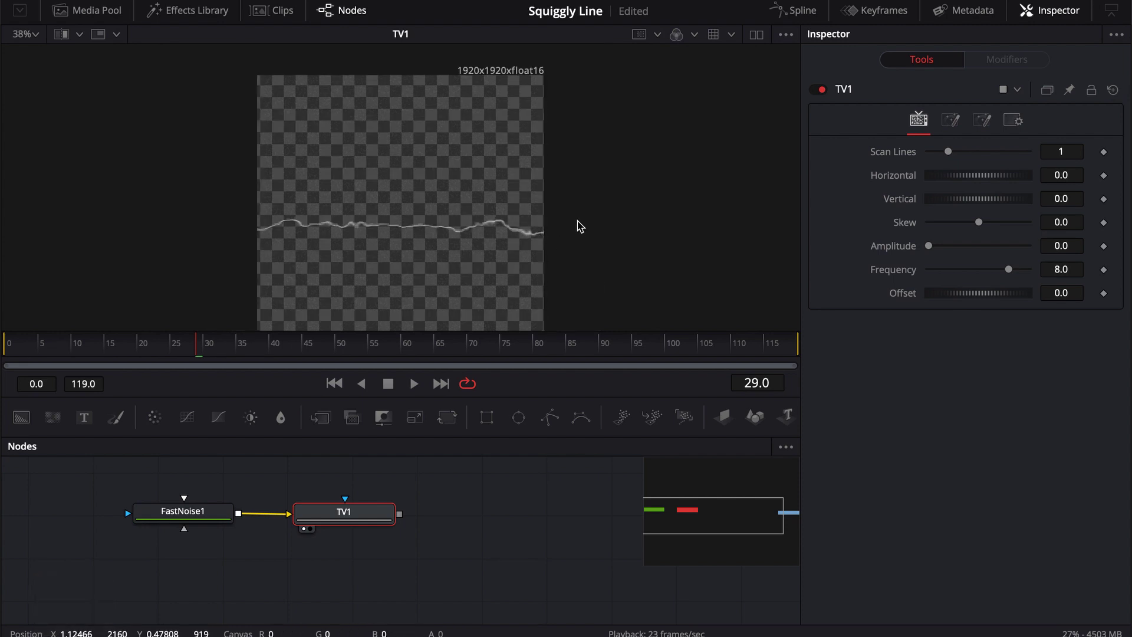
{"action": "scroll", "coordinate": [582, 213], "scroll_direction": "down", "scroll_amount": 1}
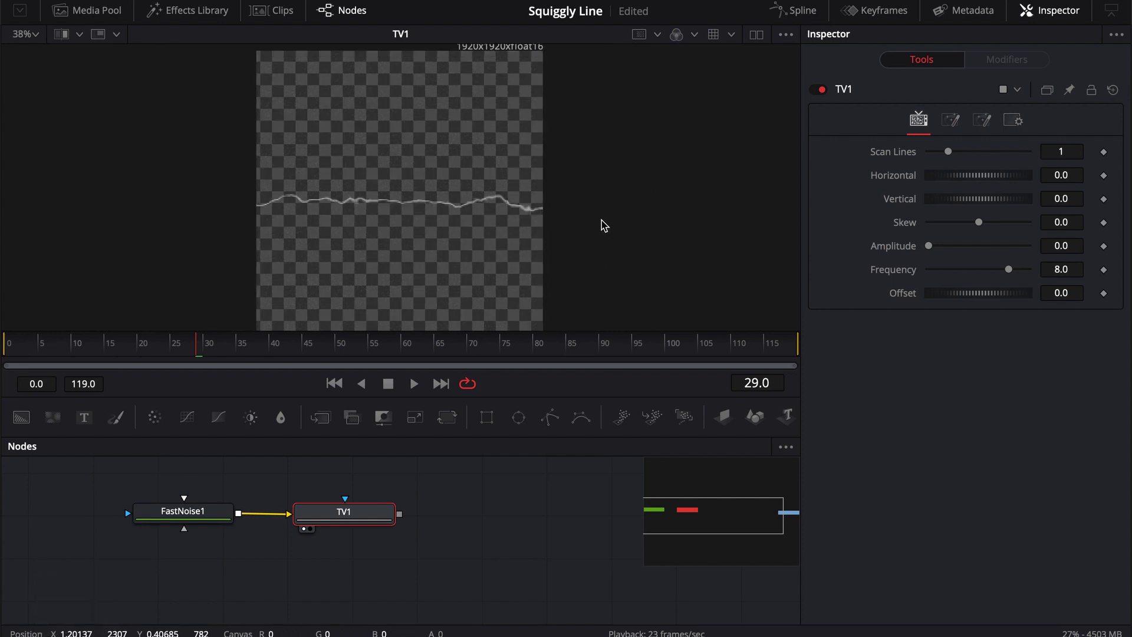
{"action": "left_click_drag", "start_coordinate": [364, 523], "coordinate": [366, 520]}
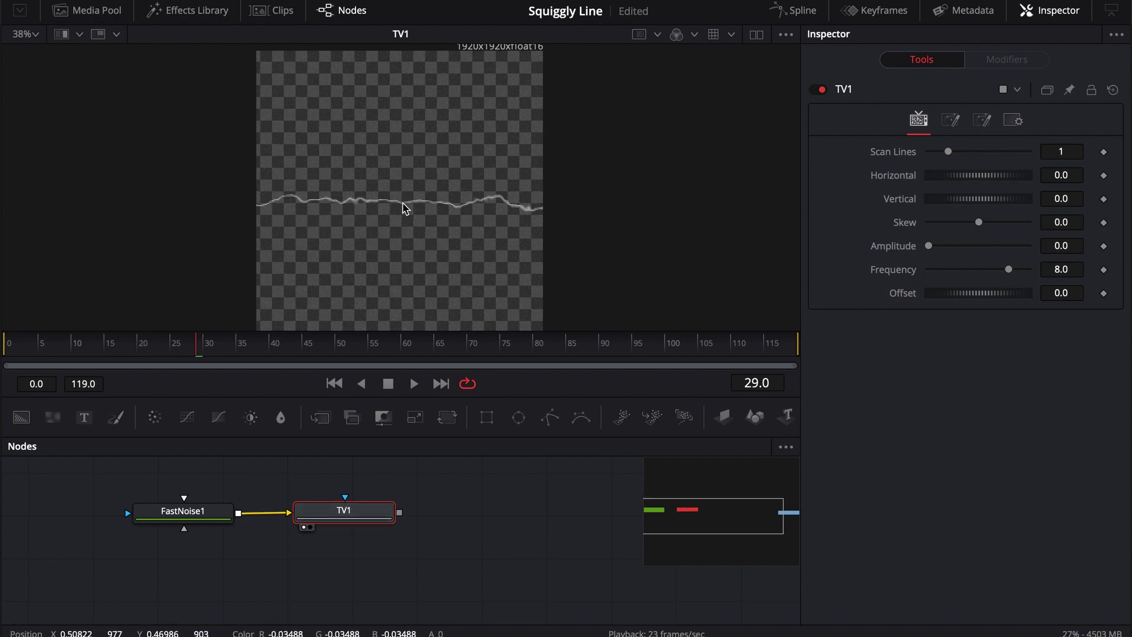
{"action": "scroll", "coordinate": [404, 208], "scroll_direction": "up", "scroll_amount": 5}
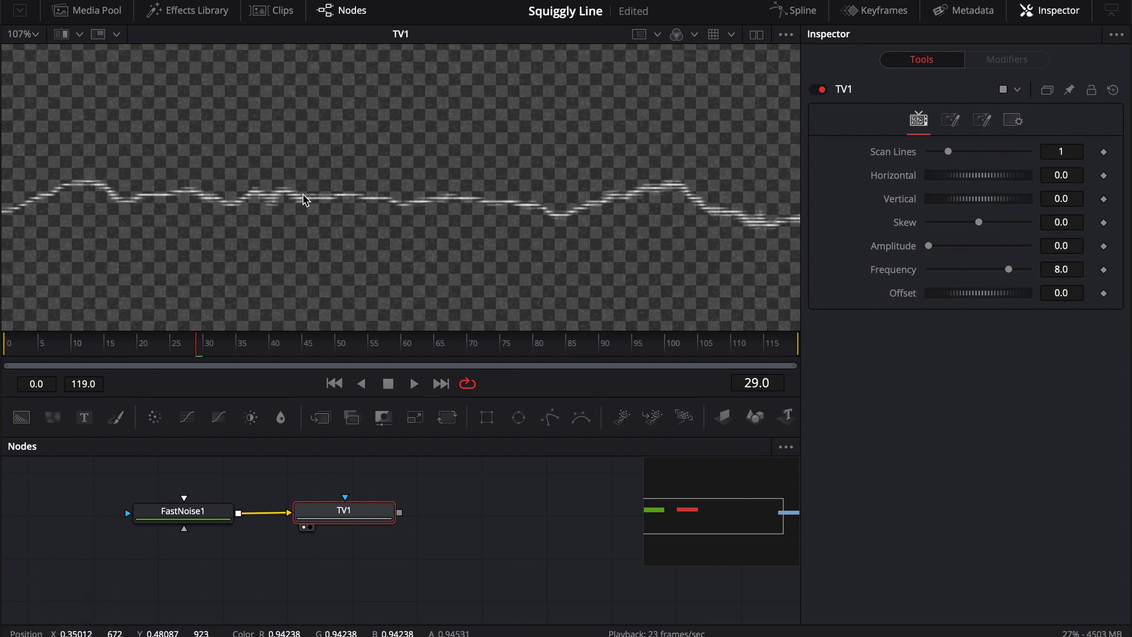
{"action": "scroll", "coordinate": [513, 211], "scroll_direction": "down", "scroll_amount": 4}
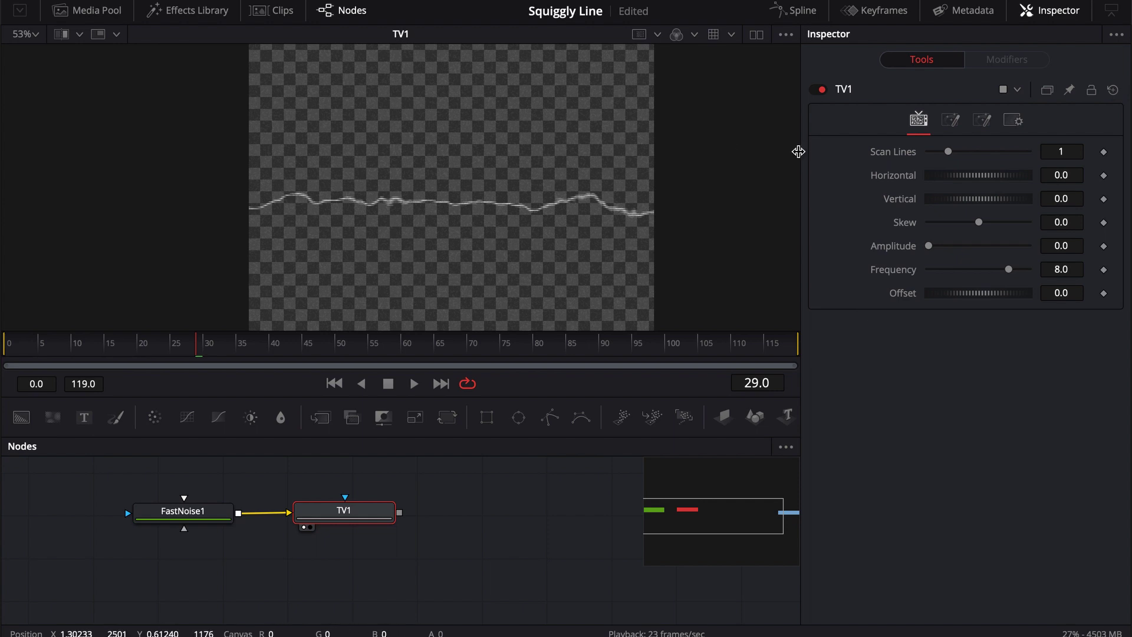
Step: Set the TV node's noise Power to 0
{"action": "left_click", "coordinate": [950, 124]}
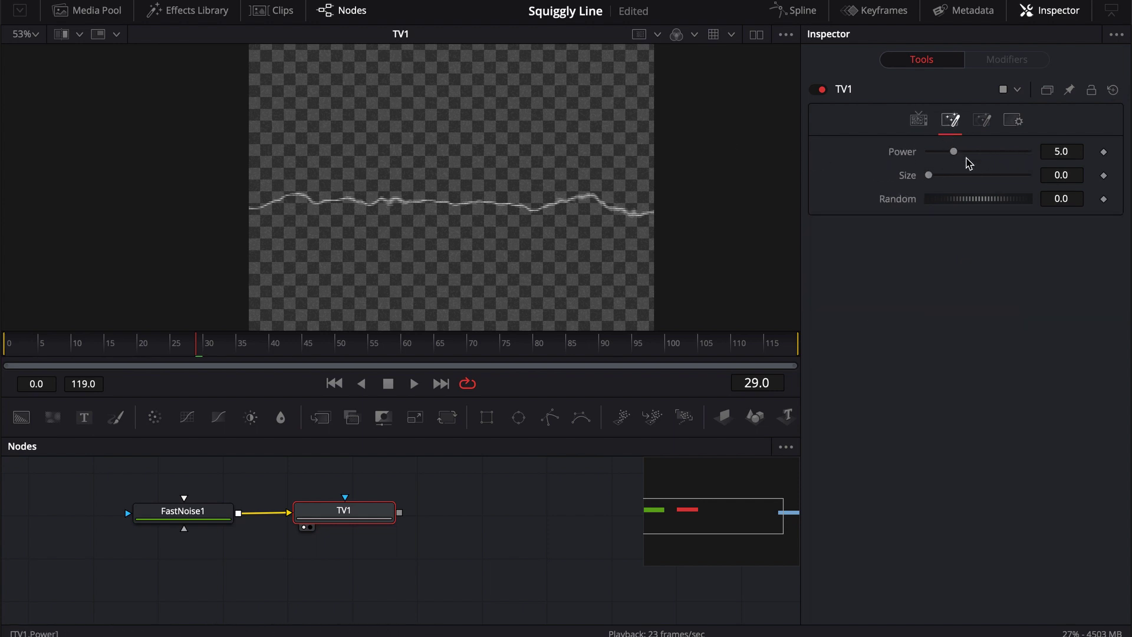
{"action": "left_click_drag", "start_coordinate": [956, 152], "coordinate": [844, 156]}
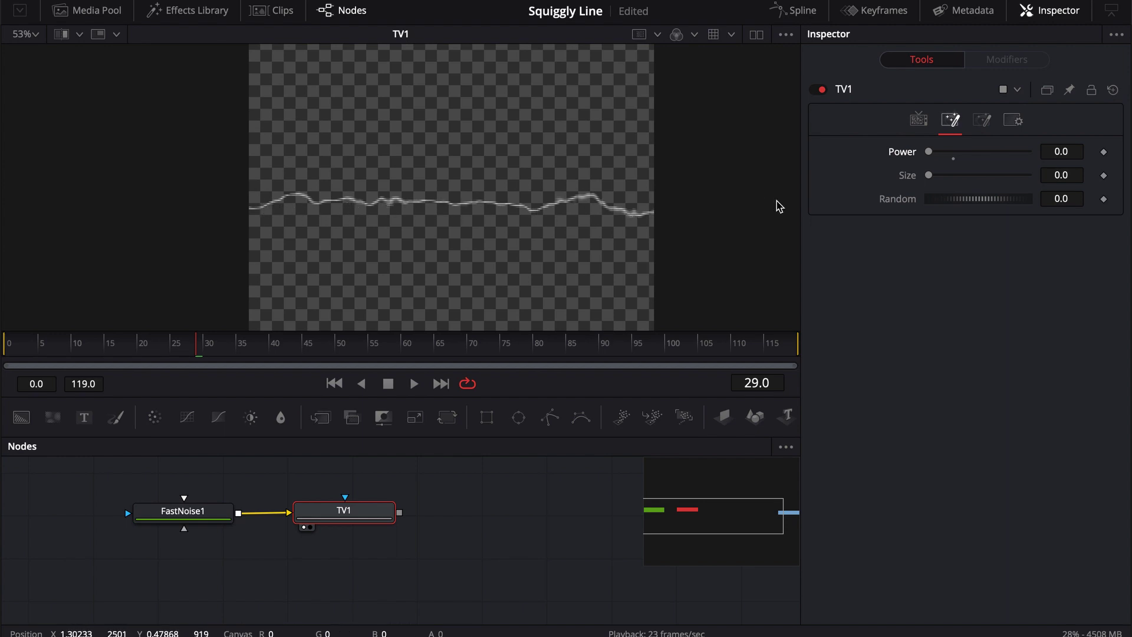
Step: Try a TV Horizontal shift of -0.29 and a Vertical shift of 0.116, and reset both to default
{"action": "left_click", "coordinate": [918, 121]}
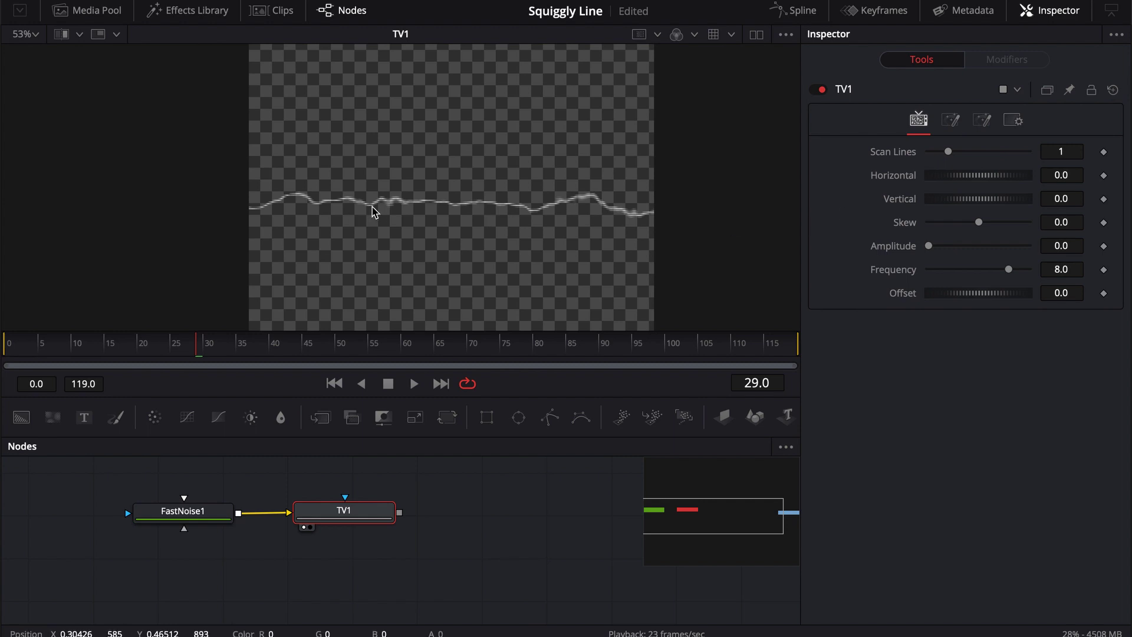
{"action": "mouse_move", "coordinate": [967, 182]}
{"action": "left_mouse_down"}
{"action": "mouse_move", "coordinate": [1006, 182]}
{"action": "mouse_move", "coordinate": [959, 182]}
{"action": "left_mouse_up"}
{"action": "mouse_move", "coordinate": [985, 205]}
{"action": "left_mouse_down"}
{"action": "mouse_move", "coordinate": [1006, 201]}
{"action": "mouse_move", "coordinate": [976, 201]}
{"action": "mouse_move", "coordinate": [986, 203]}
{"action": "left_mouse_up"}
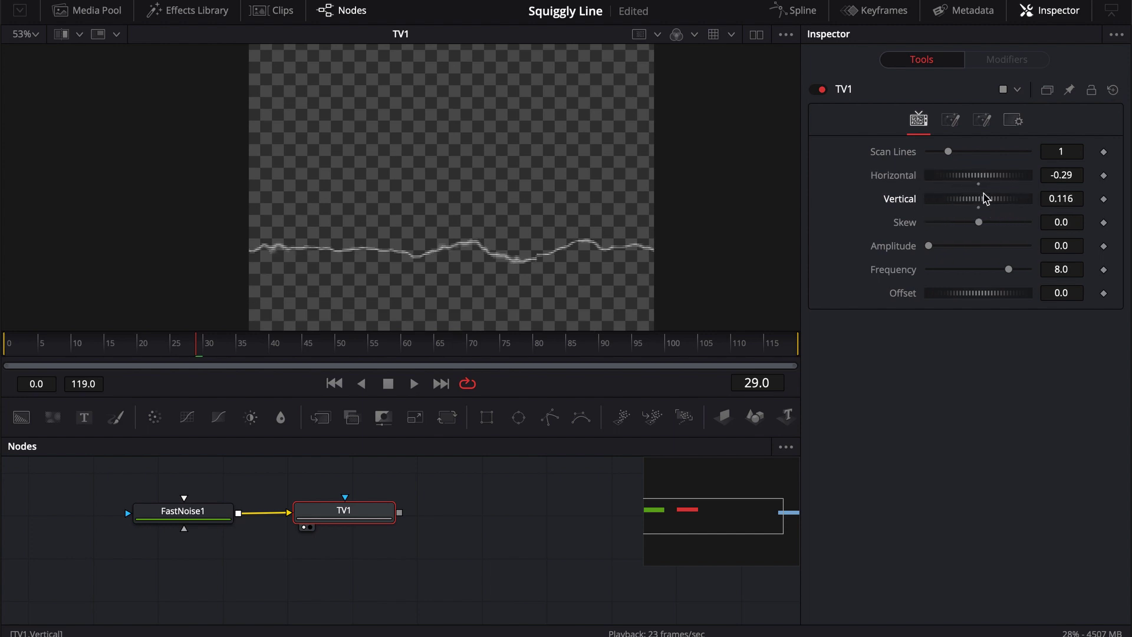
{"action": "double_click", "coordinate": [980, 201]}
{"action": "double_click", "coordinate": [981, 183]}
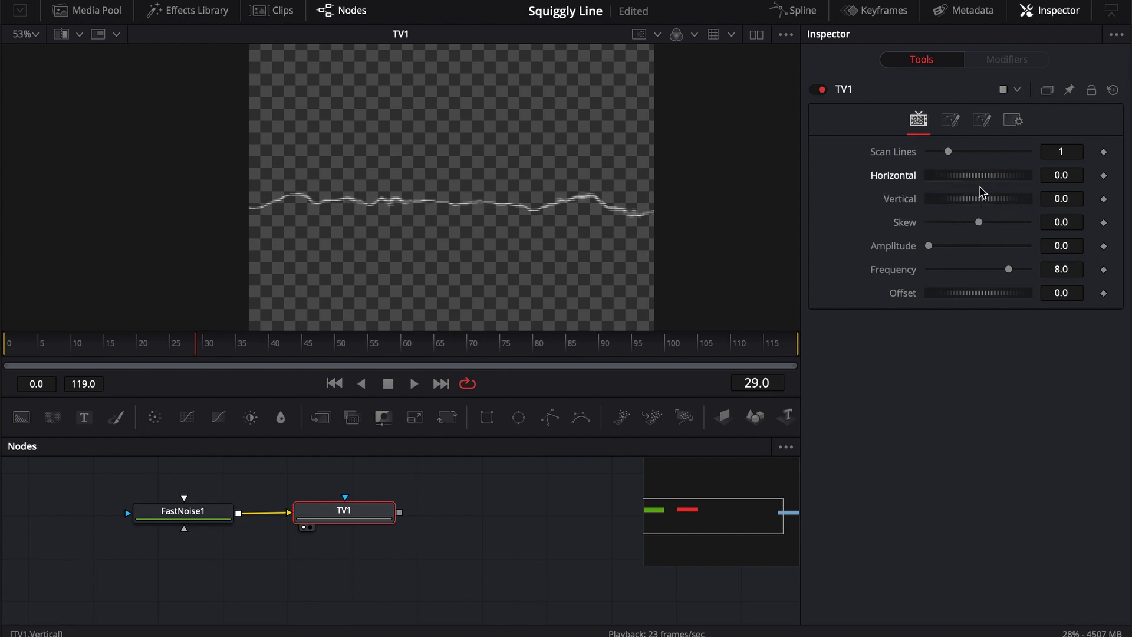
Step: Make room after FastNoise1 and insert a Transform node between it and TV1
{"action": "left_click_drag", "start_coordinate": [324, 519], "coordinate": [413, 520]}
{"action": "left_click", "coordinate": [211, 519]}
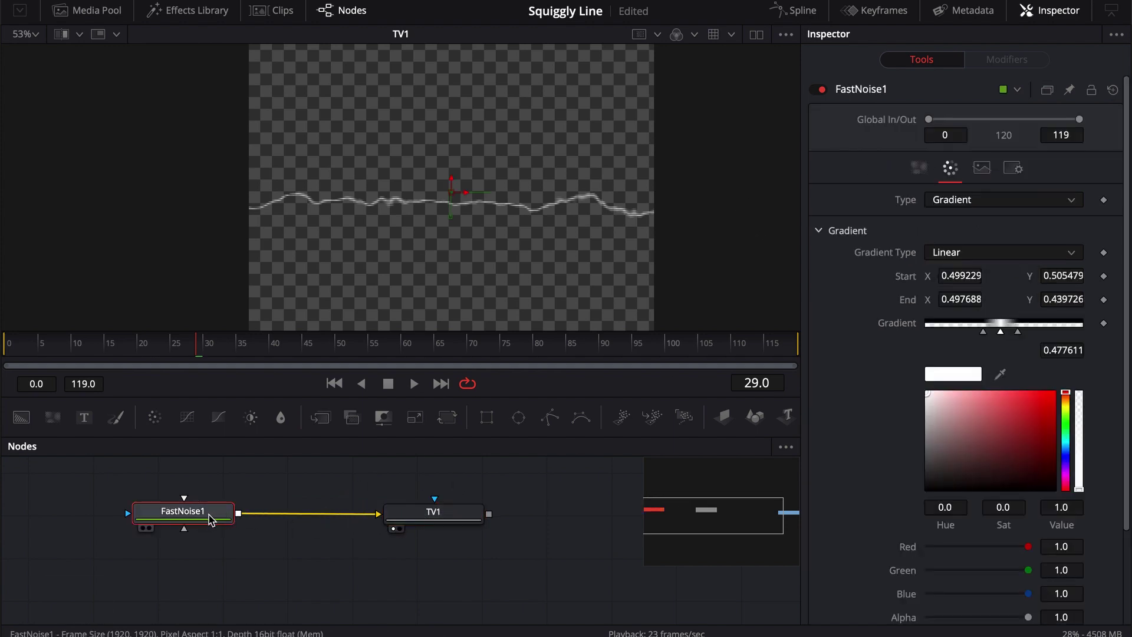
{"action": "key", "text": "shift+space"}
{"action": "type", "text": "tv"}
{"action": "key", "text": "BackSpace"}
{"action": "key", "text": "BackSpace"}
{"action": "type", "text": "xf"}
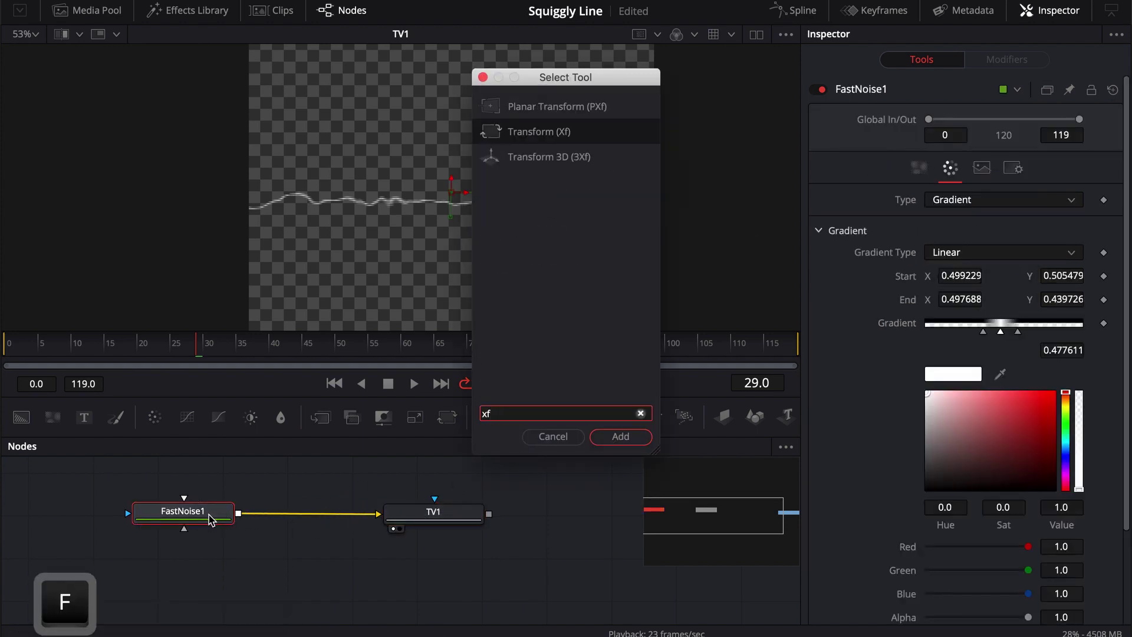
{"action": "key", "text": "Return"}
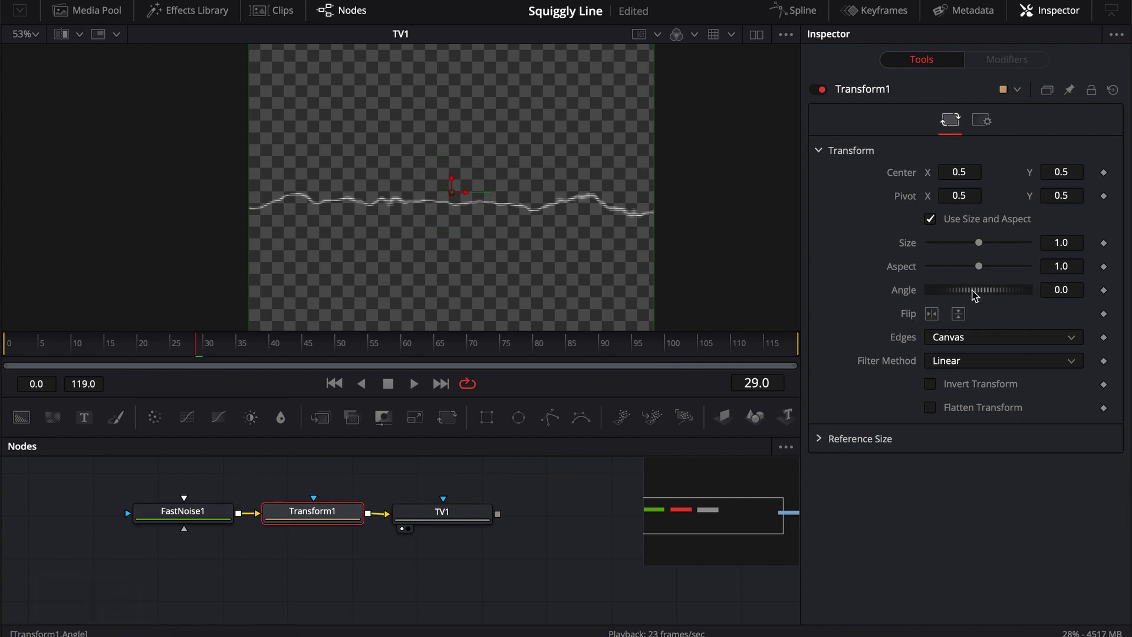
Step: Set the Transform1 Angle to 90 to rotate the line before the TV effect
{"action": "type", "text": "90"}
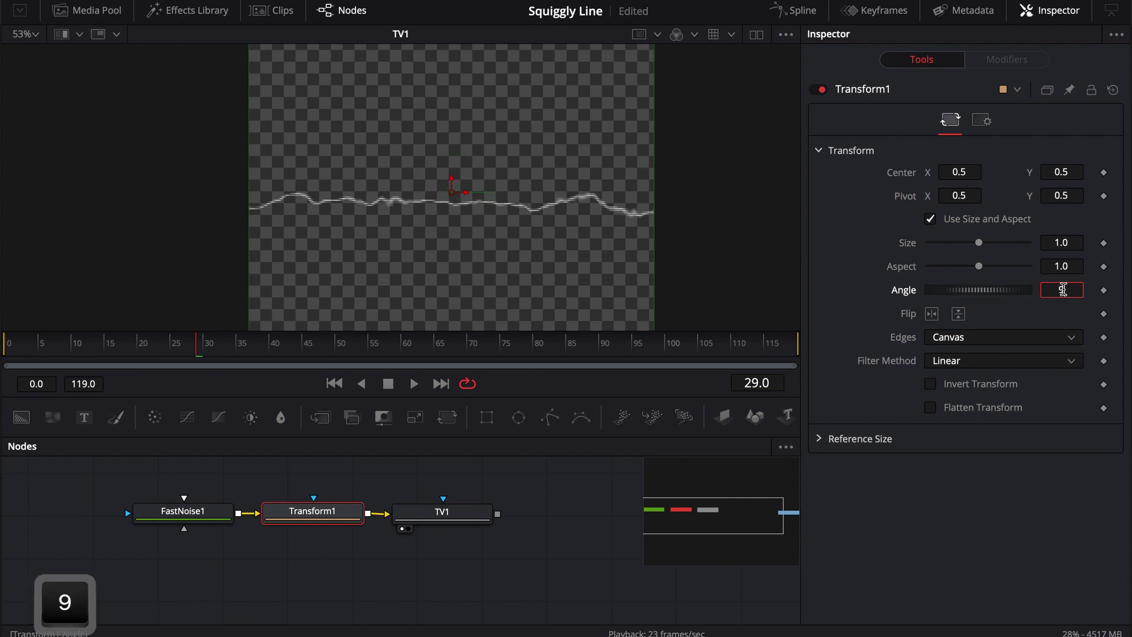
{"action": "key", "text": "Return"}
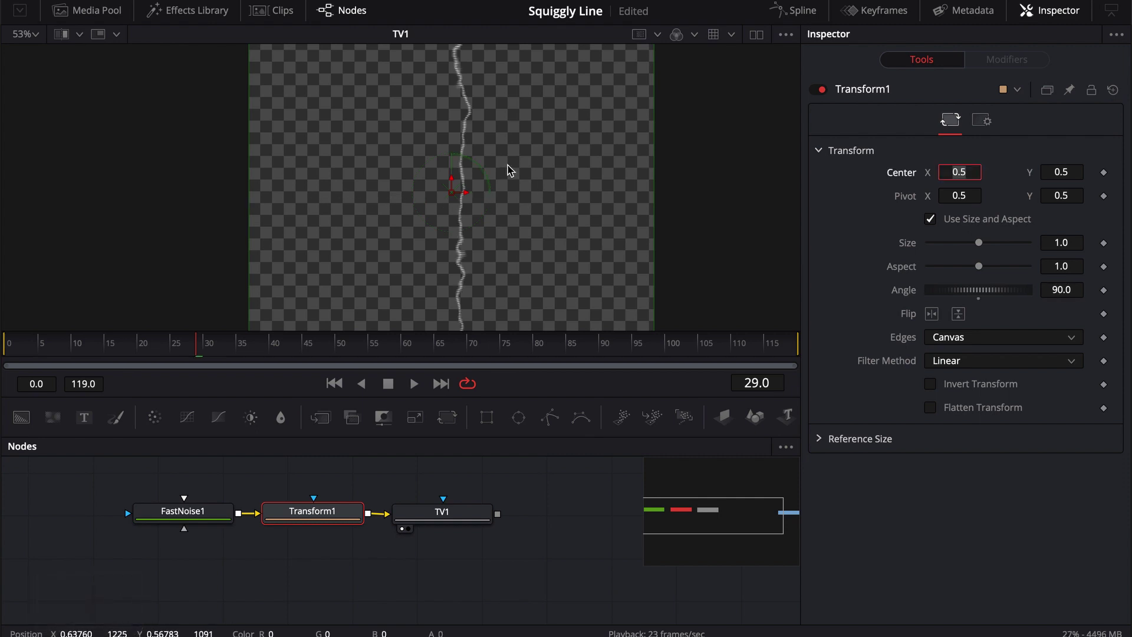
{"action": "scroll", "coordinate": [510, 171], "scroll_direction": "down", "scroll_amount": 3}
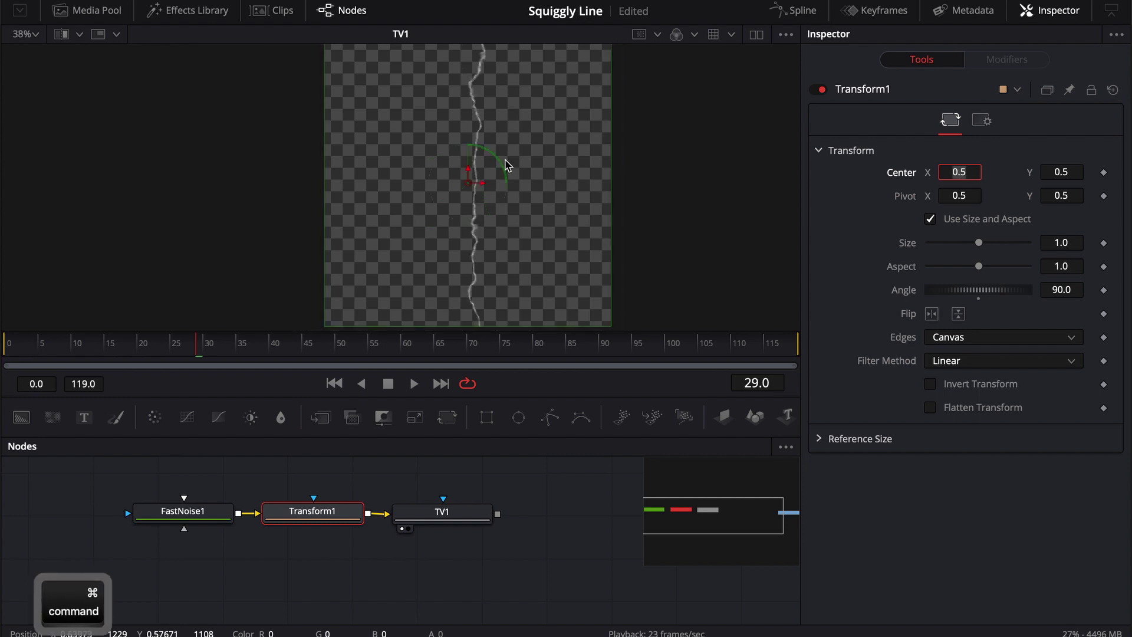
{"action": "left_click_drag", "start_coordinate": [554, 214], "coordinate": [529, 214]}
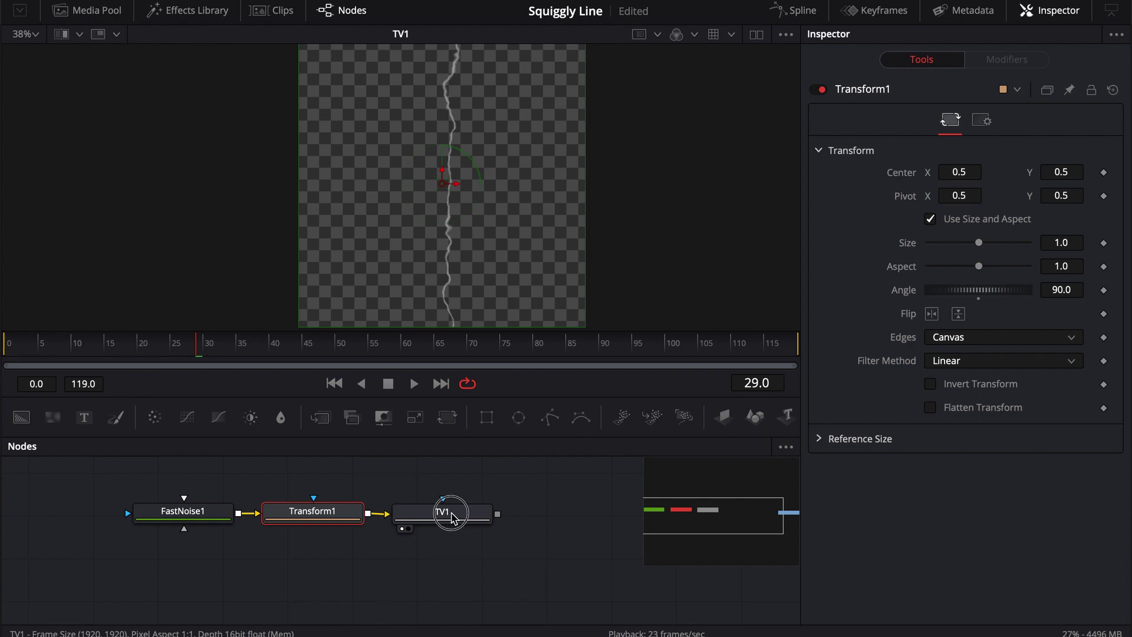
Step: Add a second Transform node directly after TV1
{"action": "left_click", "coordinate": [454, 516]}
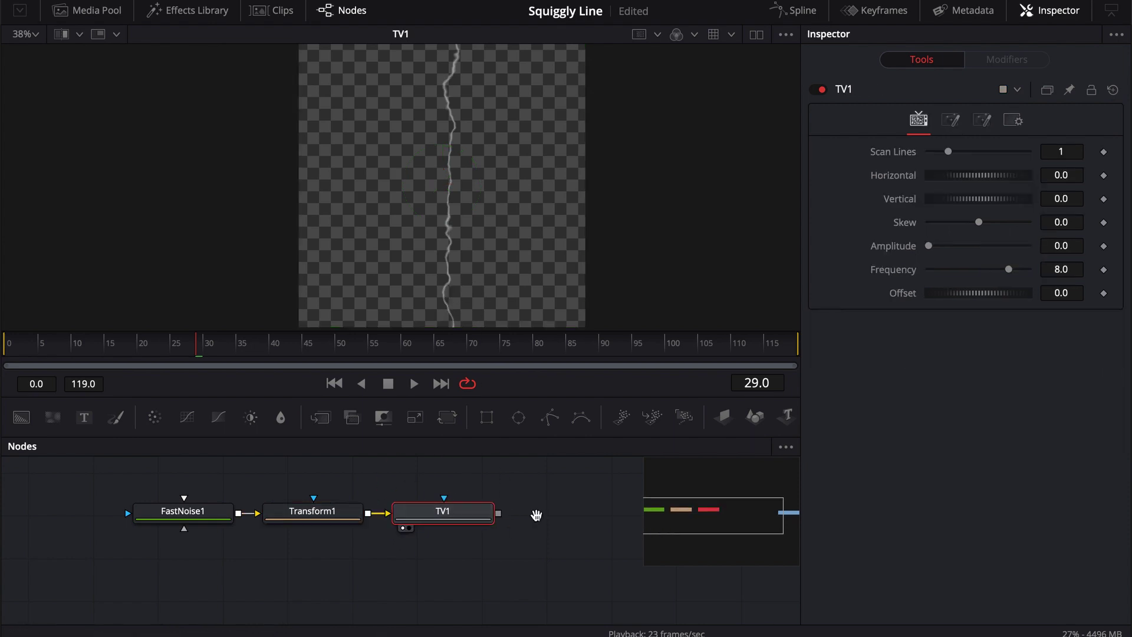
{"action": "scroll", "coordinate": [536, 518], "scroll_direction": "right", "scroll_amount": 3}
{"action": "left_click", "coordinate": [361, 518]}
{"action": "key", "text": "shift+space"}
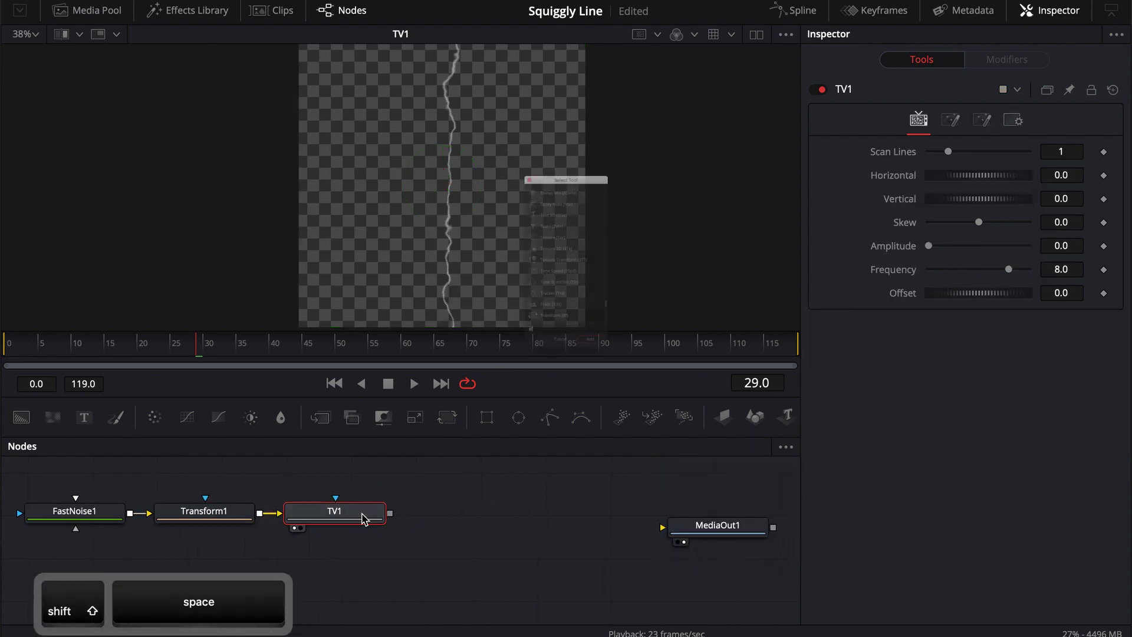
{"action": "type", "text": "xf"}
{"action": "key", "text": "Return"}
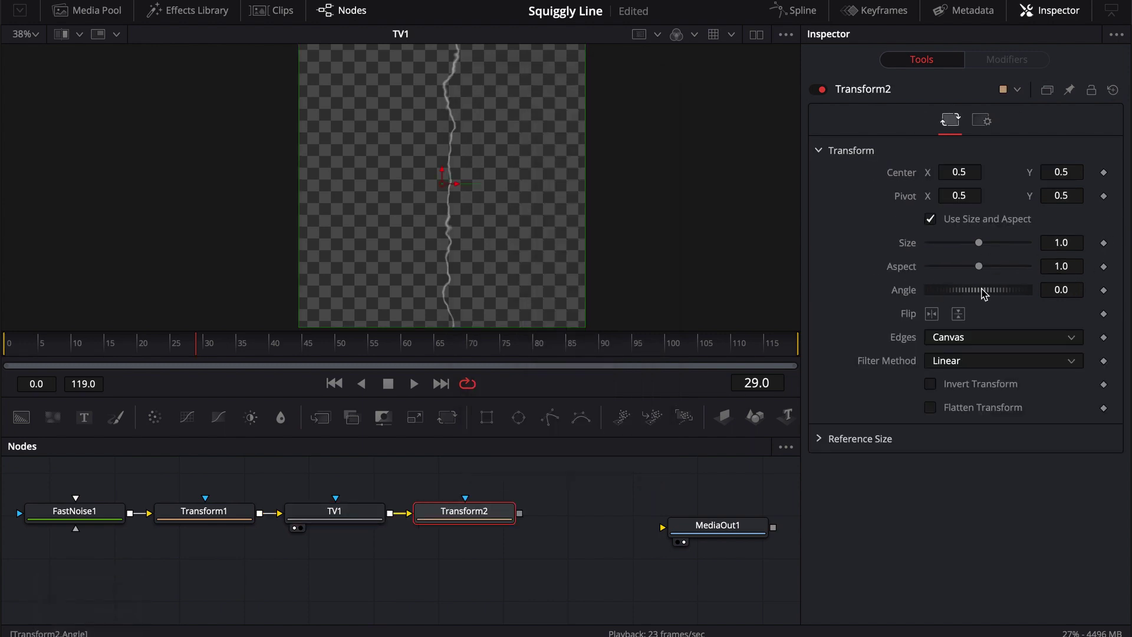
Step: Set the Transform2 Angle to -90 and show that node in the viewer
{"action": "left_click", "coordinate": [1066, 289]}
{"action": "type", "text": "-90"}
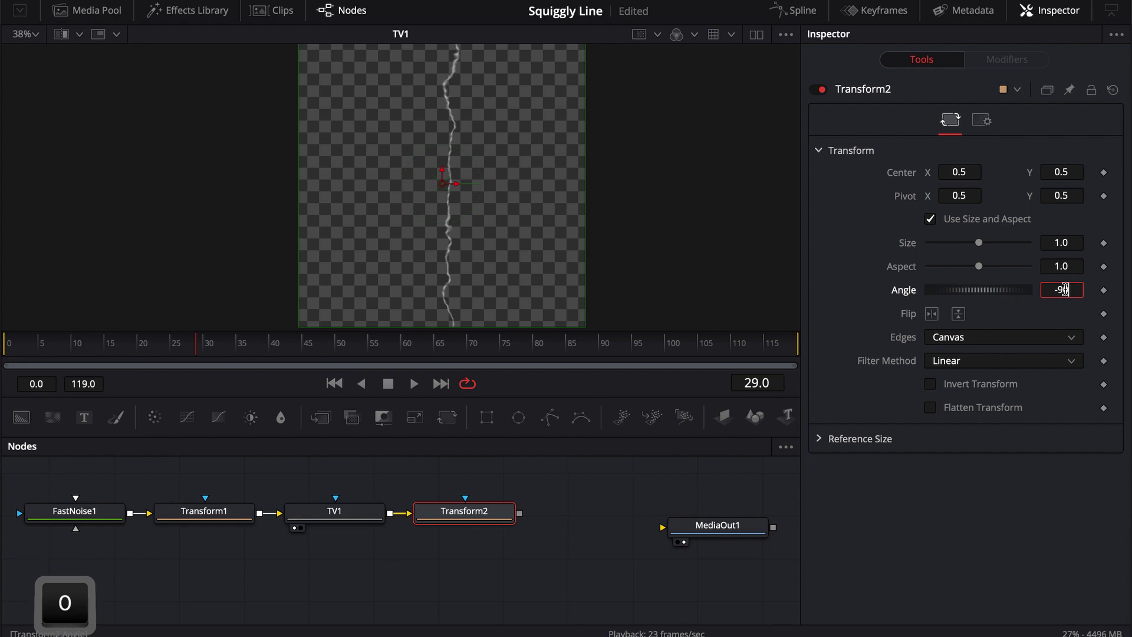
{"action": "key", "text": "Return"}
{"action": "left_click_drag", "start_coordinate": [500, 519], "coordinate": [505, 268]}
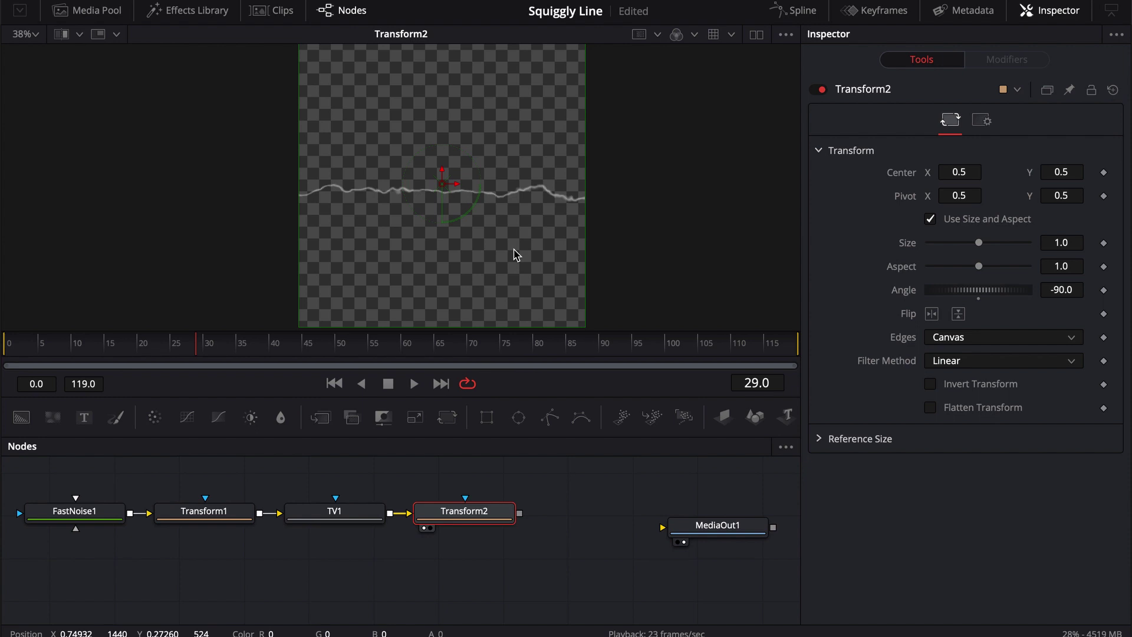
Step: Inspect the rotated scan lines on the line up close and play the animation
{"action": "scroll", "coordinate": [516, 255], "scroll_direction": "up", "scroll_amount": 4}
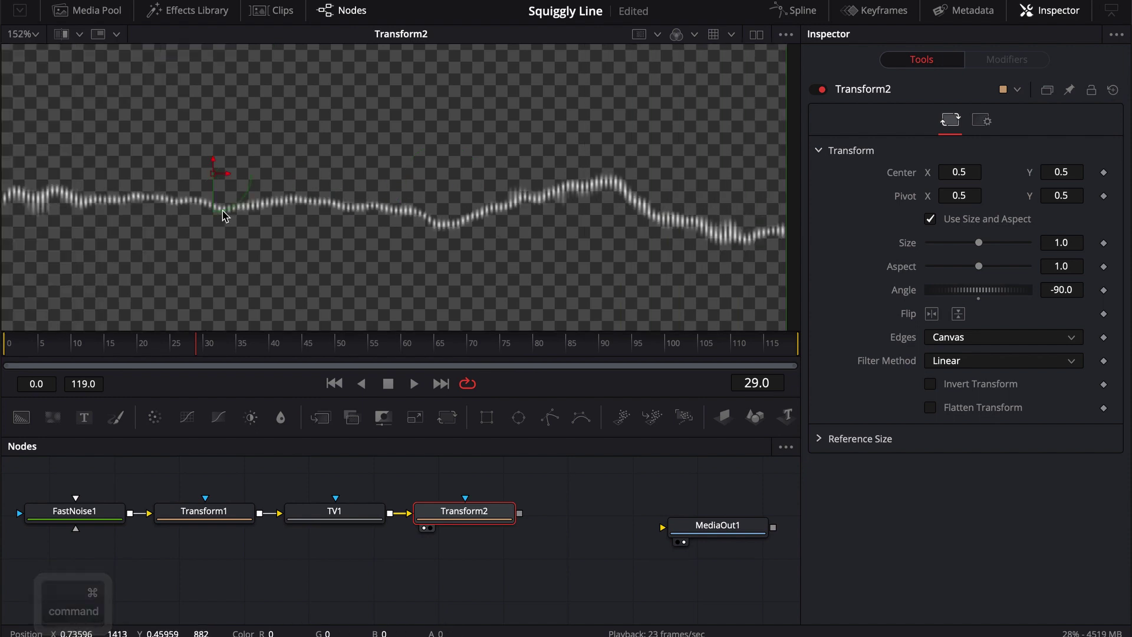
{"action": "scroll", "coordinate": [487, 220], "scroll_direction": "down", "scroll_amount": 4}
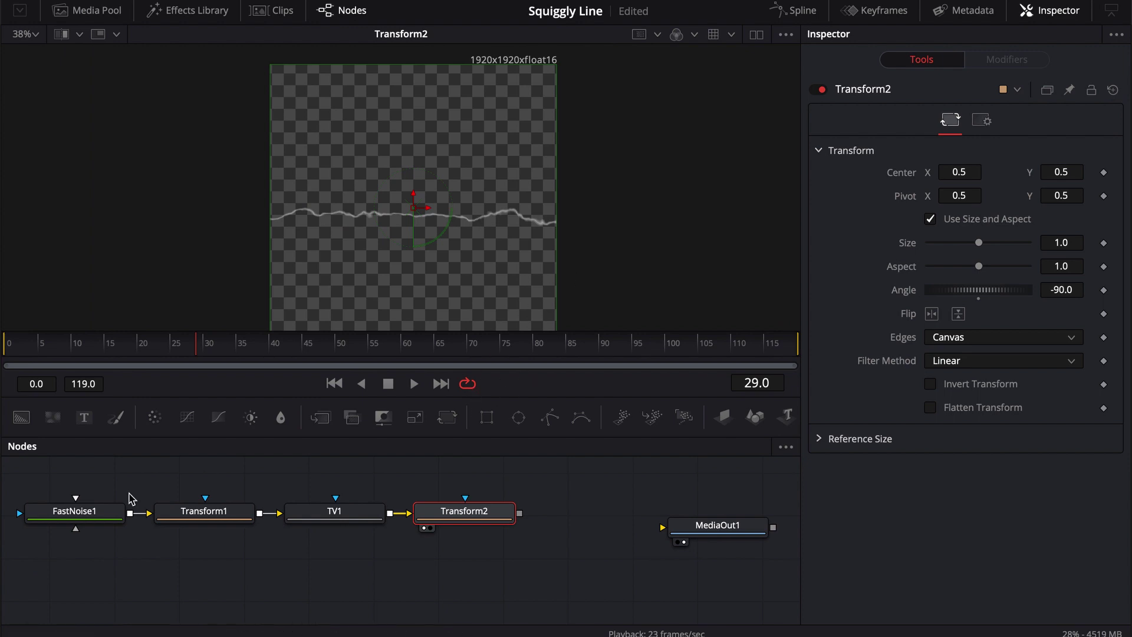
{"action": "left_click", "coordinate": [92, 519]}
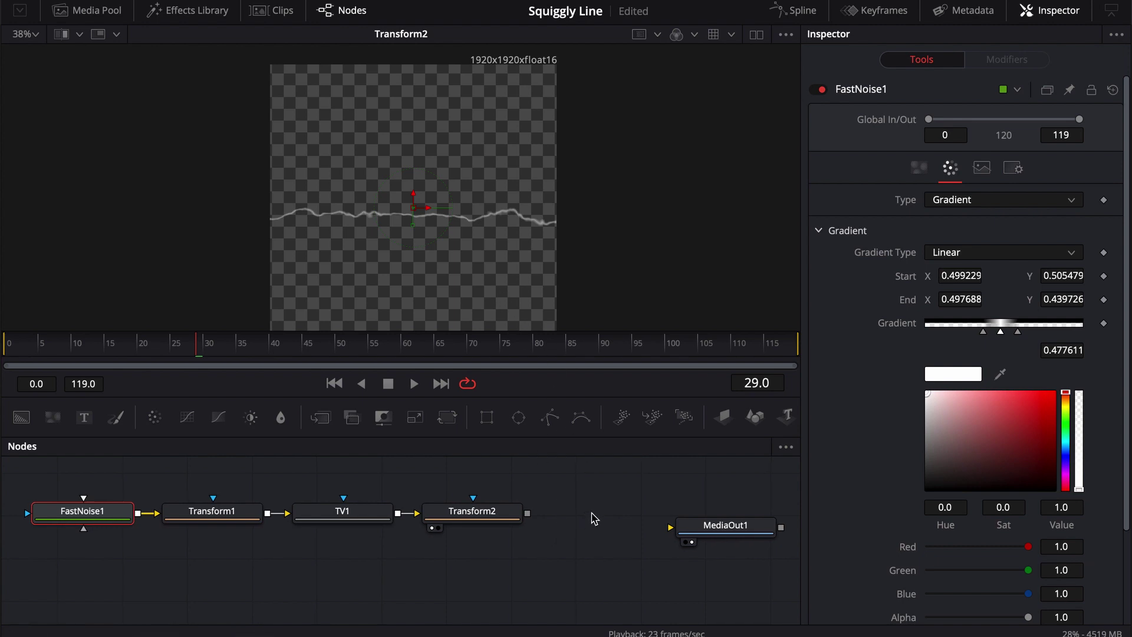
{"action": "left_click_drag", "start_coordinate": [591, 513], "coordinate": [384, 513]}
{"action": "left_click", "coordinate": [561, 525]}
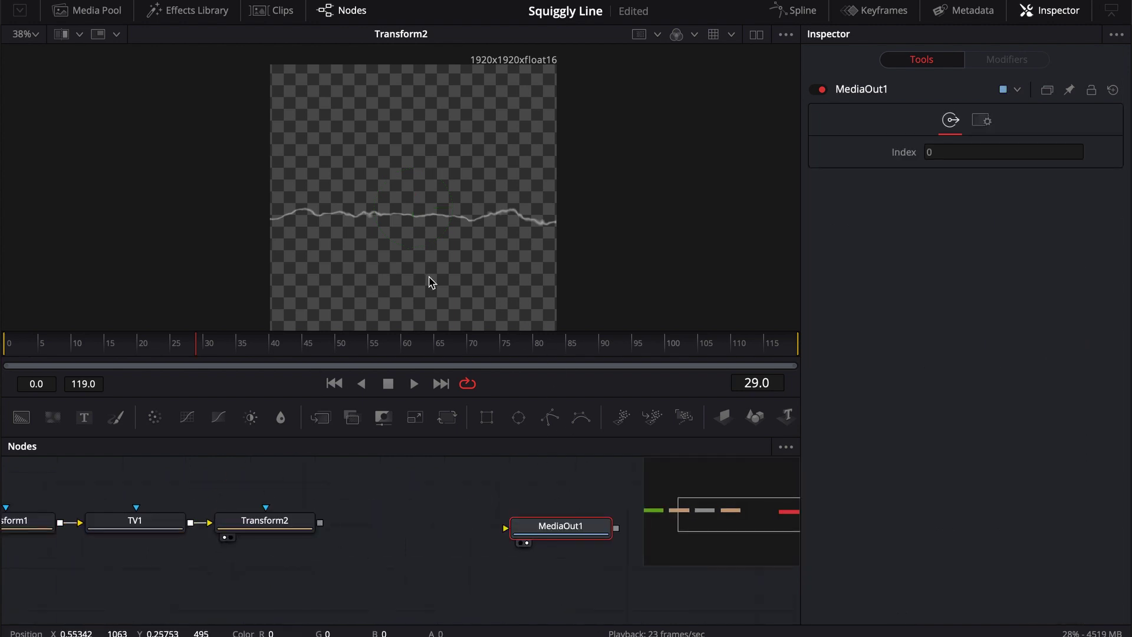
{"action": "key", "text": "space"}
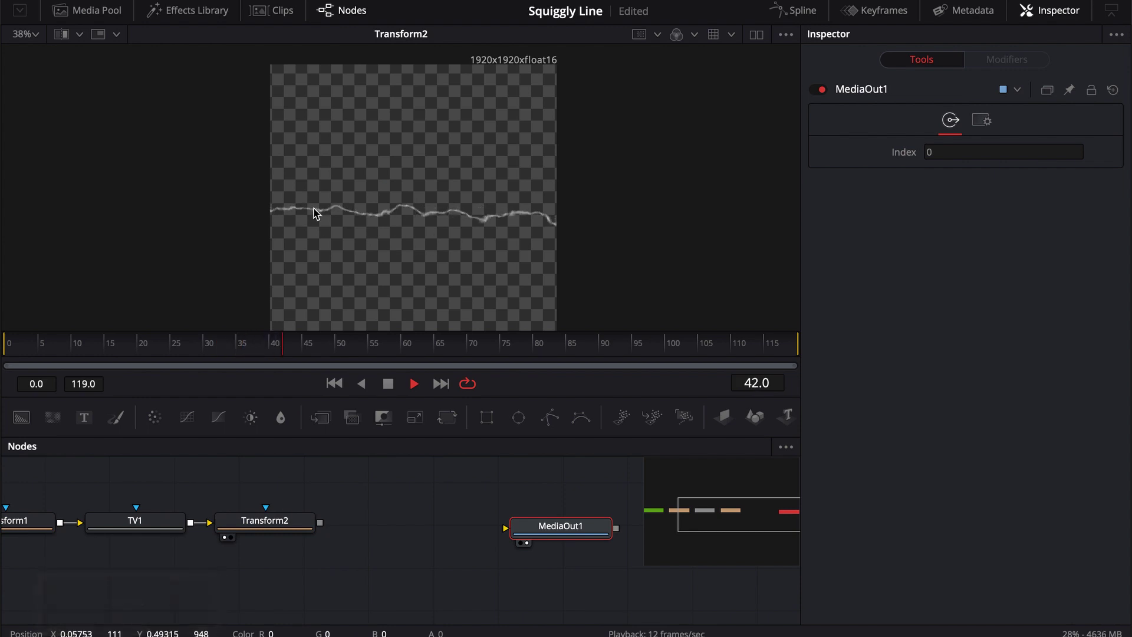
Step: Set the TV1 Scan Lines to 3 so the vertical bars on the line are spaced further apart
{"action": "scroll", "coordinate": [423, 231], "scroll_direction": "up", "scroll_amount": 5}
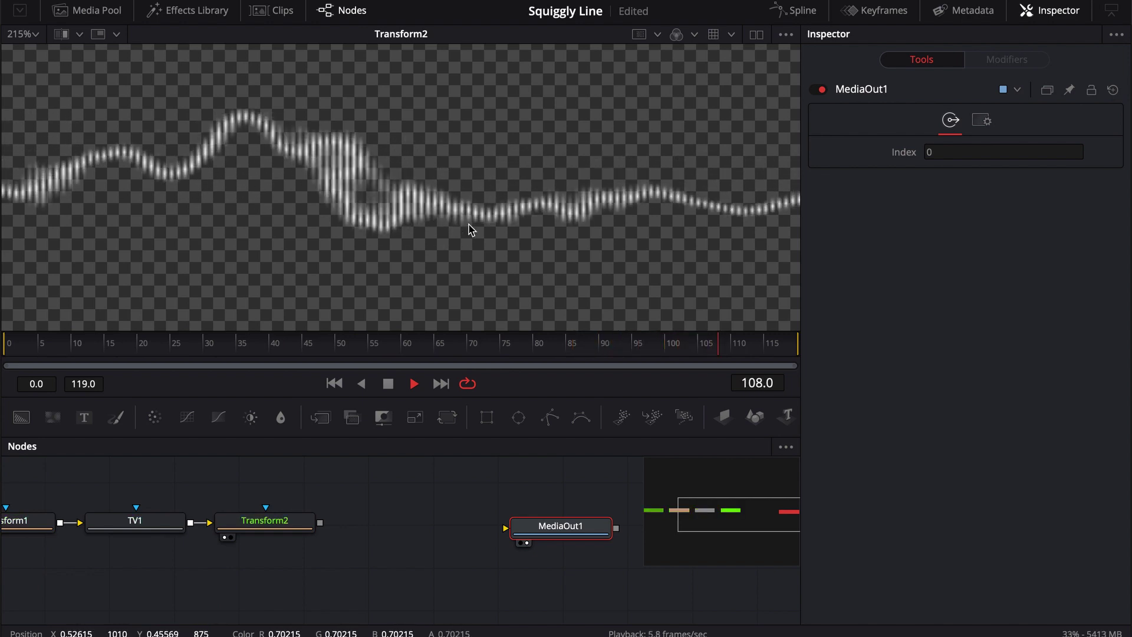
{"action": "left_click", "coordinate": [117, 527]}
{"action": "left_click", "coordinate": [959, 152]}
{"action": "left_click_drag", "start_coordinate": [958, 152], "coordinate": [995, 156]}
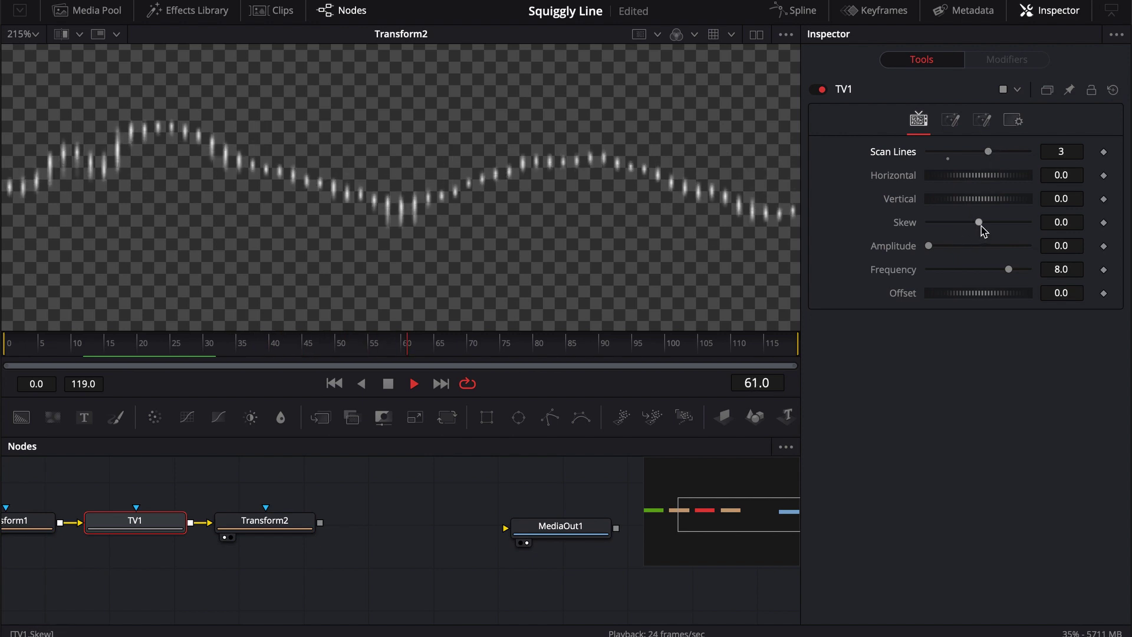
{"action": "left_click_drag", "start_coordinate": [988, 152], "coordinate": [1001, 153]}
{"action": "scroll", "coordinate": [433, 196], "scroll_direction": "down", "scroll_amount": 5}
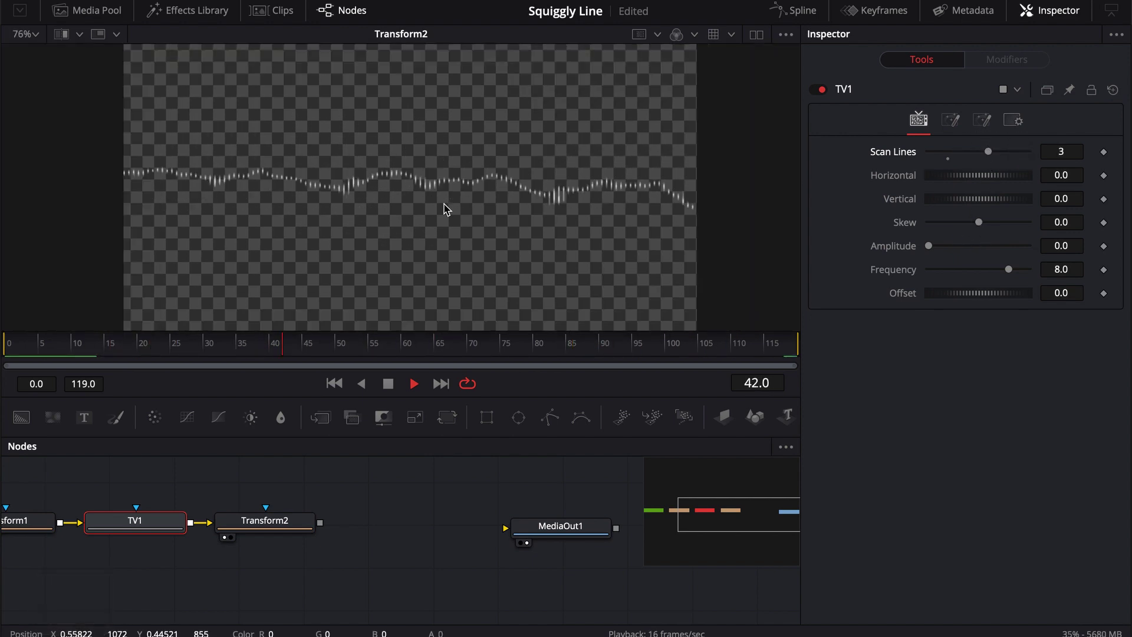
{"action": "scroll", "coordinate": [446, 209], "scroll_direction": "down", "scroll_amount": 2}
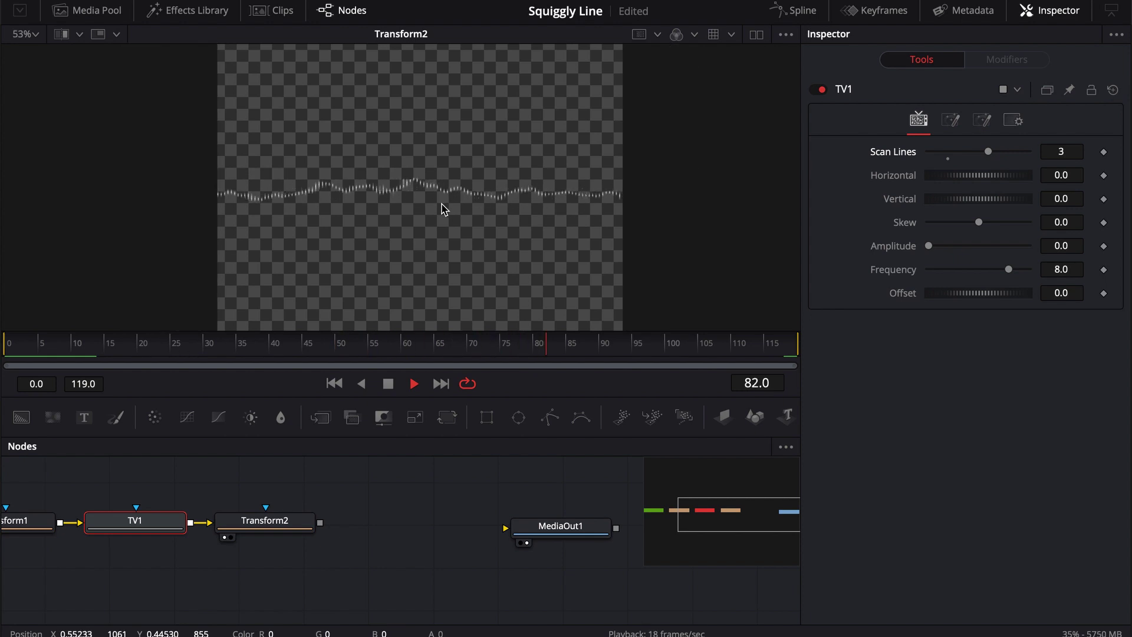
Step: Check the roll bar settings of TV1, return to its main controls and stop the playback
{"action": "left_click", "coordinate": [982, 120]}
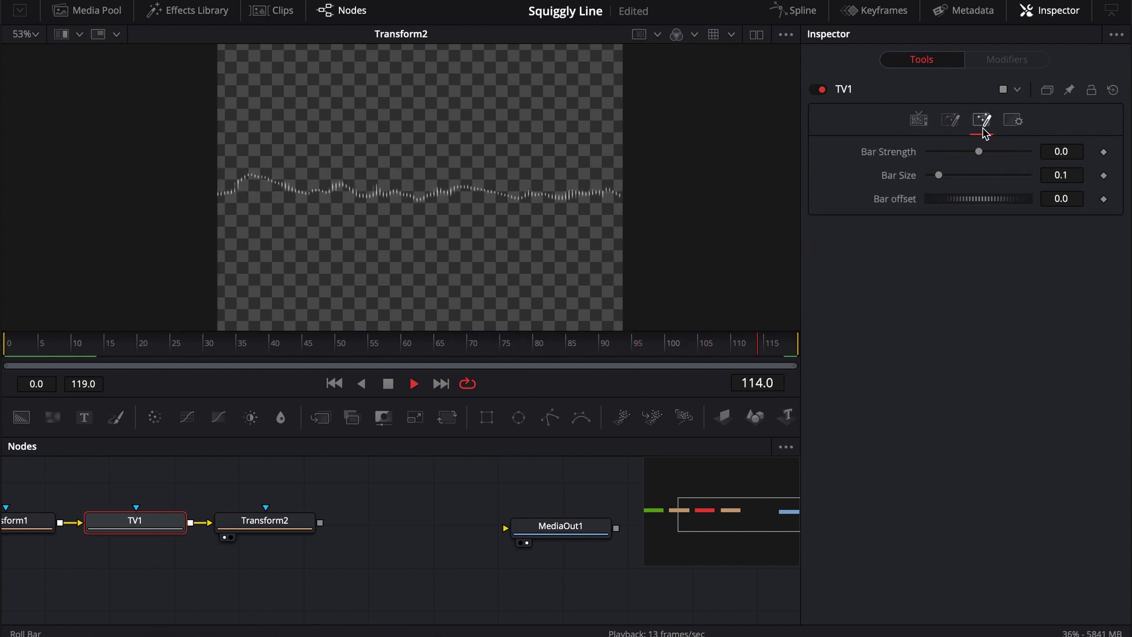
{"action": "left_click", "coordinate": [921, 121]}
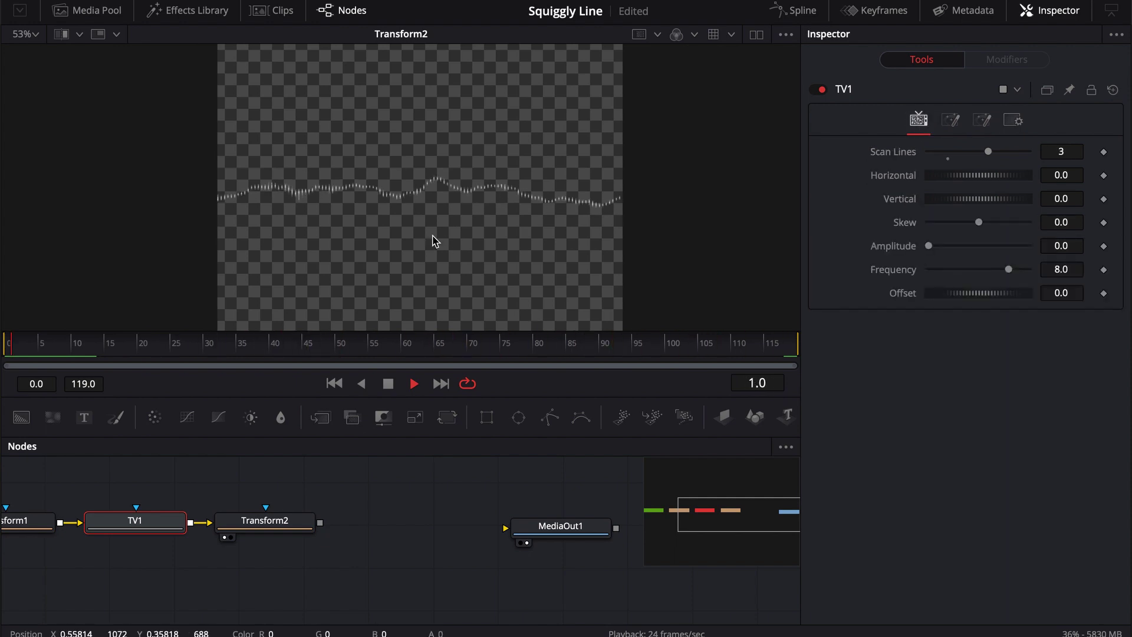
{"action": "key", "text": "BackSpace"}
{"action": "left_click", "coordinate": [444, 508]}
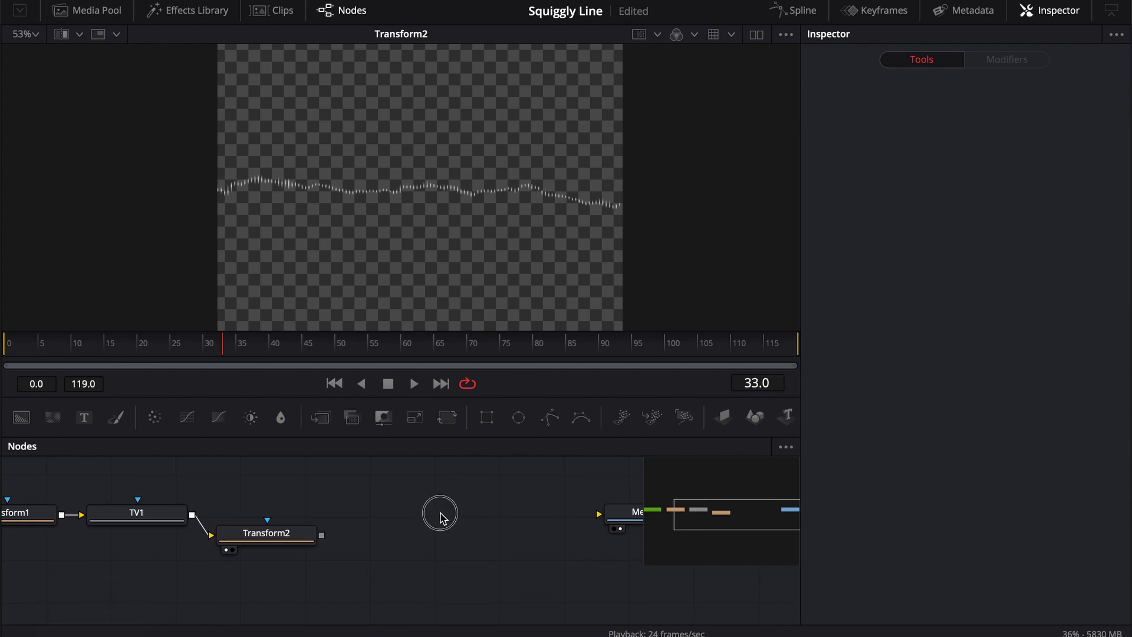
Step: Add a CBAlphaGlow node after Transform2, show it in the viewer and set its Screen Glow to 0.25
{"action": "left_click_drag", "start_coordinate": [304, 534], "coordinate": [294, 527]}
{"action": "key", "text": "shift+space"}
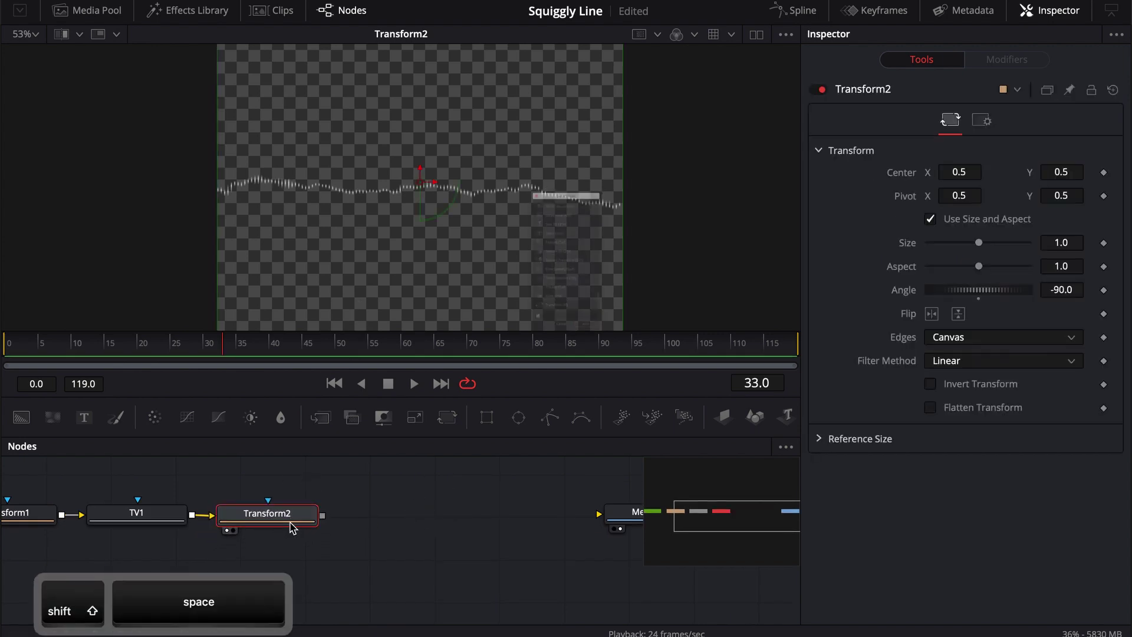
{"action": "type", "text": "ma"}
{"action": "key", "text": "Return"}
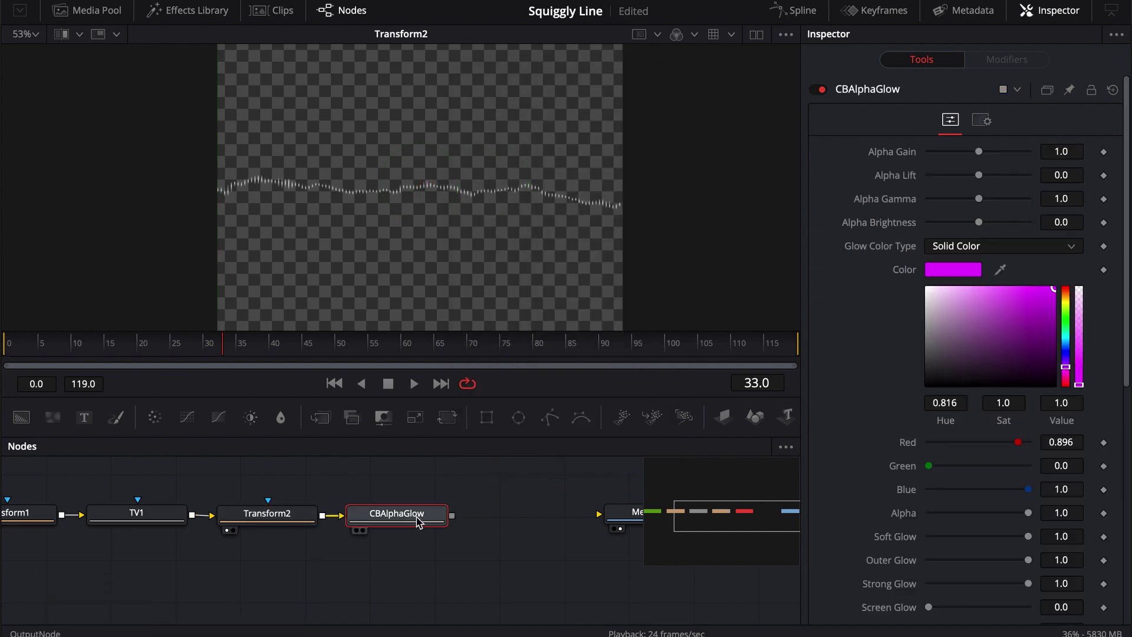
{"action": "mouse_move", "coordinate": [416, 519]}
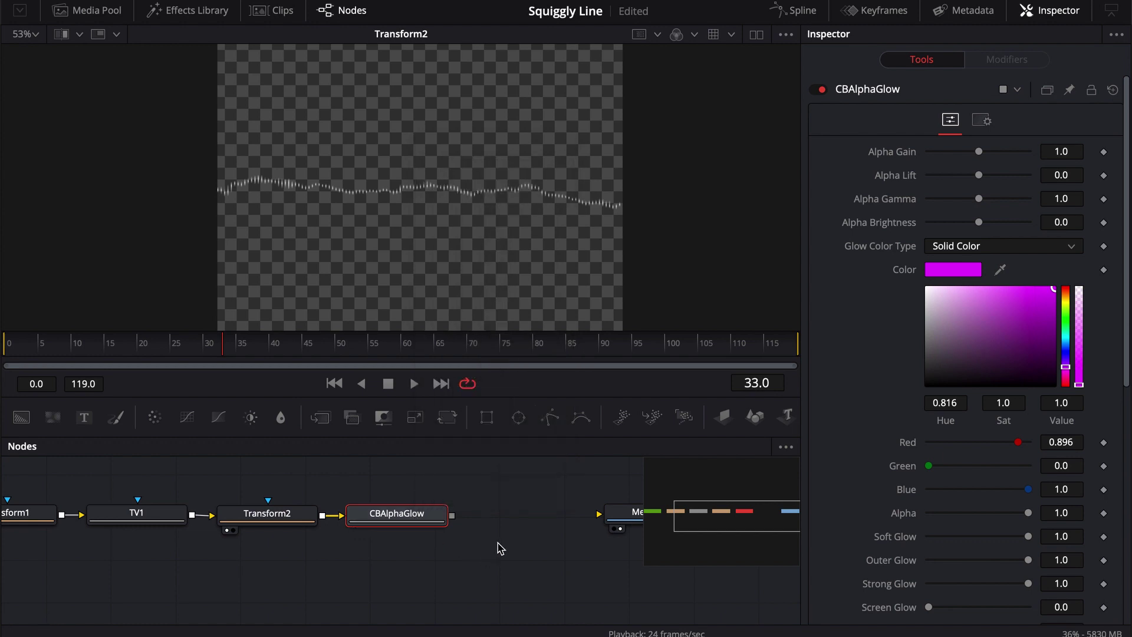
{"action": "left_click_drag", "start_coordinate": [429, 523], "coordinate": [434, 295]}
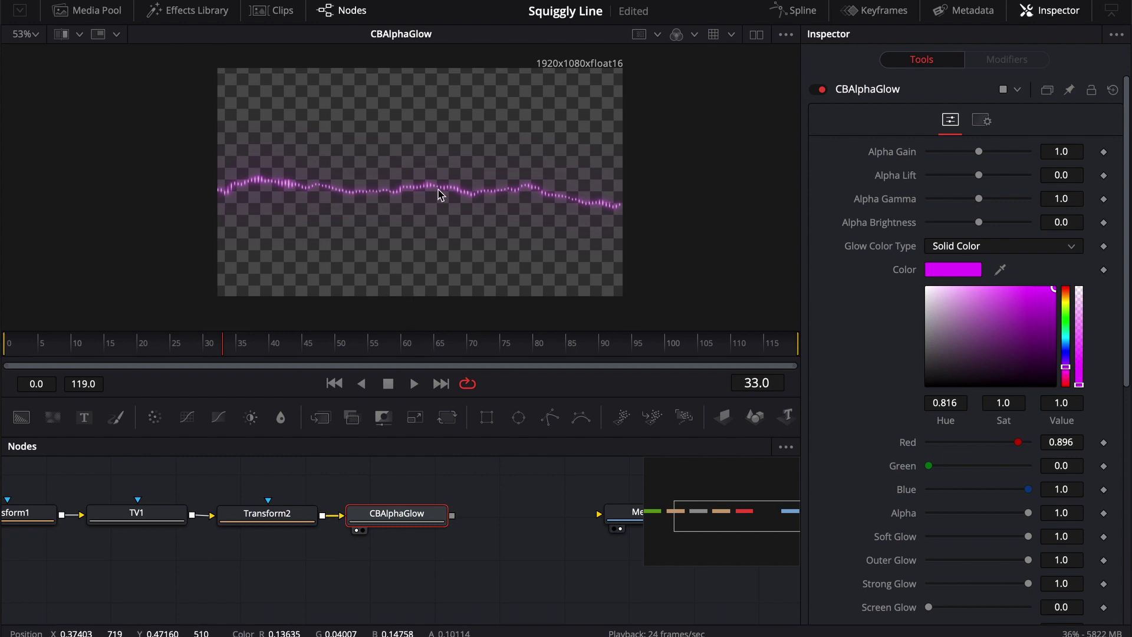
{"action": "scroll", "coordinate": [853, 332], "scroll_direction": "down", "scroll_amount": 4}
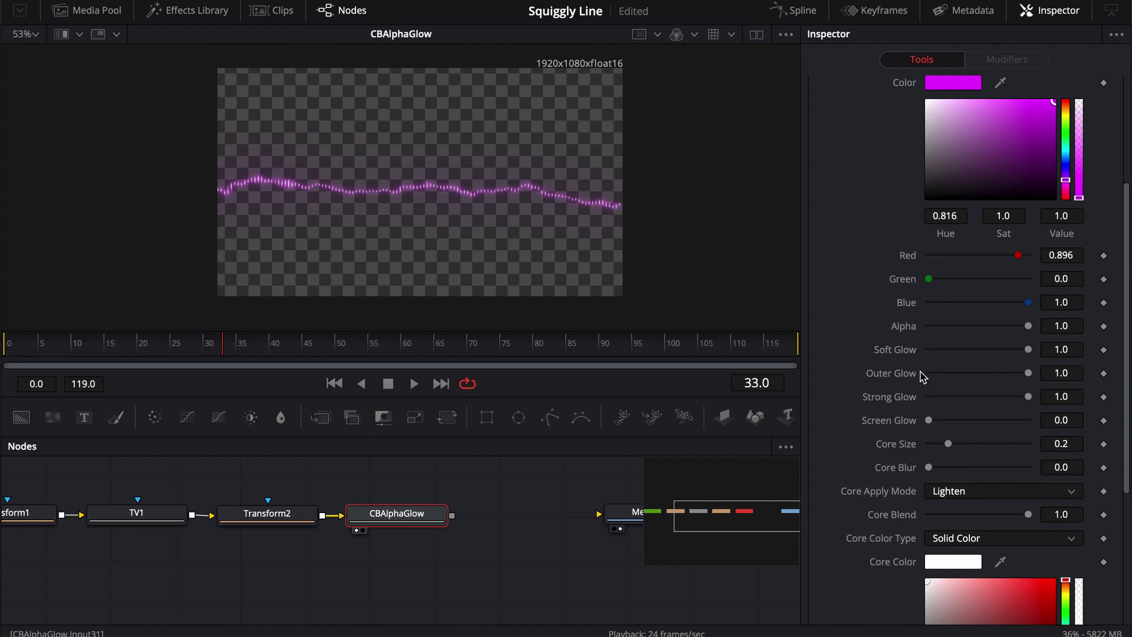
{"action": "left_click_drag", "start_coordinate": [929, 420], "coordinate": [1003, 442]}
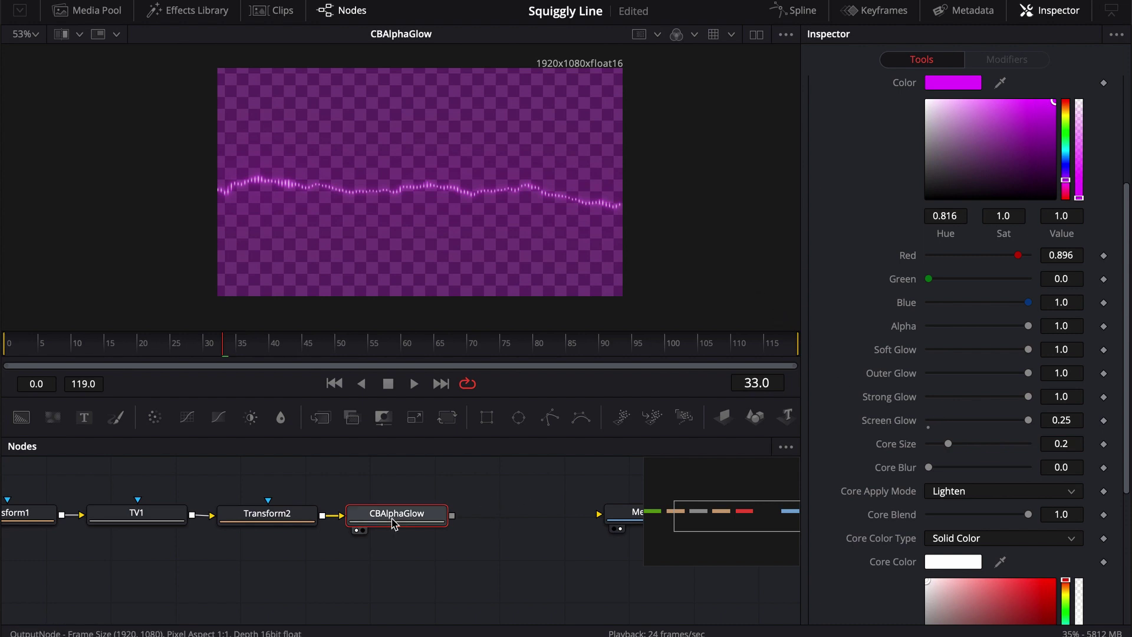
Step: Detach CBAlphaGlow from the chain and add a separate solid magenta Background with hue 0.848
{"action": "left_click_drag", "start_coordinate": [350, 522], "coordinate": [473, 589]}
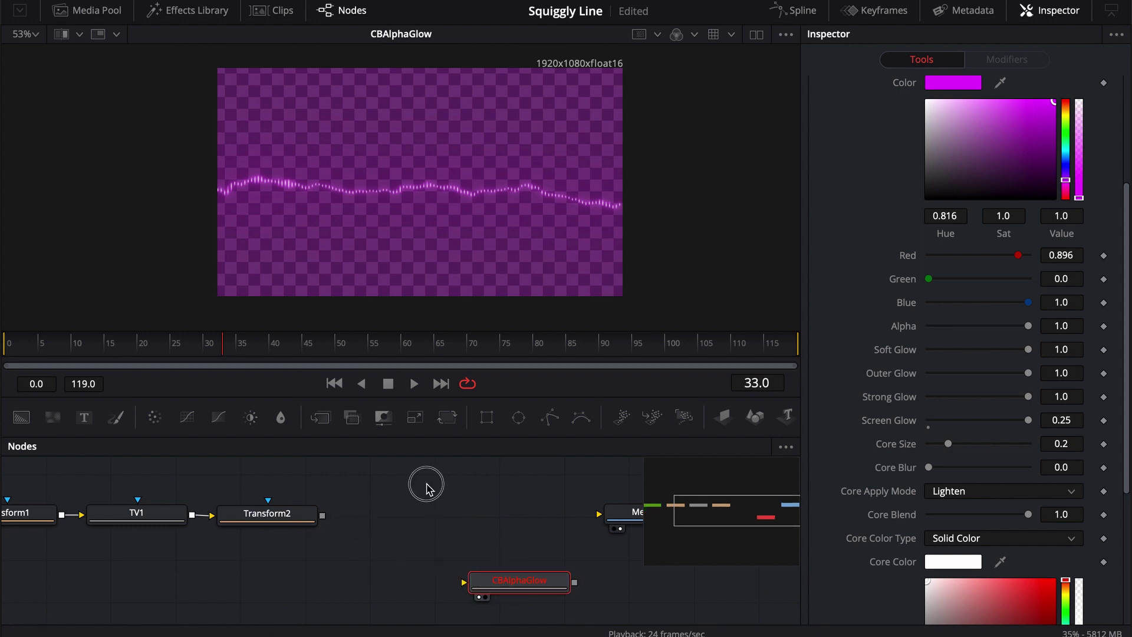
{"action": "left_click", "coordinate": [21, 417]}
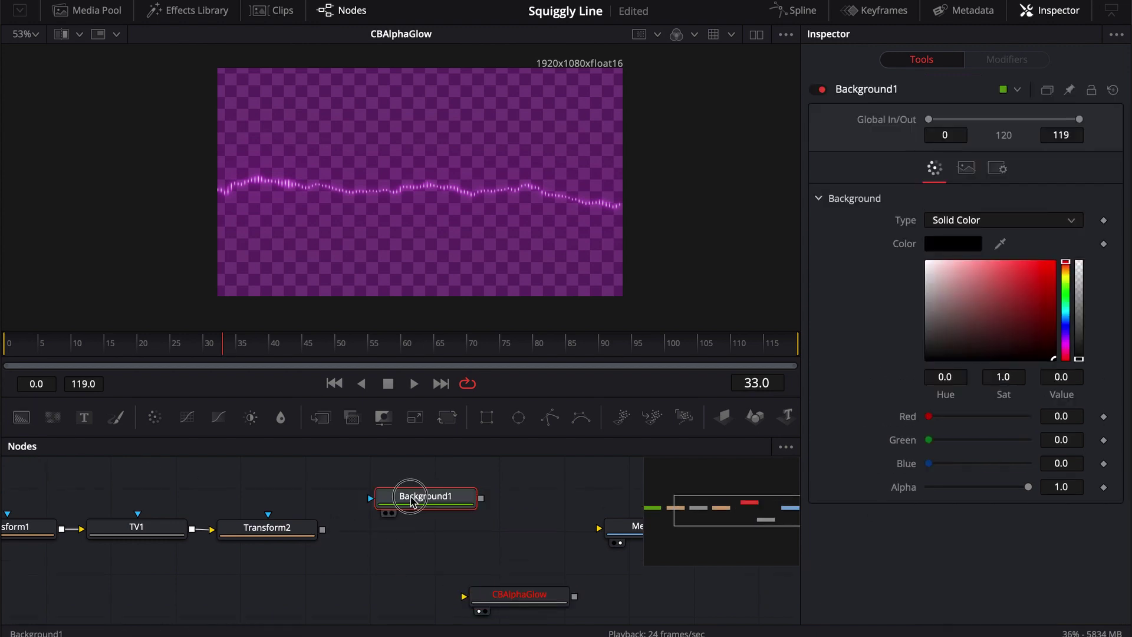
{"action": "key", "text": "1"}
{"action": "left_click_drag", "start_coordinate": [1074, 288], "coordinate": [1066, 344]}
{"action": "left_click", "coordinate": [1053, 262]}
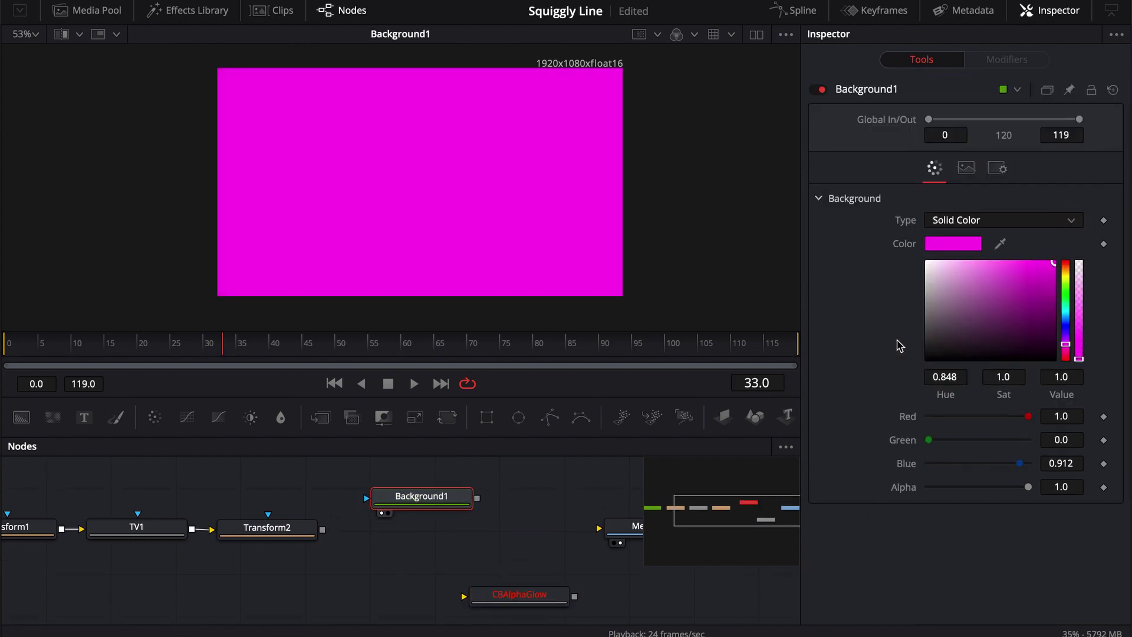
Step: Merge the Background with Transform2, view the Merge and swap its foreground and background inputs
{"action": "left_click_drag", "start_coordinate": [422, 496], "coordinate": [397, 479]}
{"action": "mouse_move", "coordinate": [322, 530]}
{"action": "left_mouse_down"}
{"action": "mouse_move", "coordinate": [435, 501]}
{"action": "mouse_move", "coordinate": [455, 475]}
{"action": "mouse_move", "coordinate": [456, 489]}
{"action": "left_mouse_up"}
{"action": "key", "text": "1"}
{"action": "key", "text": "super+t"}
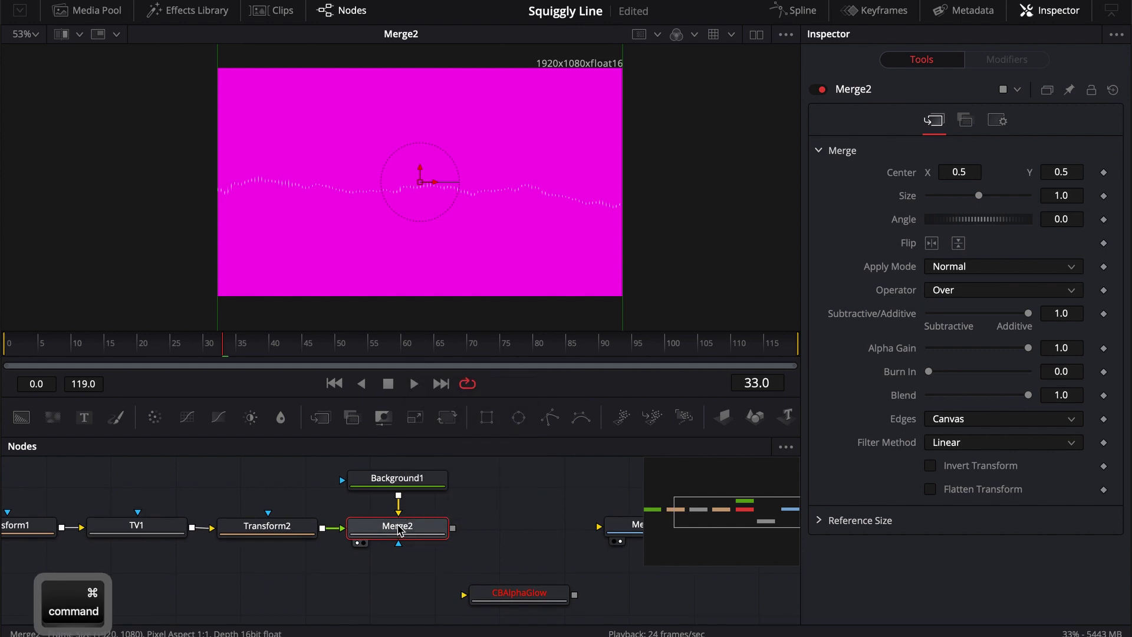
Step: Set the Merge's Apply Mode to Screen and its Blend to 0.157
{"action": "left_click", "coordinate": [1002, 267]}
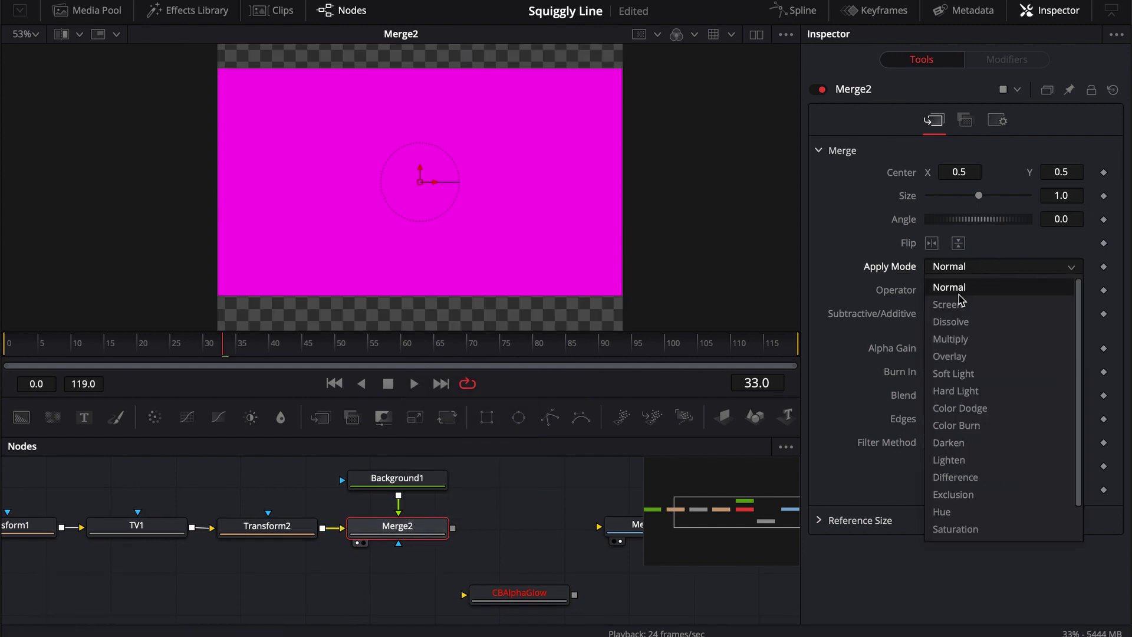
{"action": "left_click", "coordinate": [955, 306]}
{"action": "left_click_drag", "start_coordinate": [1029, 337], "coordinate": [945, 341]}
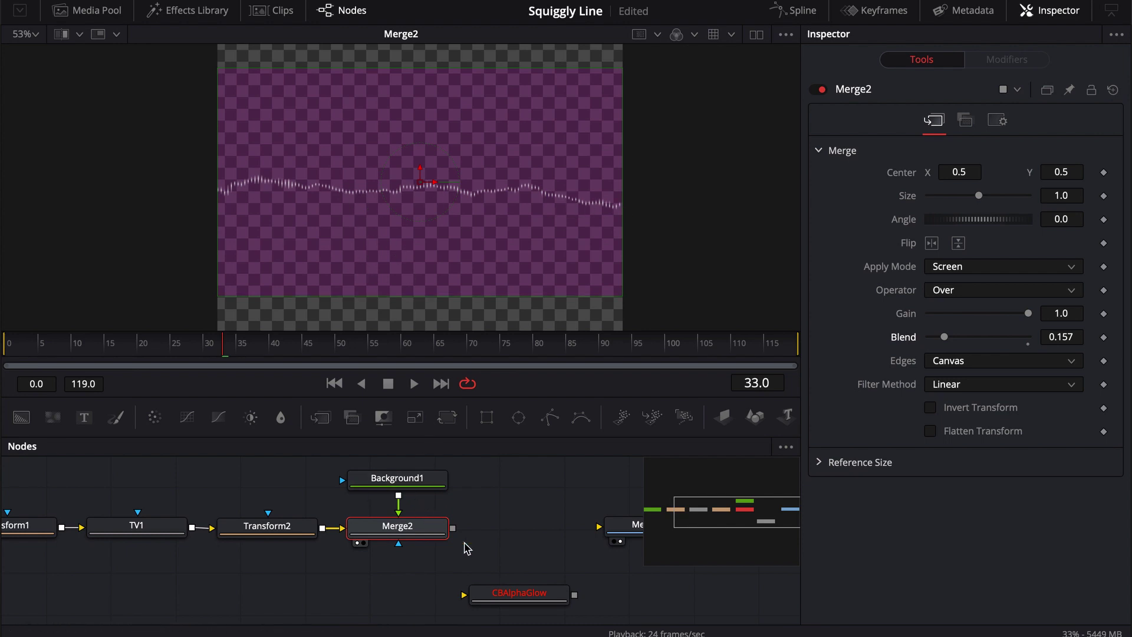
Step: Delete the magenta Background and its Merge, then reconnect CBAlphaGlow after Transform2 and view it
{"action": "left_click_drag", "start_coordinate": [460, 554], "coordinate": [348, 466]}
{"action": "key", "text": "BackSpace"}
{"action": "left_click_drag", "start_coordinate": [493, 596], "coordinate": [353, 526]}
{"action": "left_click_drag", "start_coordinate": [423, 533], "coordinate": [487, 286]}
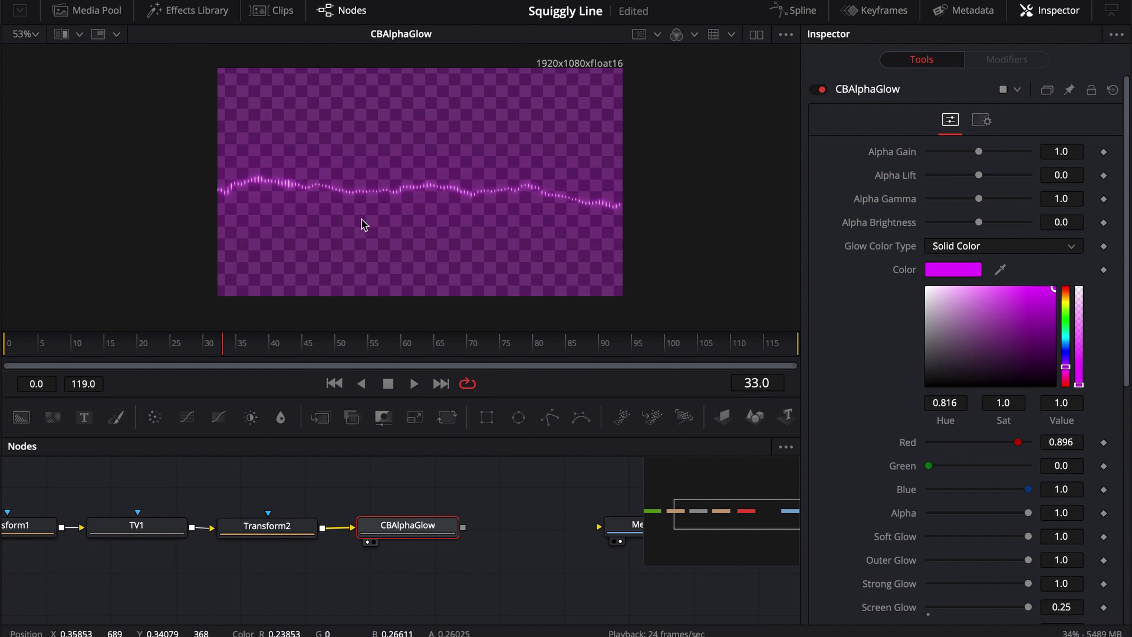
Step: Add a Background node and merge the CBAlphaGlow output over it, showing the Merge in the viewer
{"action": "left_click_drag", "start_coordinate": [534, 519], "coordinate": [483, 480]}
{"action": "left_click", "coordinate": [436, 546]}
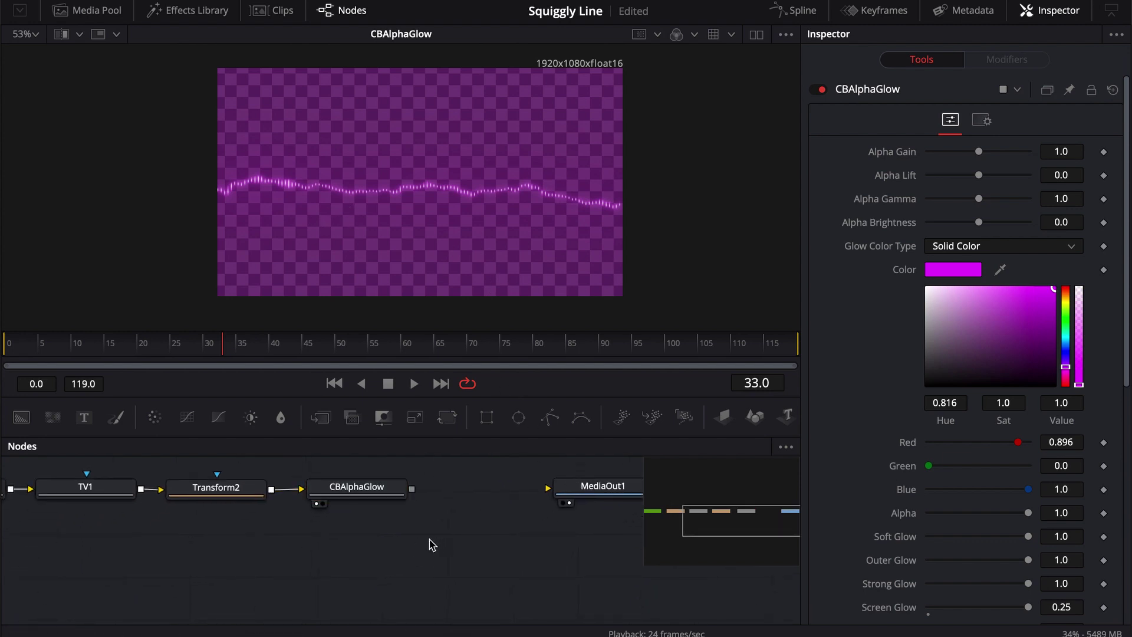
{"action": "left_click_drag", "start_coordinate": [429, 539], "coordinate": [462, 535]}
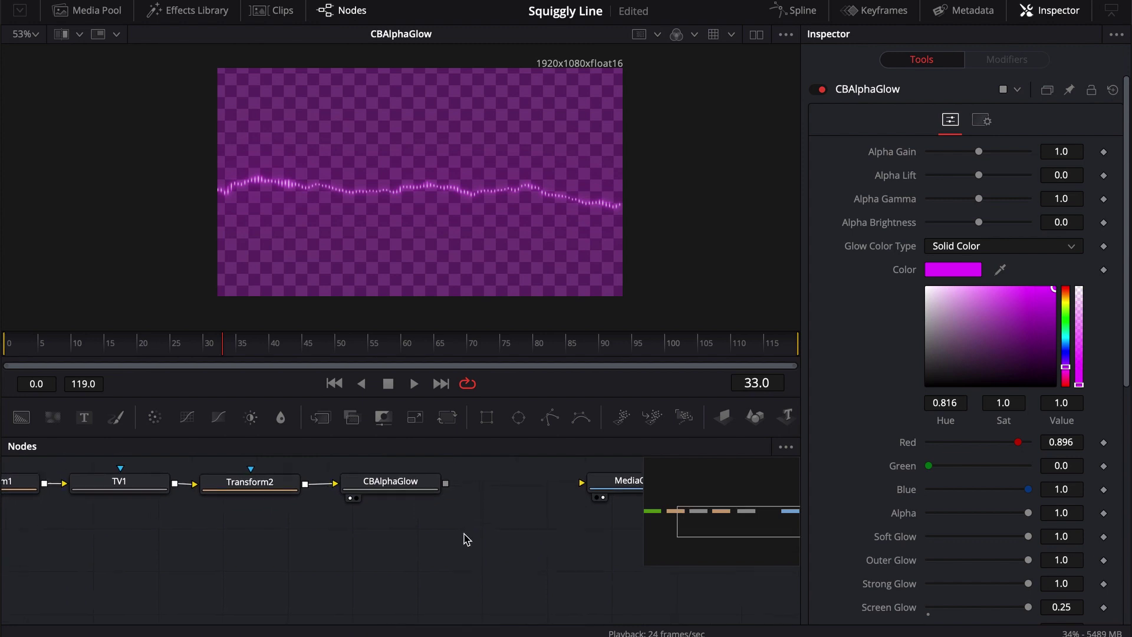
{"action": "left_click", "coordinate": [26, 420]}
{"action": "left_click_drag", "start_coordinate": [448, 538], "coordinate": [446, 483]}
{"action": "left_click_drag", "start_coordinate": [369, 537], "coordinate": [367, 534]}
{"action": "scroll", "coordinate": [437, 554], "scroll_direction": "up", "scroll_amount": 3}
{"action": "left_click_drag", "start_coordinate": [354, 576], "coordinate": [345, 485]}
{"action": "left_click_drag", "start_coordinate": [466, 582], "coordinate": [517, 533]}
Step: Add a Text node below the glow chain reading "CB SUPER" in the Uppercut Angle font
{"action": "left_click", "coordinate": [84, 417]}
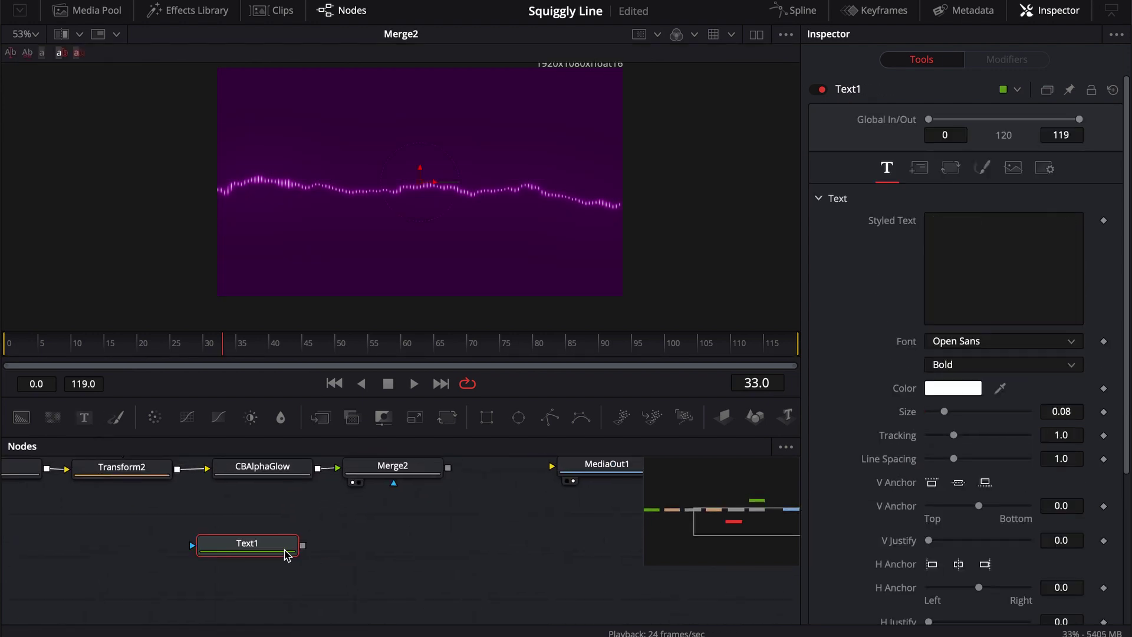
{"action": "left_click_drag", "start_coordinate": [255, 543], "coordinate": [285, 557]}
{"action": "left_click", "coordinate": [961, 234]}
{"action": "type", "text": "CB SUPER"}
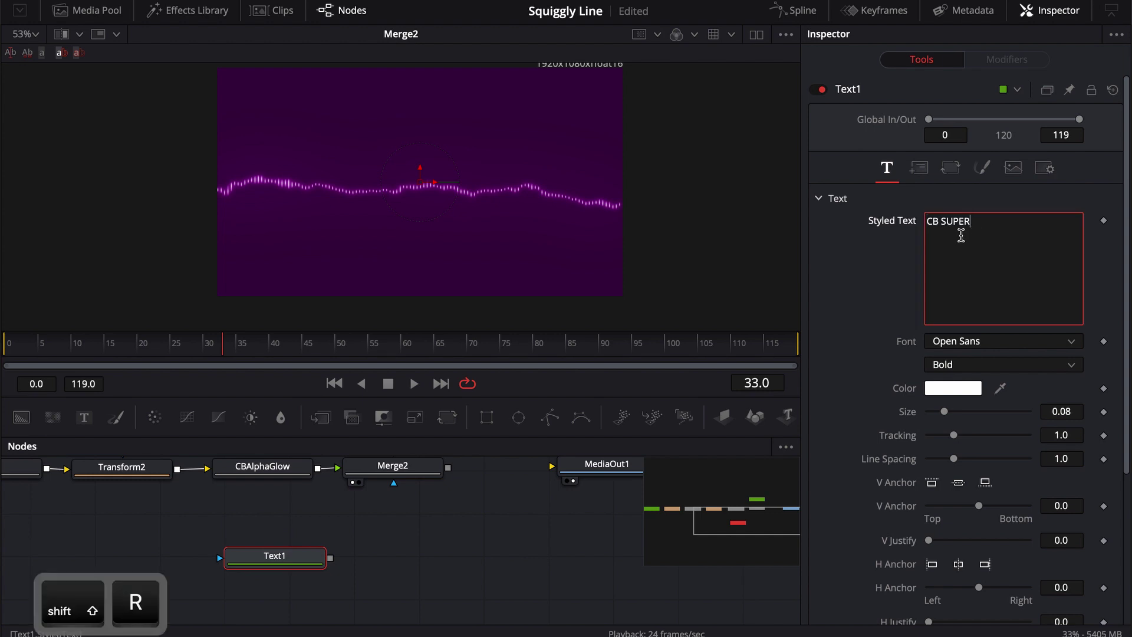
{"action": "left_click", "coordinate": [962, 343]}
{"action": "key", "text": "u"}
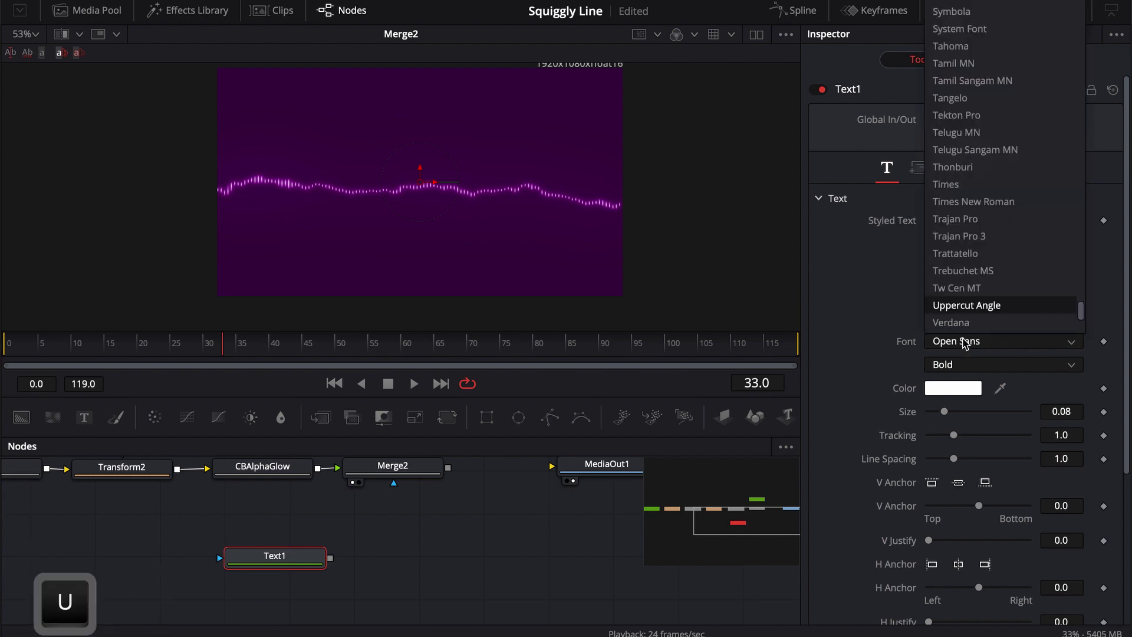
{"action": "key", "text": "Return"}
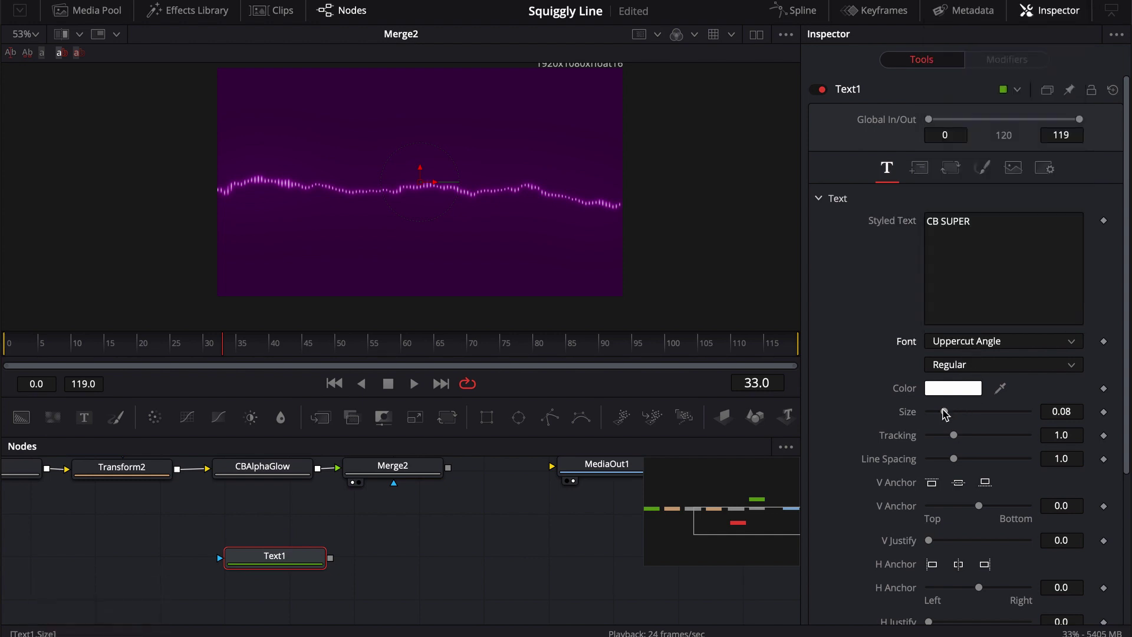
Step: Show the Text1 node in the viewer and set its Size to 0.2717
{"action": "left_click_drag", "start_coordinate": [298, 554], "coordinate": [455, 215]}
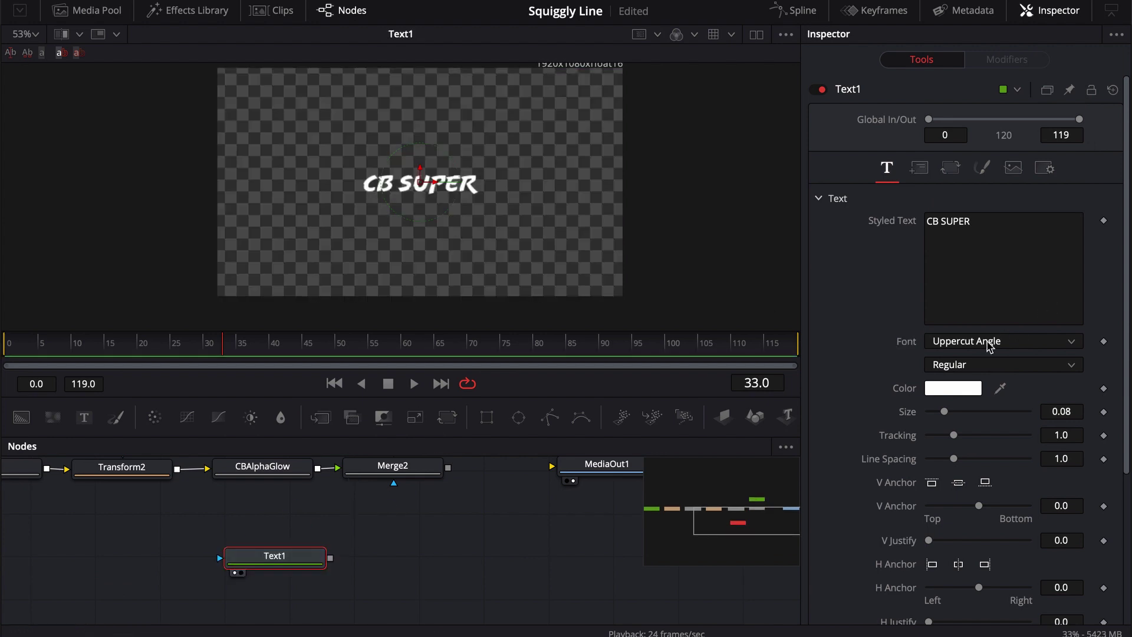
{"action": "left_click_drag", "start_coordinate": [945, 412], "coordinate": [962, 411]}
{"action": "left_click_drag", "start_coordinate": [976, 414], "coordinate": [985, 413]}
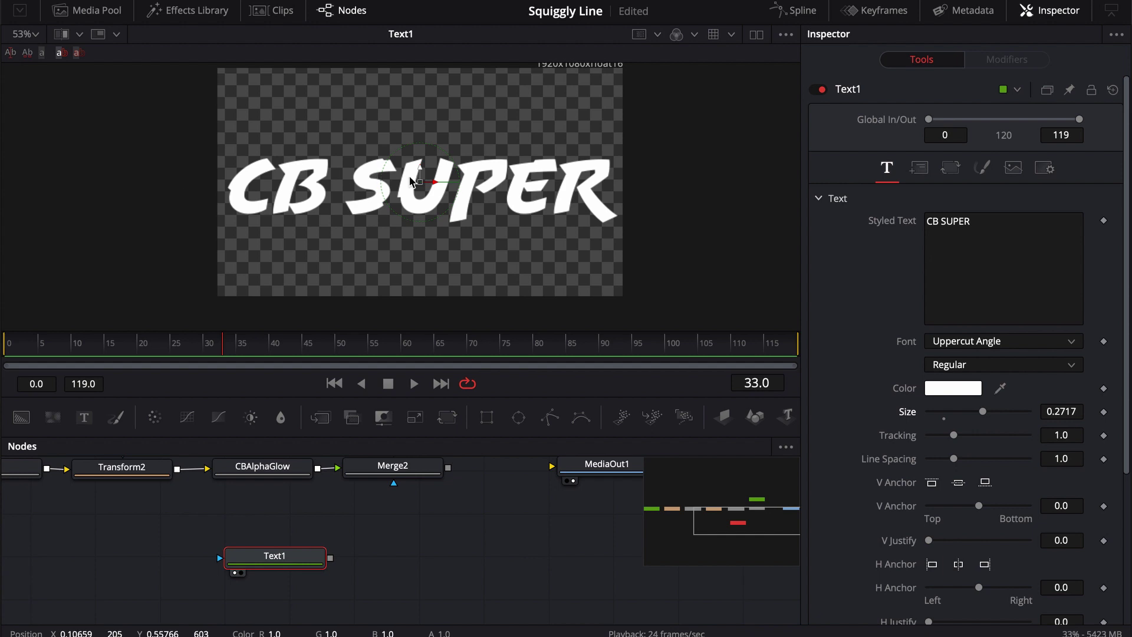
Step: Hide the node graph's navigator and place Text1 below the main chain with free space beside it
{"action": "left_click_drag", "start_coordinate": [425, 565], "coordinate": [420, 581]}
{"action": "left_click_drag", "start_coordinate": [277, 573], "coordinate": [306, 583]}
{"action": "left_click_drag", "start_coordinate": [466, 581], "coordinate": [340, 573]}
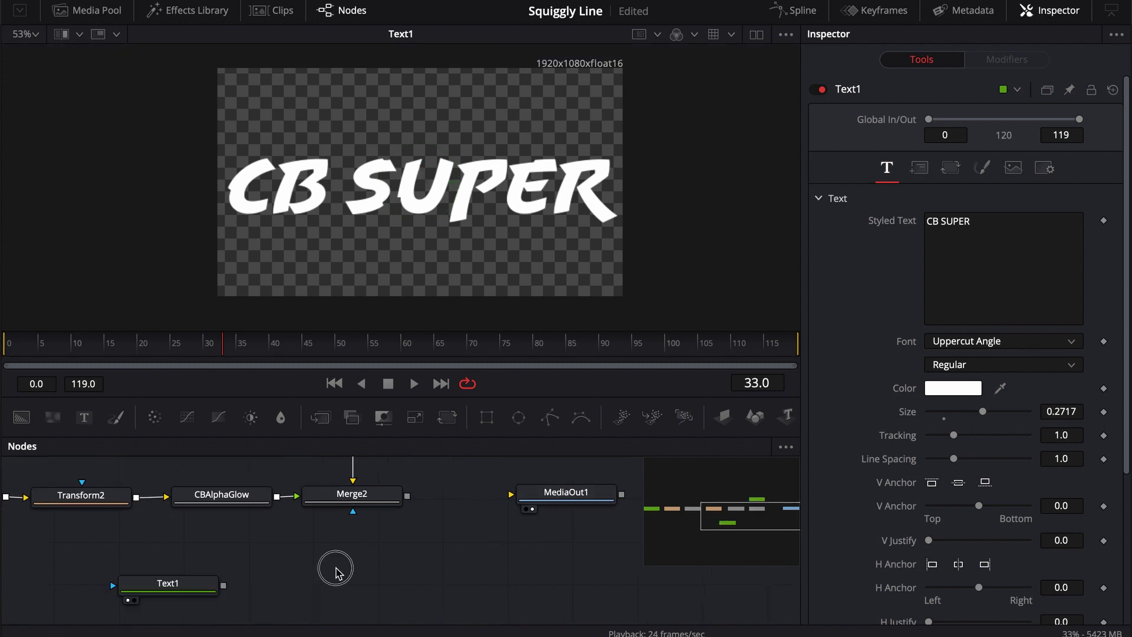
{"action": "scroll", "coordinate": [389, 570], "scroll_direction": "up", "scroll_amount": 3}
{"action": "scroll", "coordinate": [417, 572], "scroll_direction": "down", "scroll_amount": 2}
{"action": "scroll", "coordinate": [417, 577], "scroll_direction": "up", "scroll_amount": 1}
{"action": "key", "text": "v"}
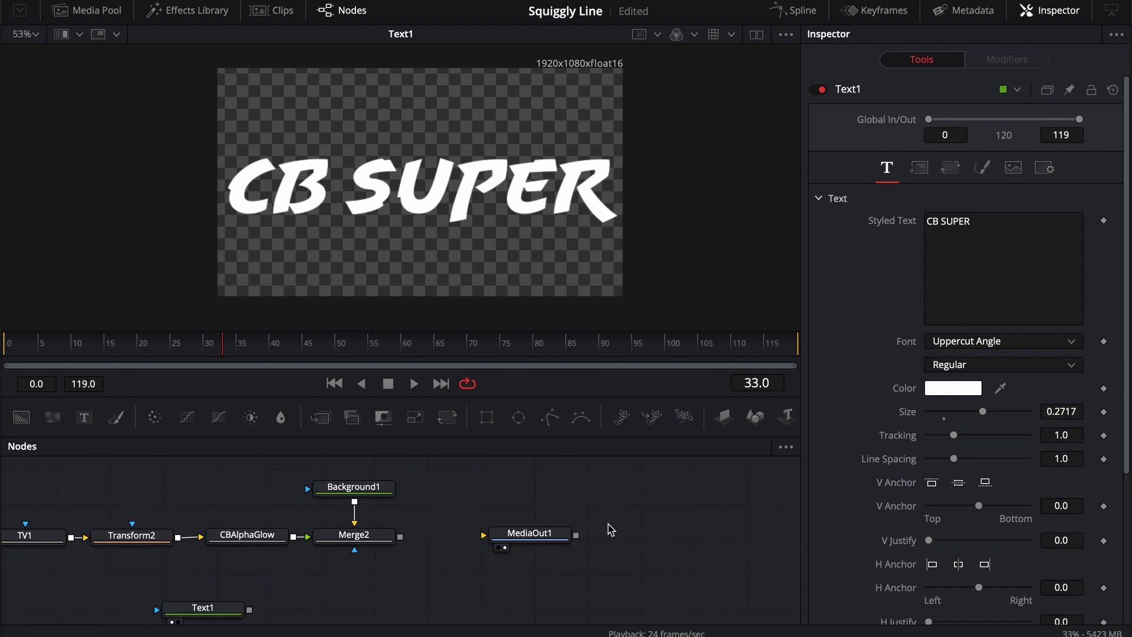
{"action": "scroll", "coordinate": [465, 581], "scroll_direction": "down", "scroll_amount": 3}
{"action": "left_click_drag", "start_coordinate": [221, 546], "coordinate": [185, 545]}
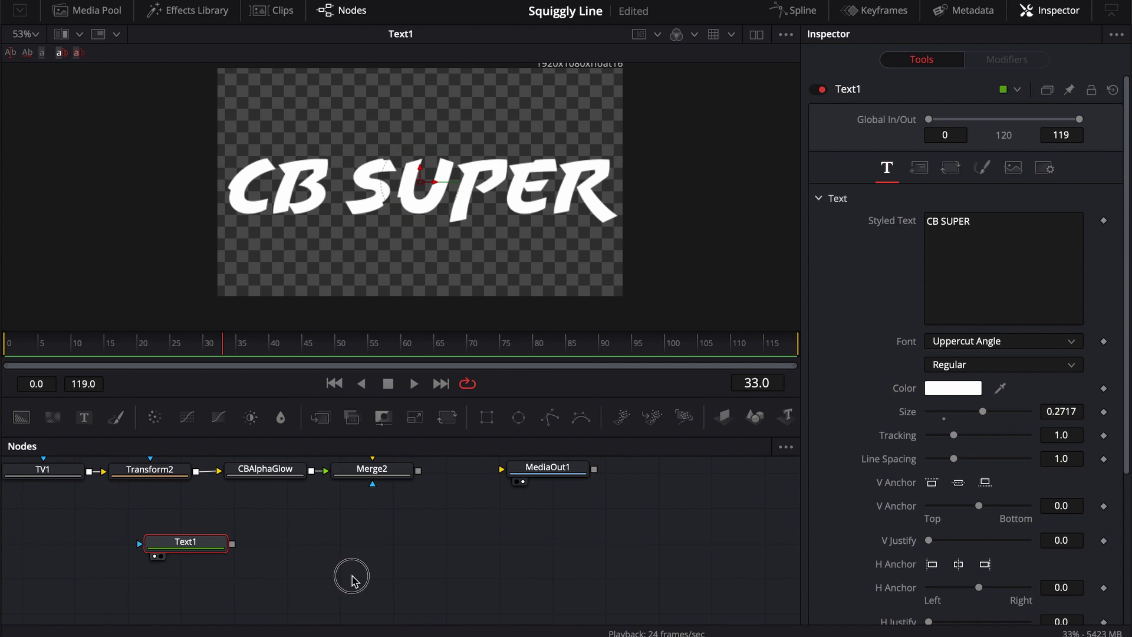
Step: Add a new Background node below Text1, feed it into a new TV node and show that TV node in the viewer
{"action": "left_click", "coordinate": [21, 417]}
{"action": "left_click_drag", "start_coordinate": [351, 581], "coordinate": [295, 583]}
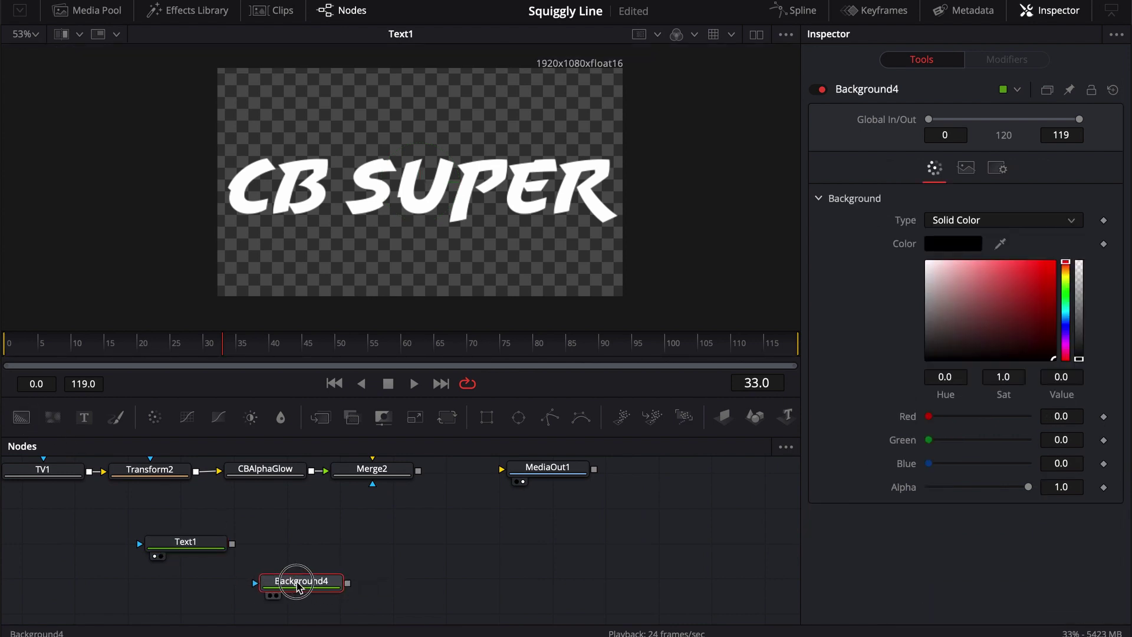
{"action": "key", "text": "shift+space"}
{"action": "type", "text": "tv"}
{"action": "key", "text": "Return"}
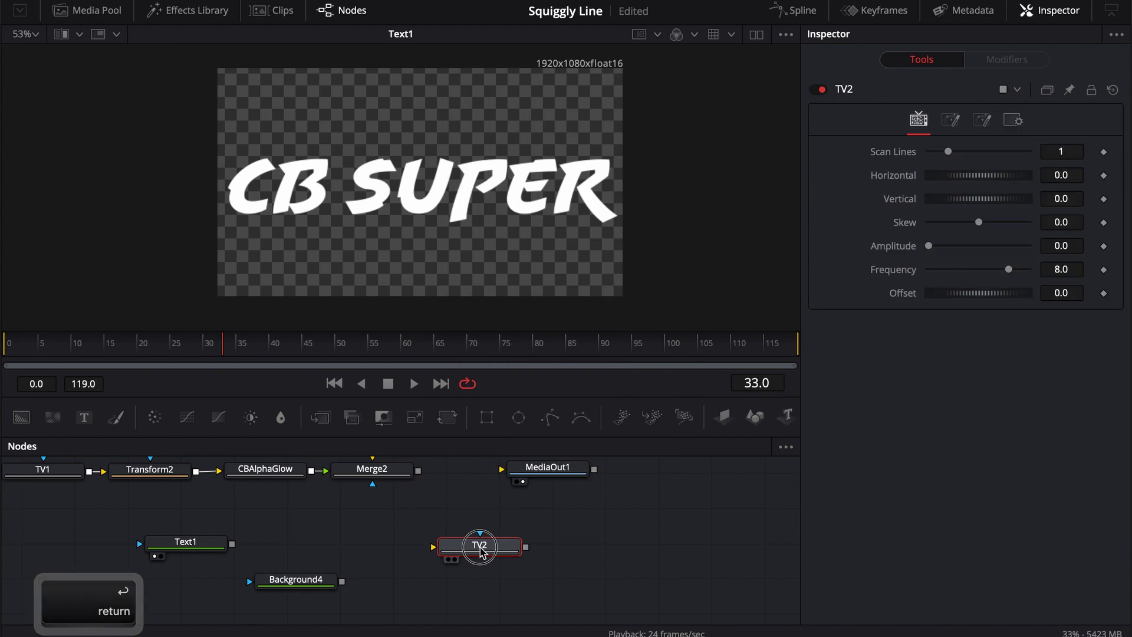
{"action": "left_click_drag", "start_coordinate": [484, 551], "coordinate": [435, 583]}
{"action": "left_click_drag", "start_coordinate": [342, 582], "coordinate": [458, 249]}
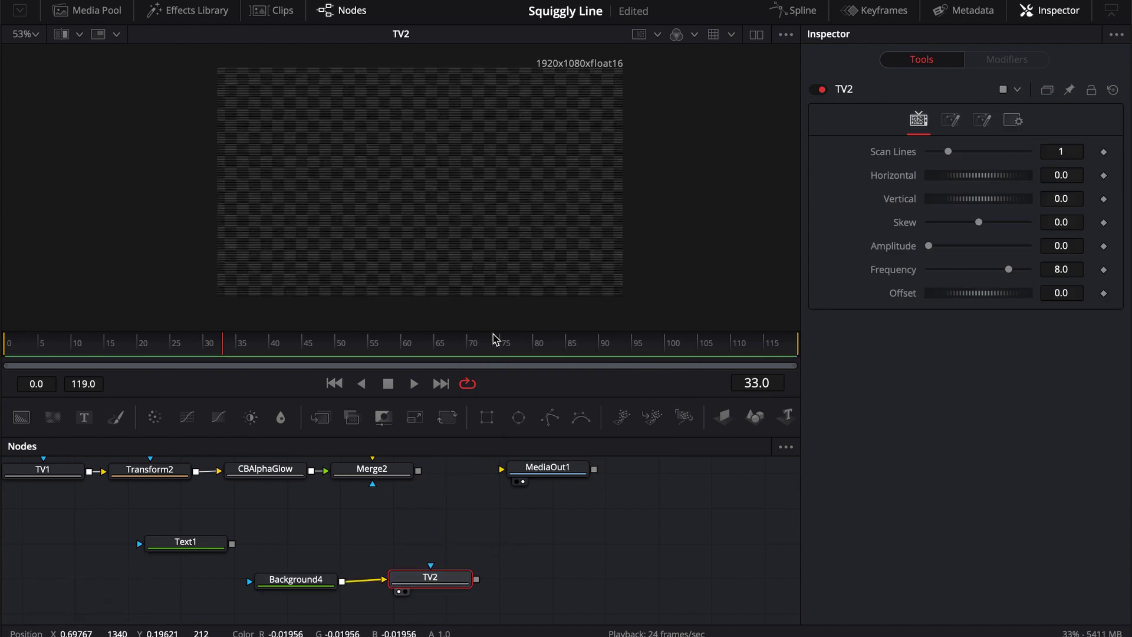
{"action": "left_click", "coordinate": [309, 587]}
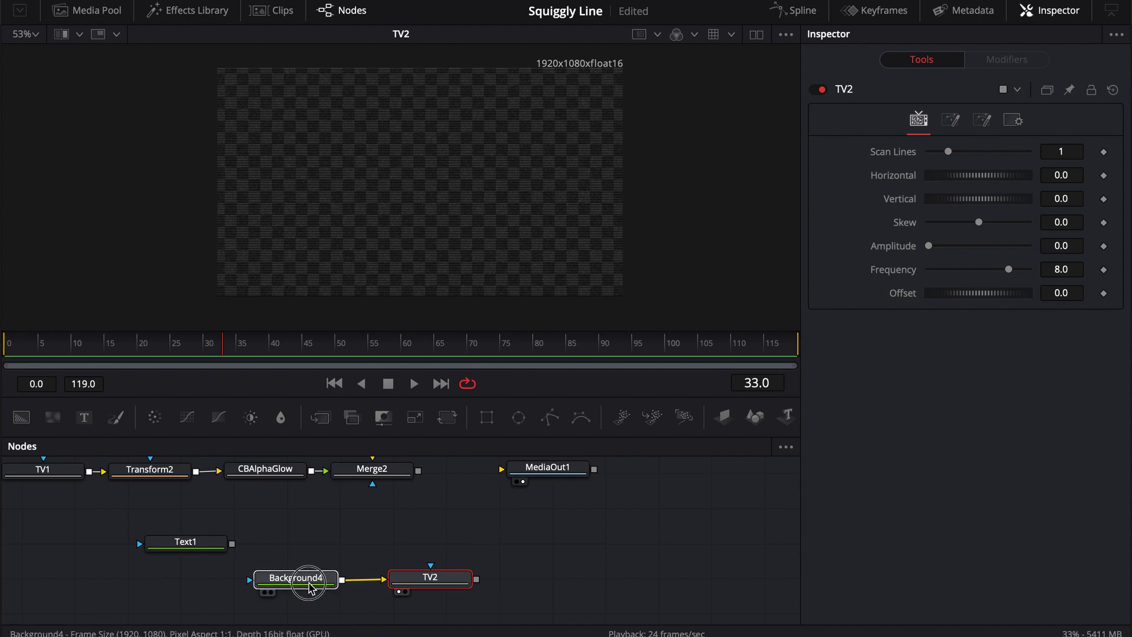
Step: Preview the TV2 scan lines in playback and set TV2's Scan Lines to 3
{"action": "left_click", "coordinate": [444, 583]}
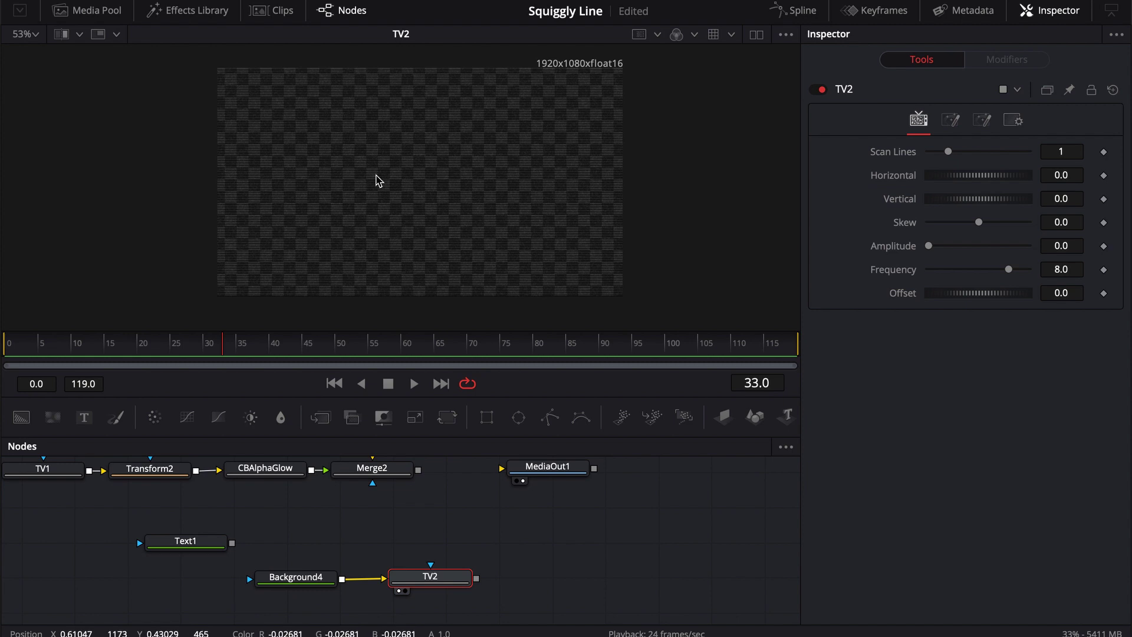
{"action": "key", "text": "space"}
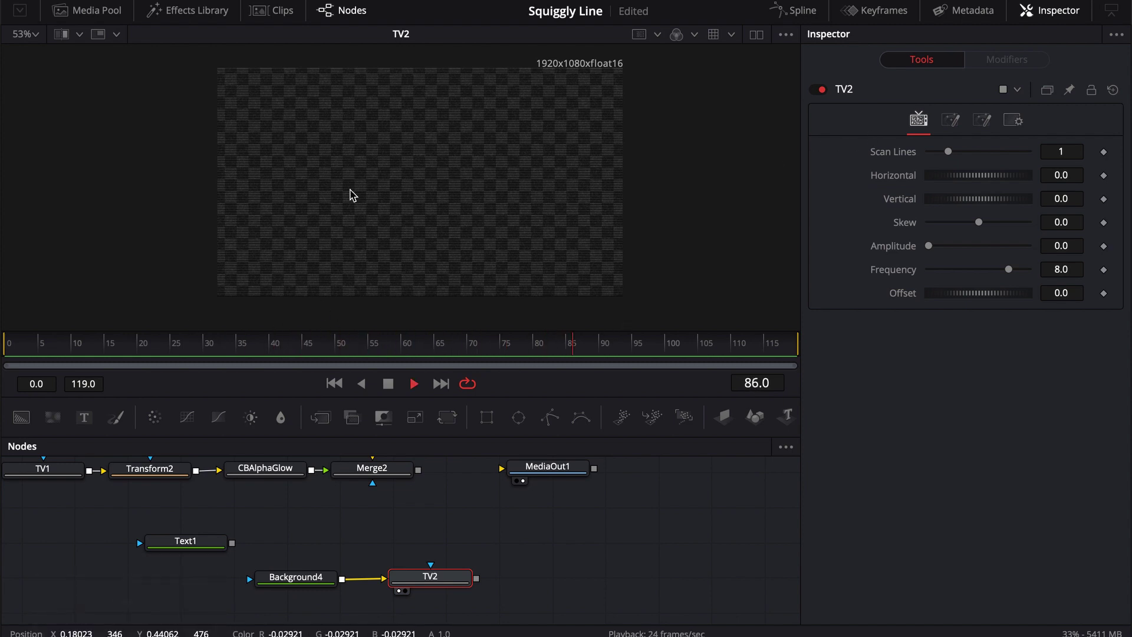
{"action": "key", "text": "space"}
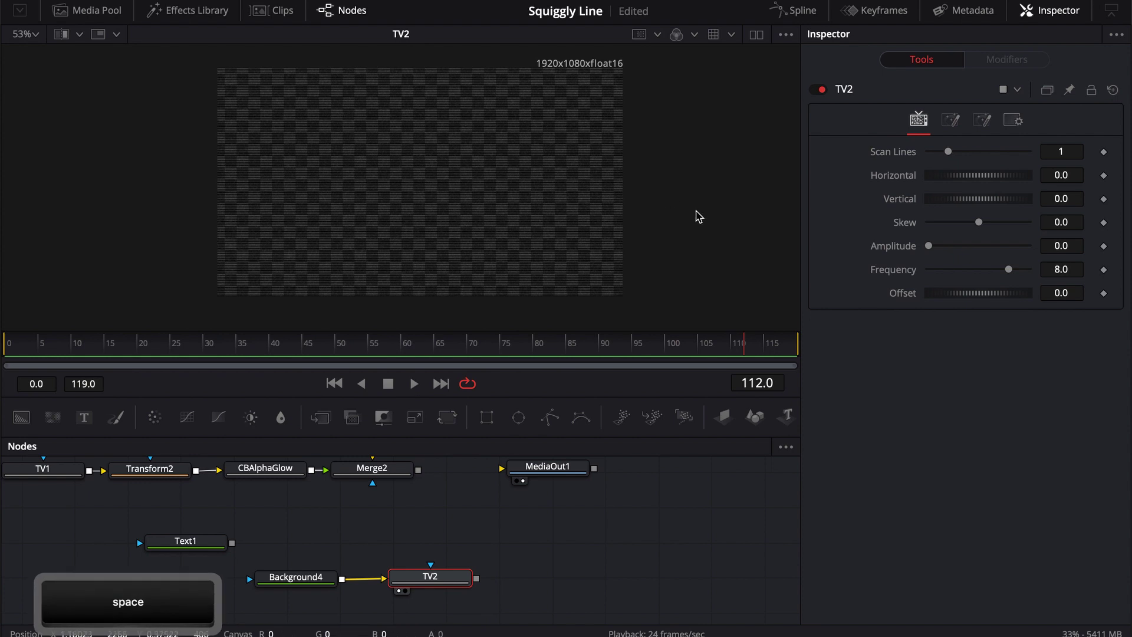
{"action": "left_click_drag", "start_coordinate": [949, 154], "coordinate": [988, 154]}
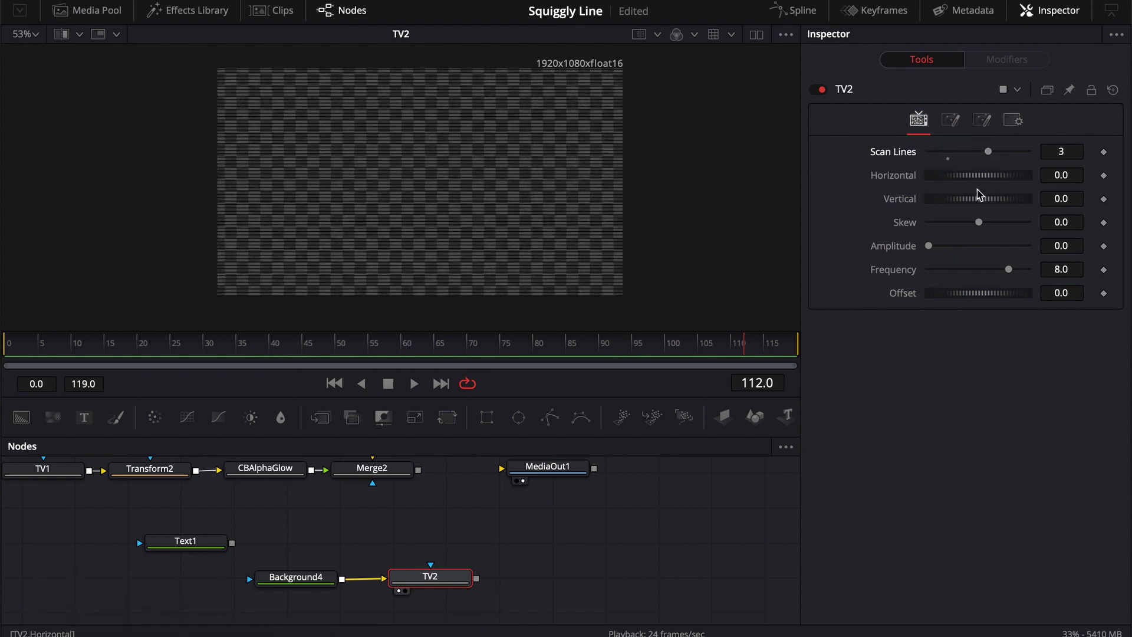
Step: Try TV2's noise with Size at 5.0 and different Random values, and return Size to 0.0
{"action": "left_click", "coordinate": [951, 120]}
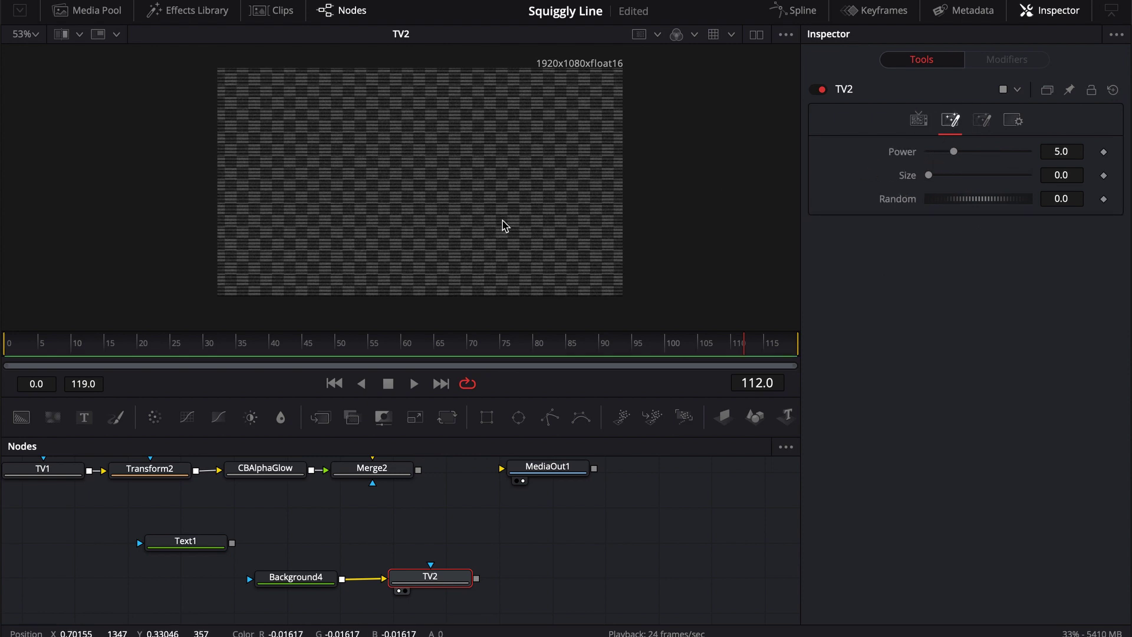
{"action": "left_click_drag", "start_coordinate": [934, 197], "coordinate": [996, 202]}
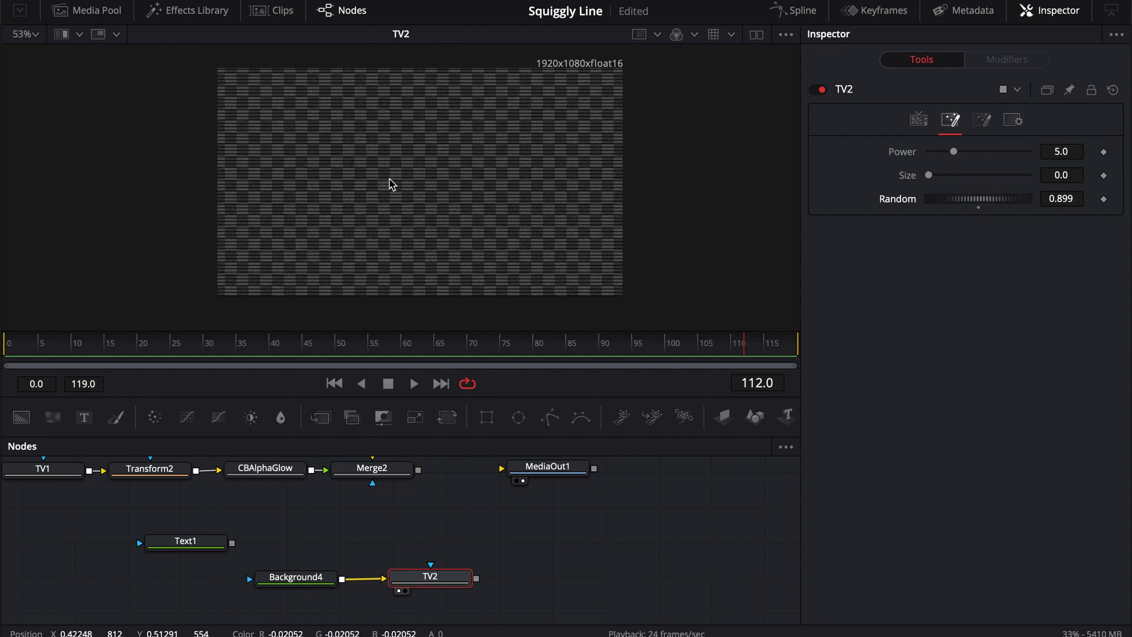
{"action": "left_click_drag", "start_coordinate": [933, 176], "coordinate": [1035, 181]}
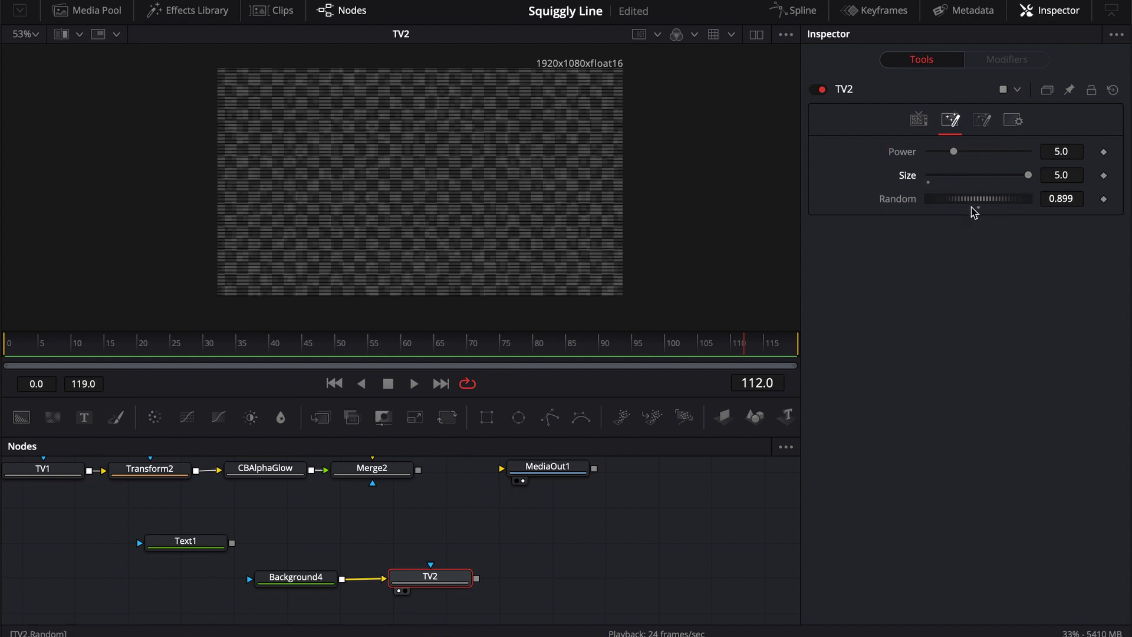
{"action": "mouse_move", "coordinate": [956, 203]}
{"action": "left_mouse_down"}
{"action": "mouse_move", "coordinate": [1011, 200]}
{"action": "mouse_move", "coordinate": [952, 201]}
{"action": "left_mouse_up"}
{"action": "left_click_drag", "start_coordinate": [1031, 179], "coordinate": [916, 183]}
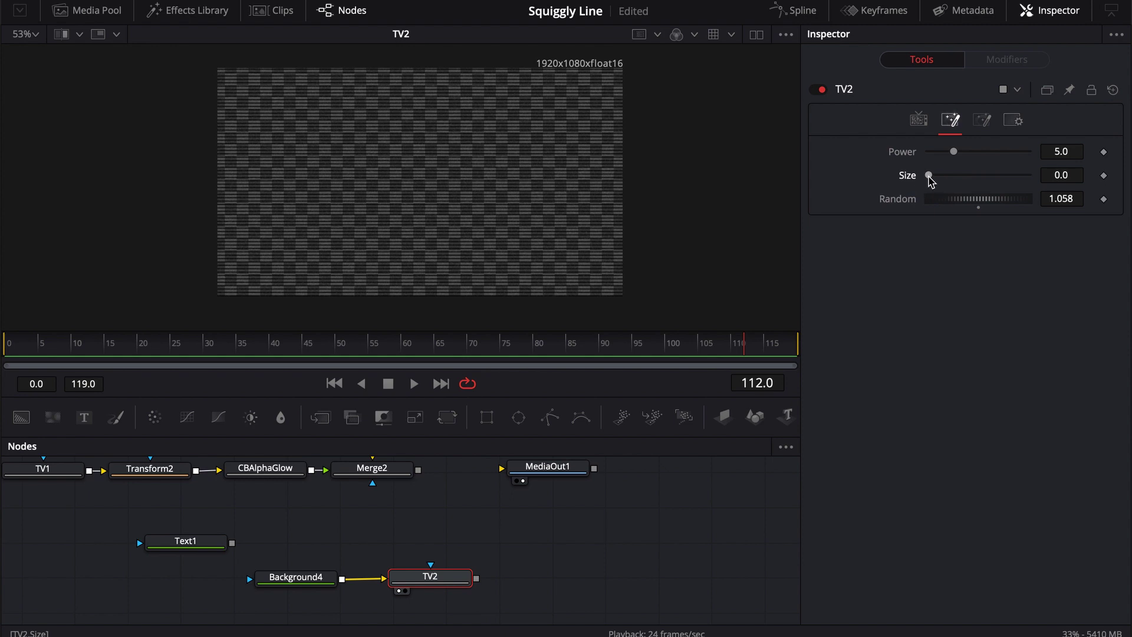
Step: Drive TV2's noise Random value with the expression time*.05 and preview the animation
{"action": "left_click", "coordinate": [1057, 198]}
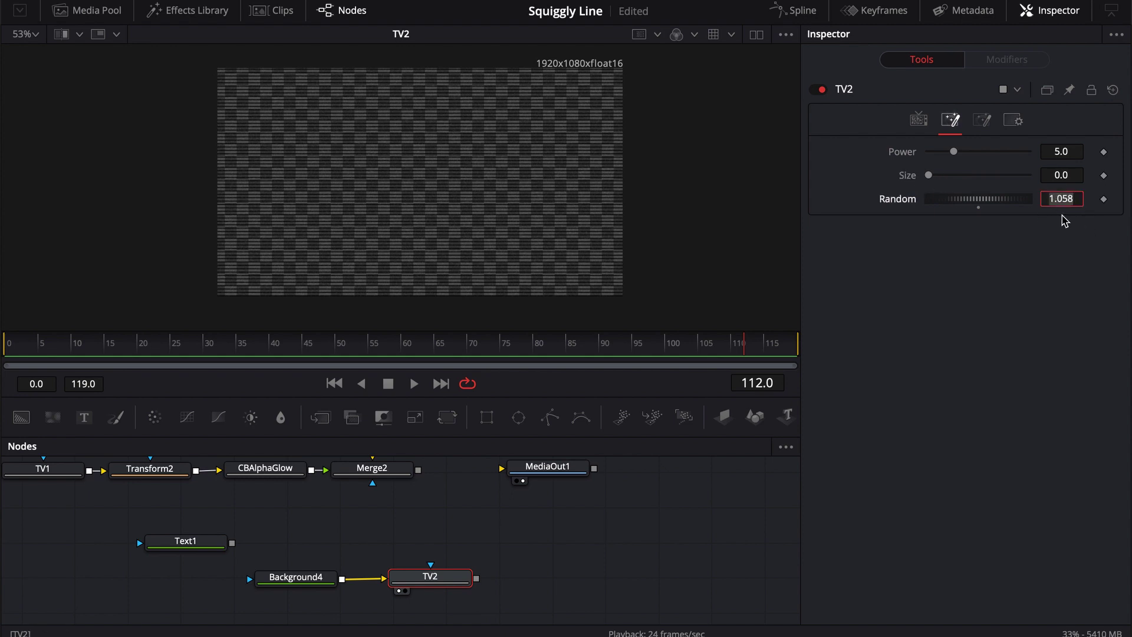
{"action": "type", "text": "="}
{"action": "key", "text": "Return"}
{"action": "left_click", "coordinate": [1015, 227]}
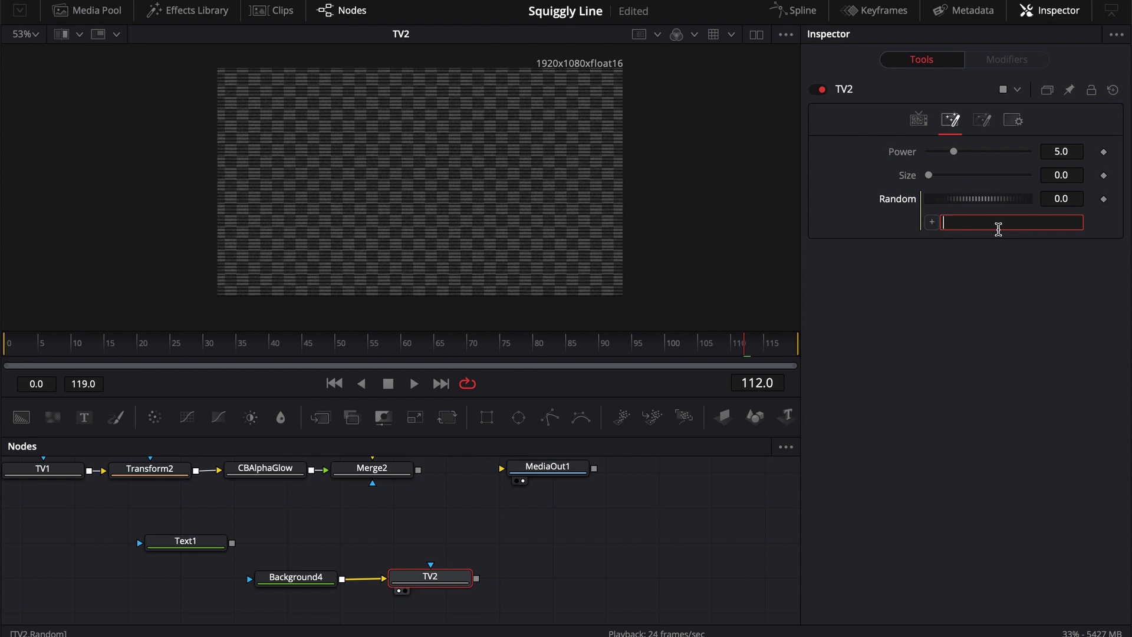
{"action": "type", "text": "t"}
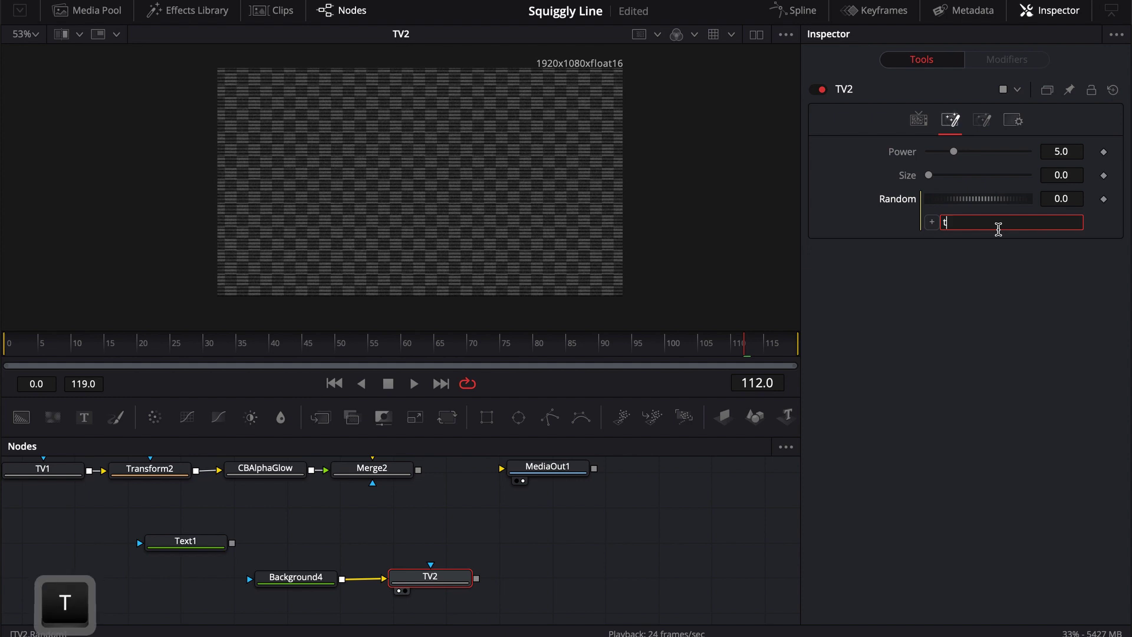
{"action": "type", "text": "ime*"}
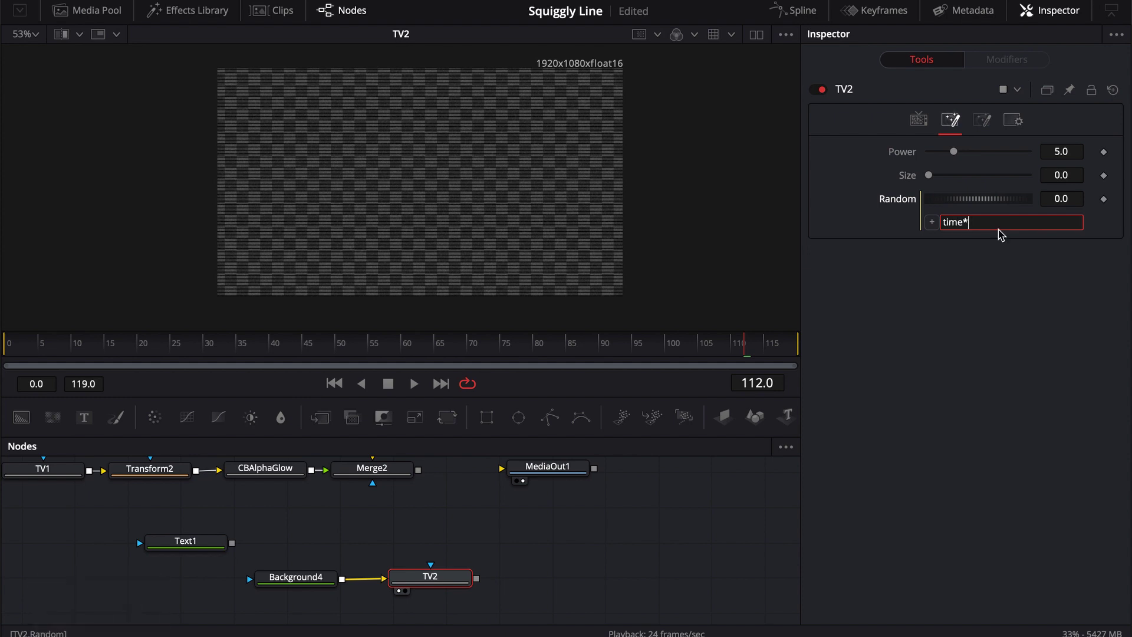
{"action": "type", "text": "."}
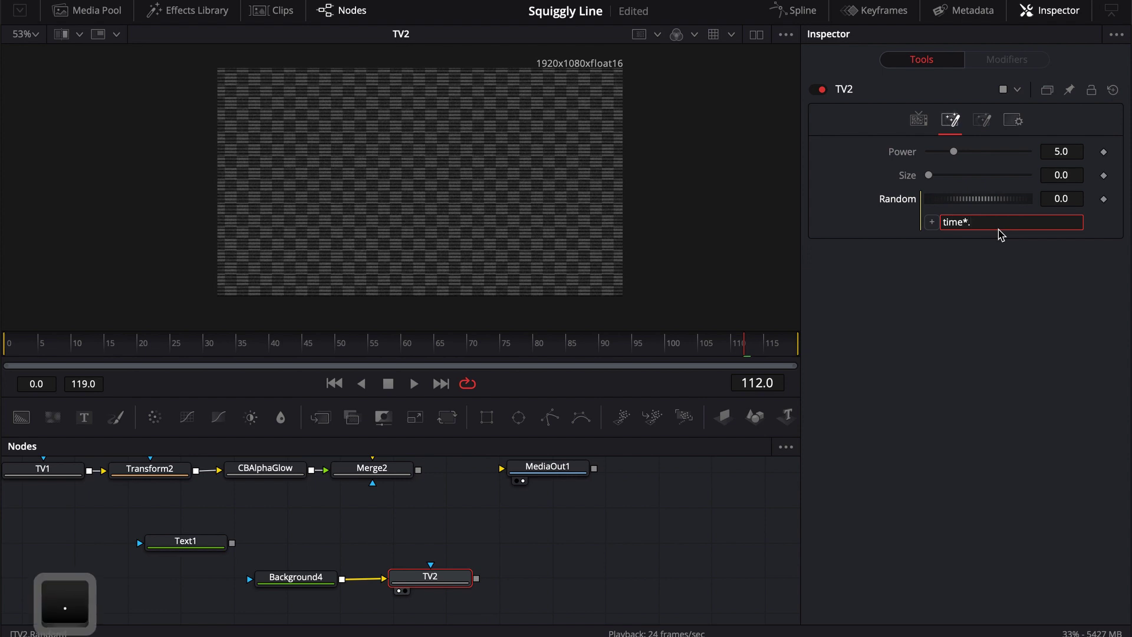
{"action": "key", "text": "Return"}
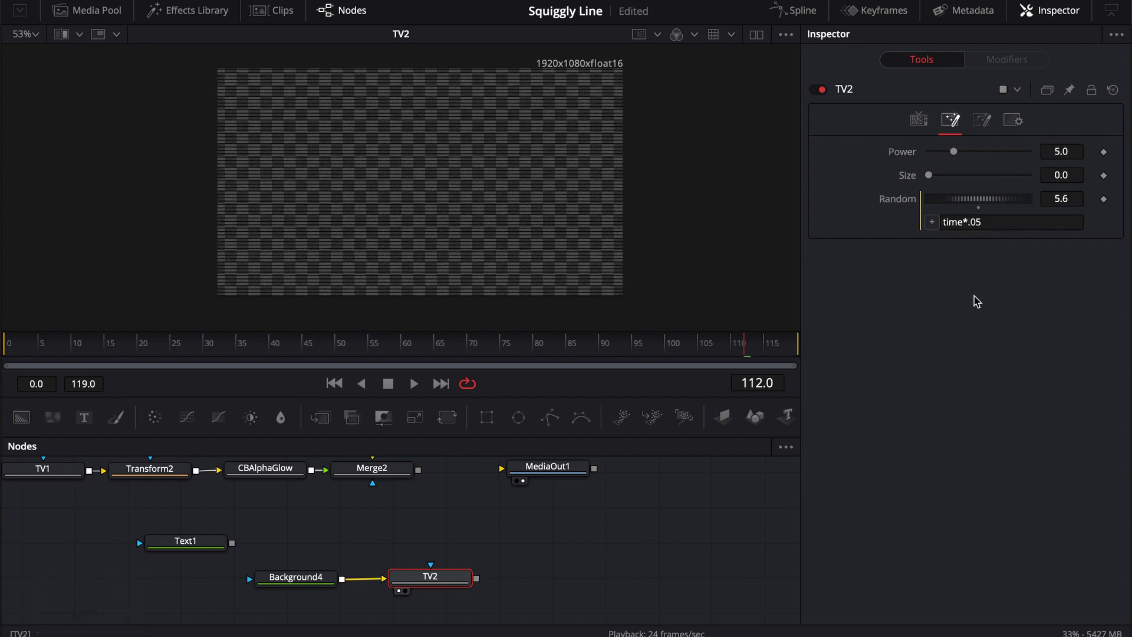
{"action": "key", "text": "space"}
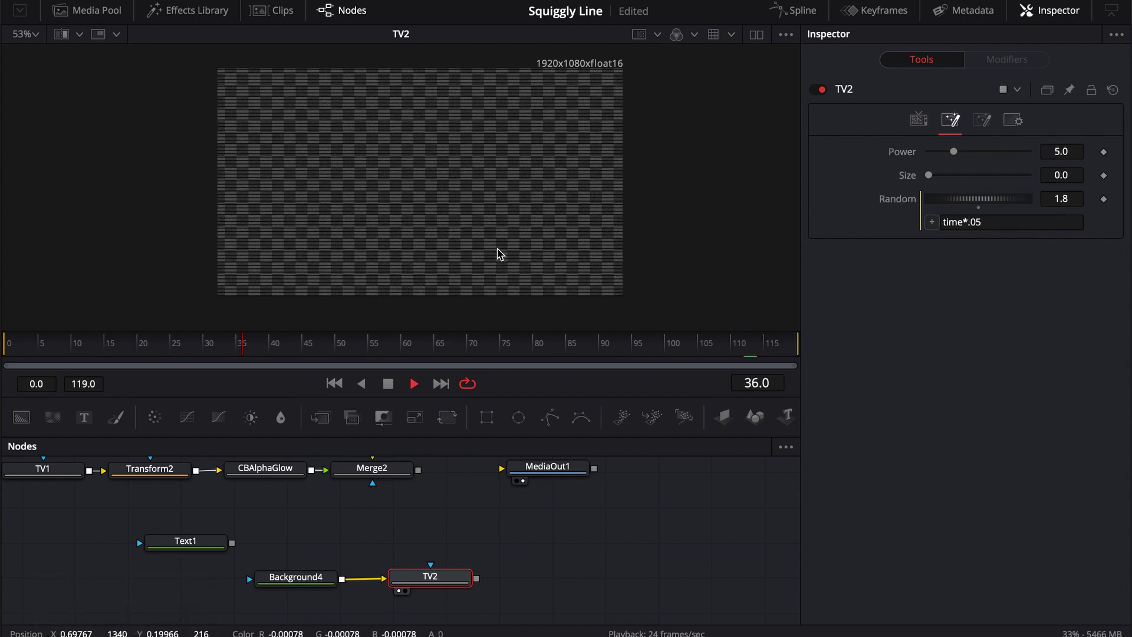
{"action": "key", "text": "space"}
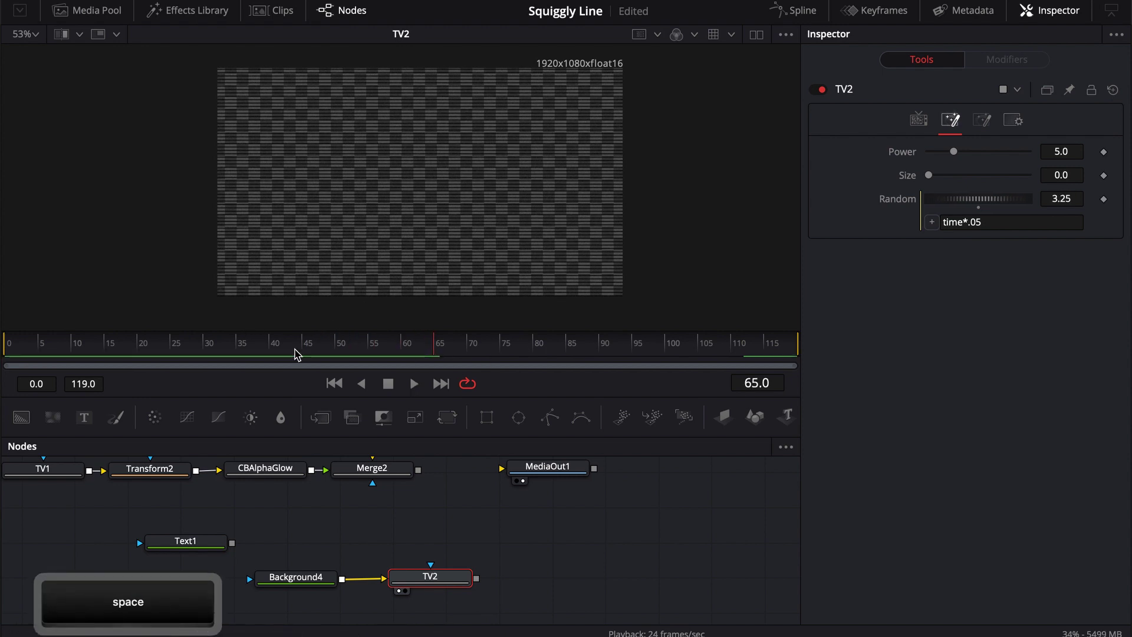
Step: Set TV2's Bar Strength to 1.0 and shift its Bar offset to 0.652
{"action": "left_click", "coordinate": [982, 121]}
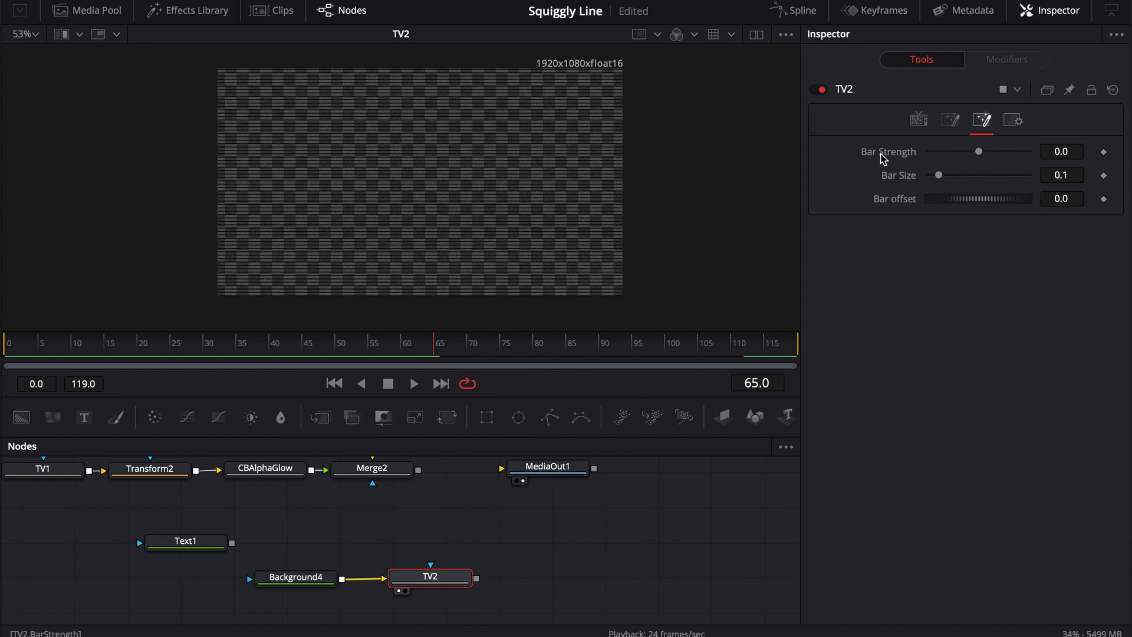
{"action": "left_click_drag", "start_coordinate": [944, 201], "coordinate": [970, 200]}
{"action": "left_click", "coordinate": [1028, 152]}
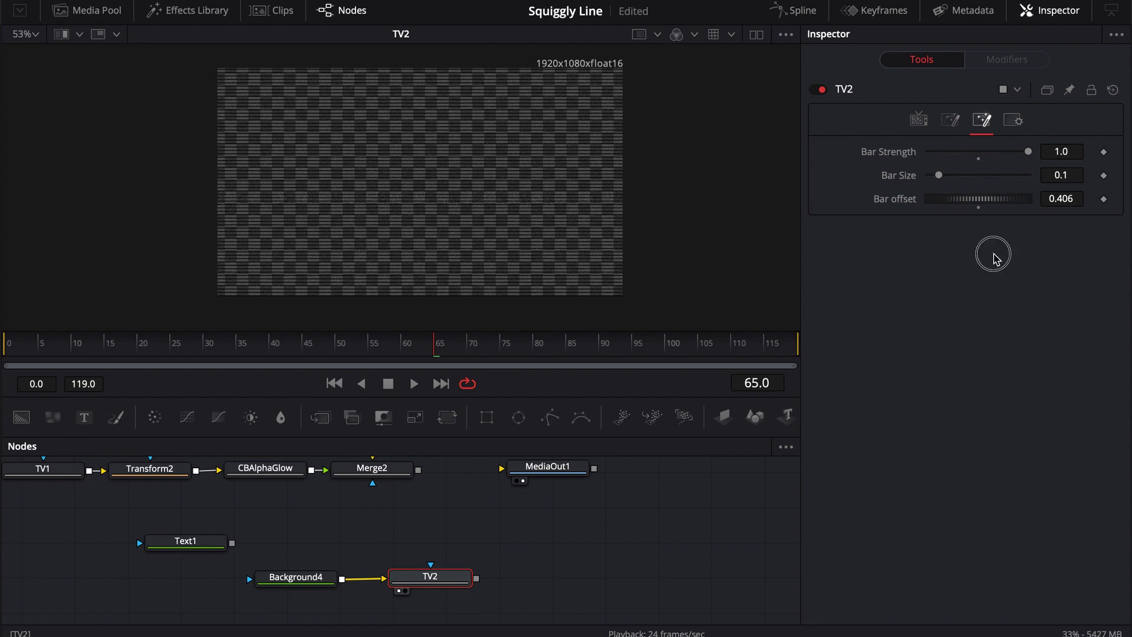
{"action": "mouse_move", "coordinate": [945, 204]}
{"action": "left_mouse_down"}
{"action": "mouse_move", "coordinate": [963, 200]}
{"action": "mouse_move", "coordinate": [917, 207]}
{"action": "mouse_move", "coordinate": [963, 207]}
{"action": "mouse_move", "coordinate": [949, 210]}
{"action": "left_mouse_up"}
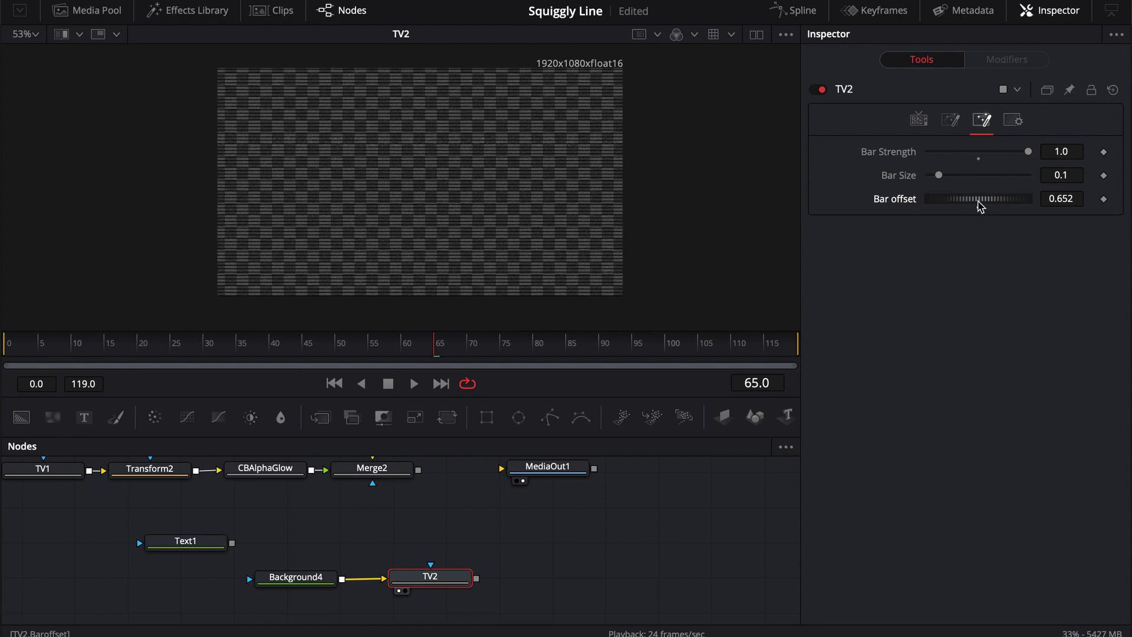
Step: Animate TV2's Bar offset with the expression time*.05 and play back the result
{"action": "left_click", "coordinate": [1060, 198]}
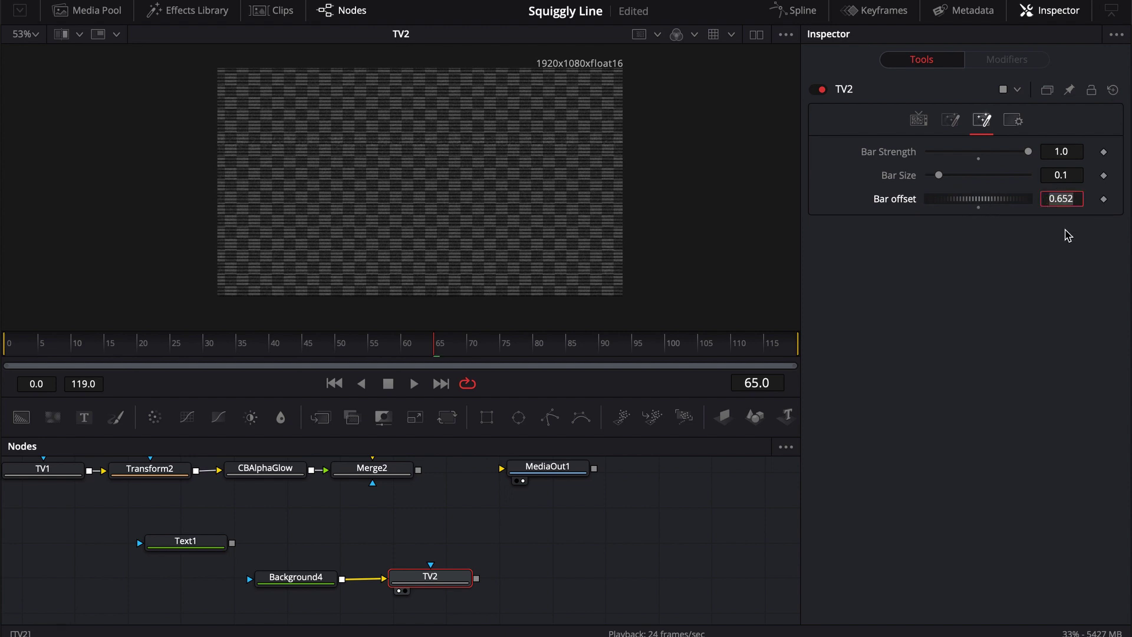
{"action": "type", "text": "="}
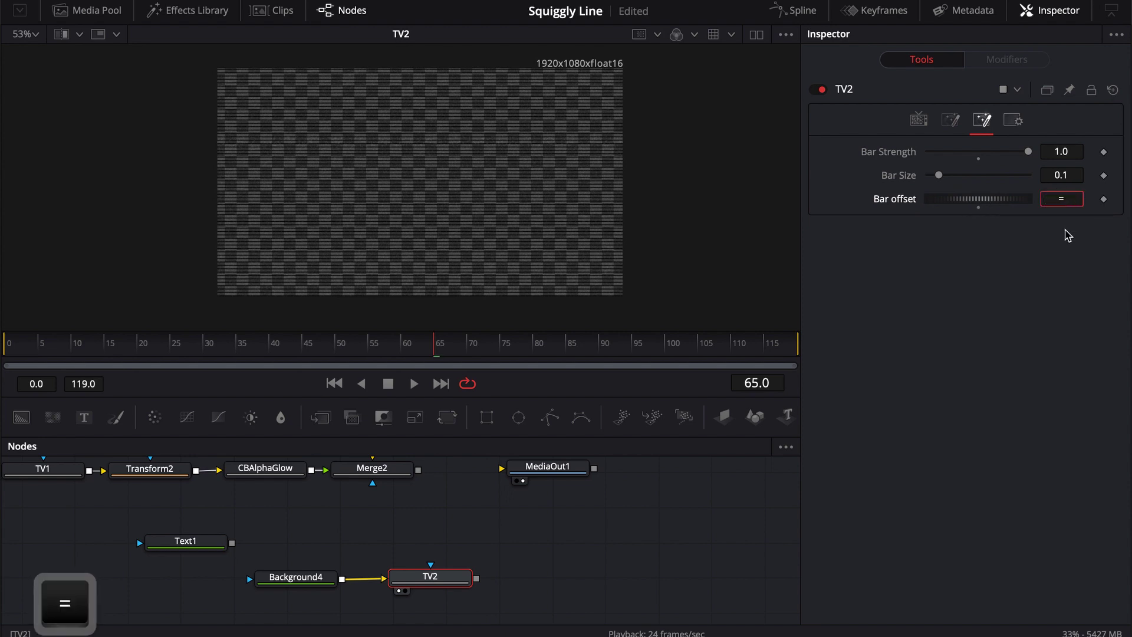
{"action": "key", "text": "Return"}
{"action": "left_click", "coordinate": [1019, 223]}
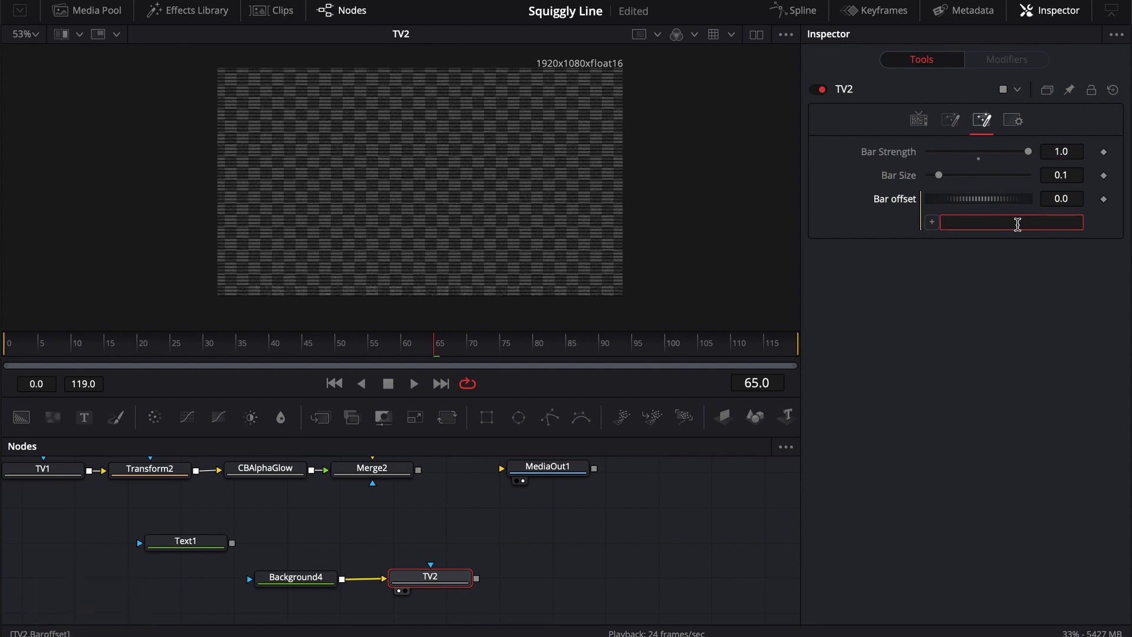
{"action": "type", "text": "time*"}
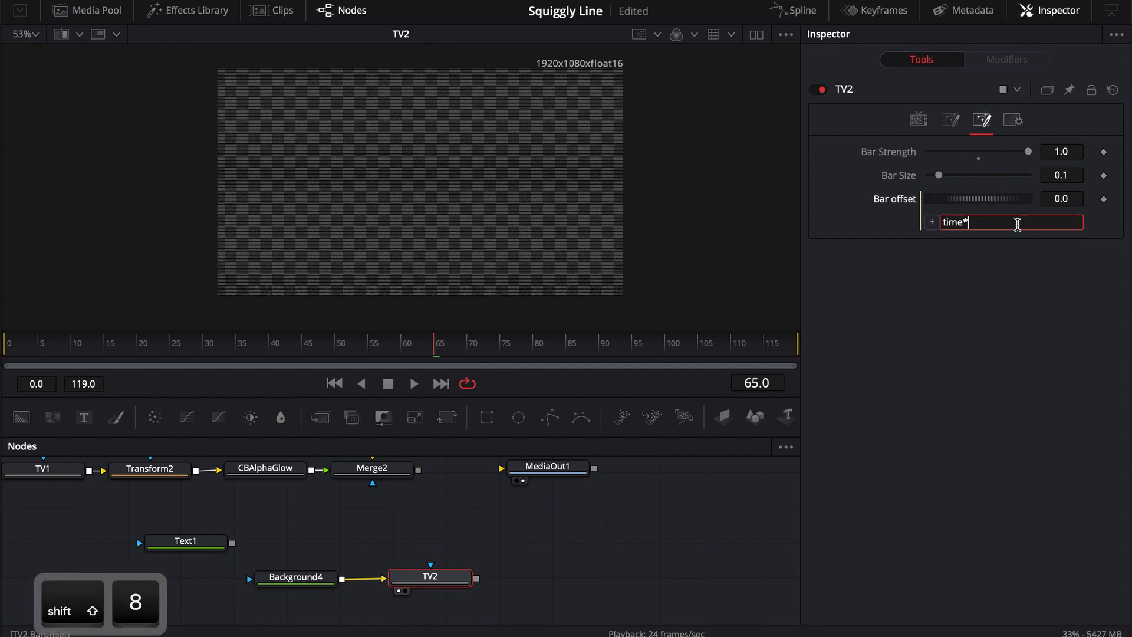
{"action": "type", "text": ".05"}
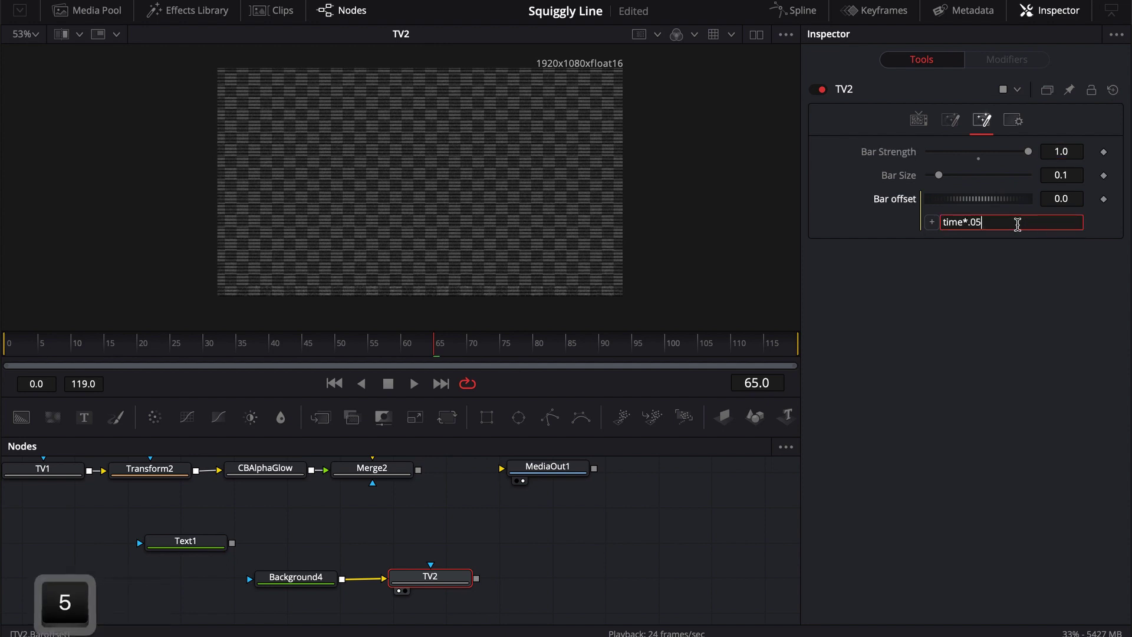
{"action": "key", "text": "Return"}
{"action": "key", "text": "space"}
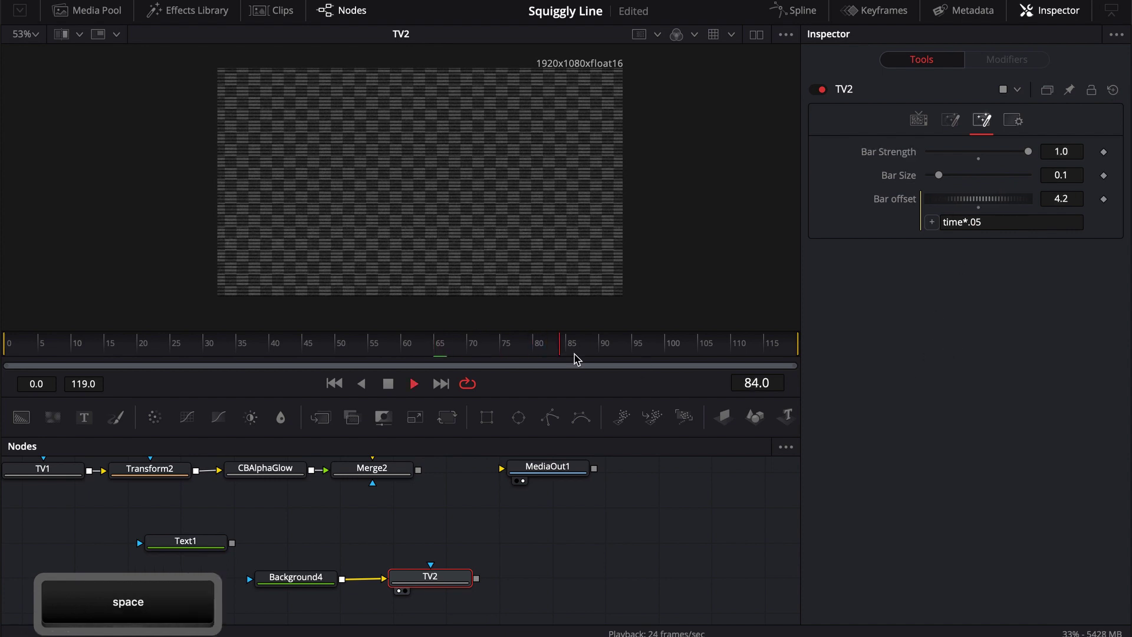
{"action": "key", "text": "space"}
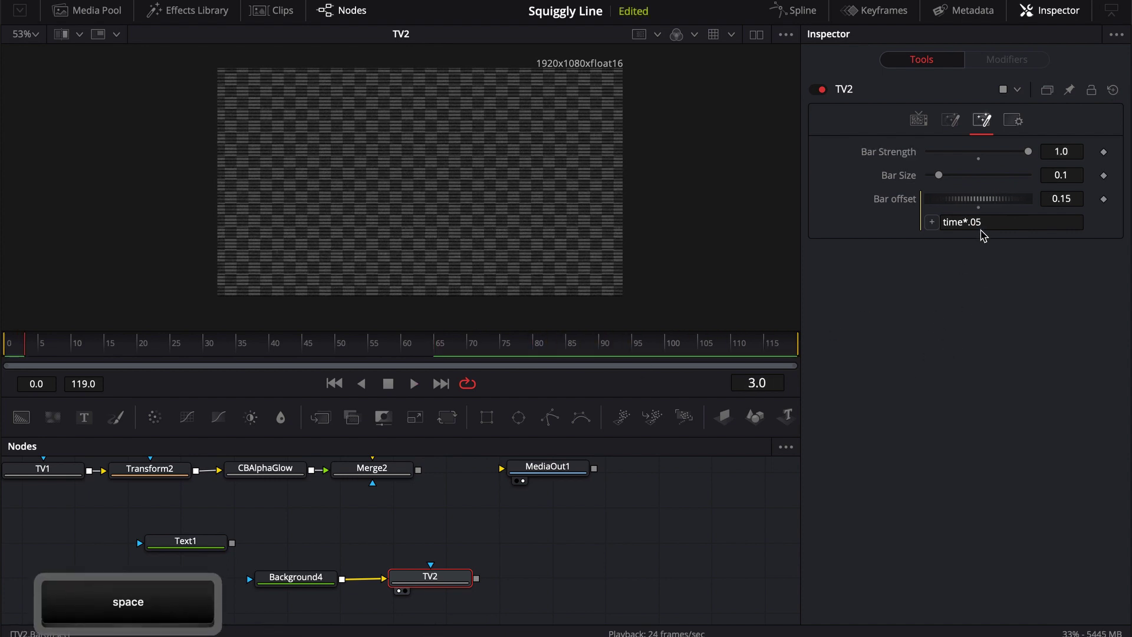
Step: Try a slower Bar offset on TV2 with the expression time*.005 and preview it
{"action": "left_click", "coordinate": [976, 225]}
{"action": "type", "text": "0"}
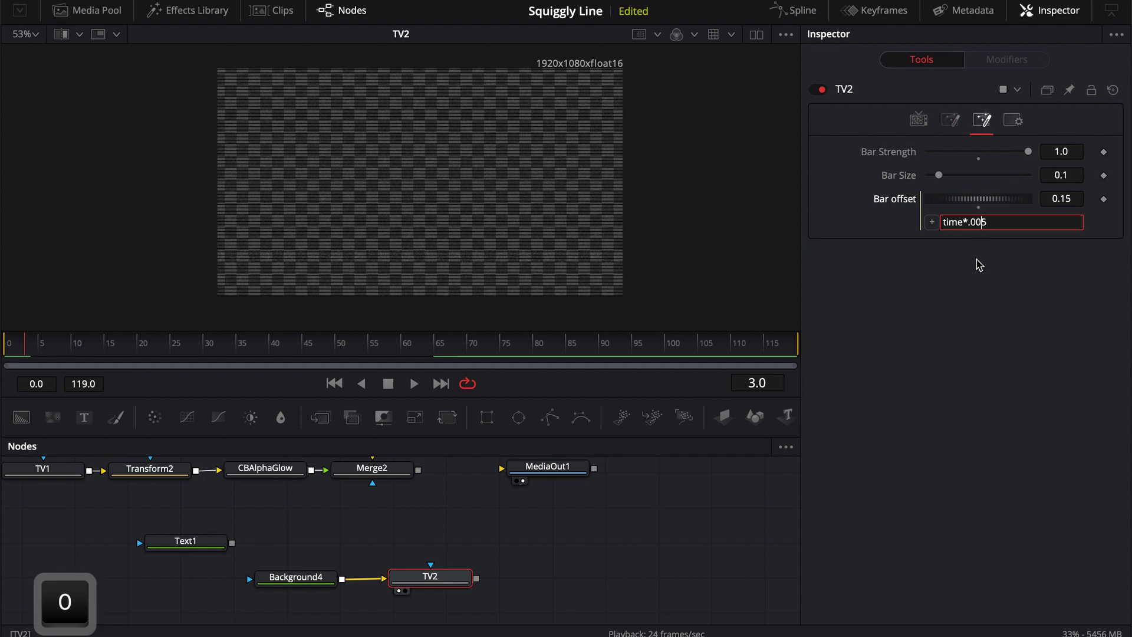
{"action": "left_click", "coordinate": [943, 353]}
{"action": "key", "text": "space"}
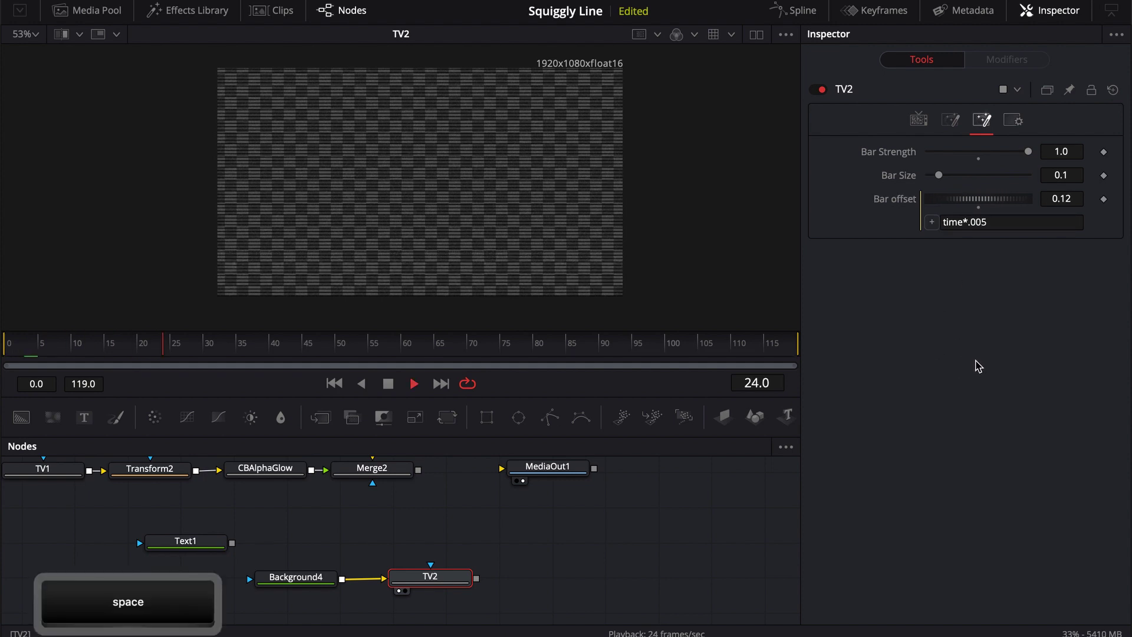
{"action": "key", "text": "space"}
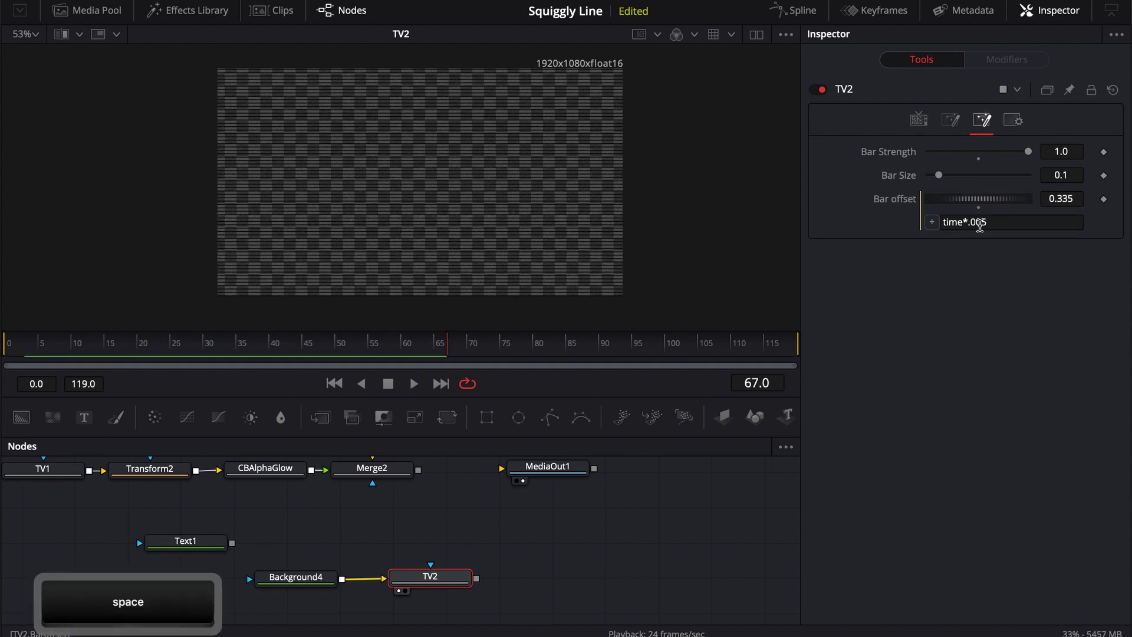
Step: Change TV2's Bar offset expression to time*.01 and preview the bar movement
{"action": "left_click", "coordinate": [981, 222]}
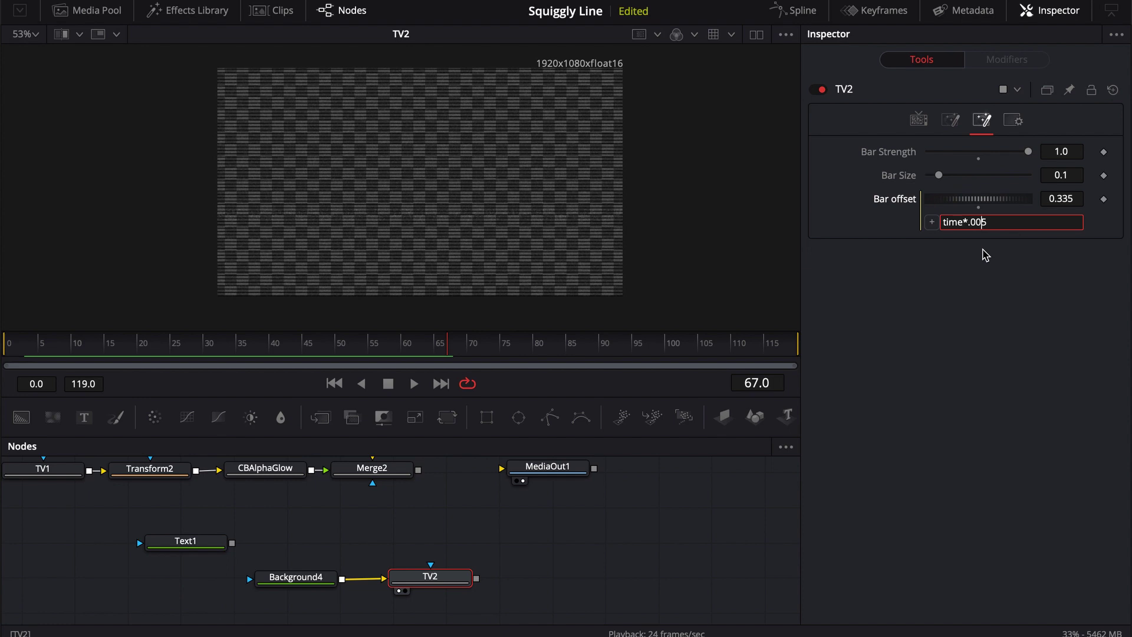
{"action": "key", "text": "BackSpace"}
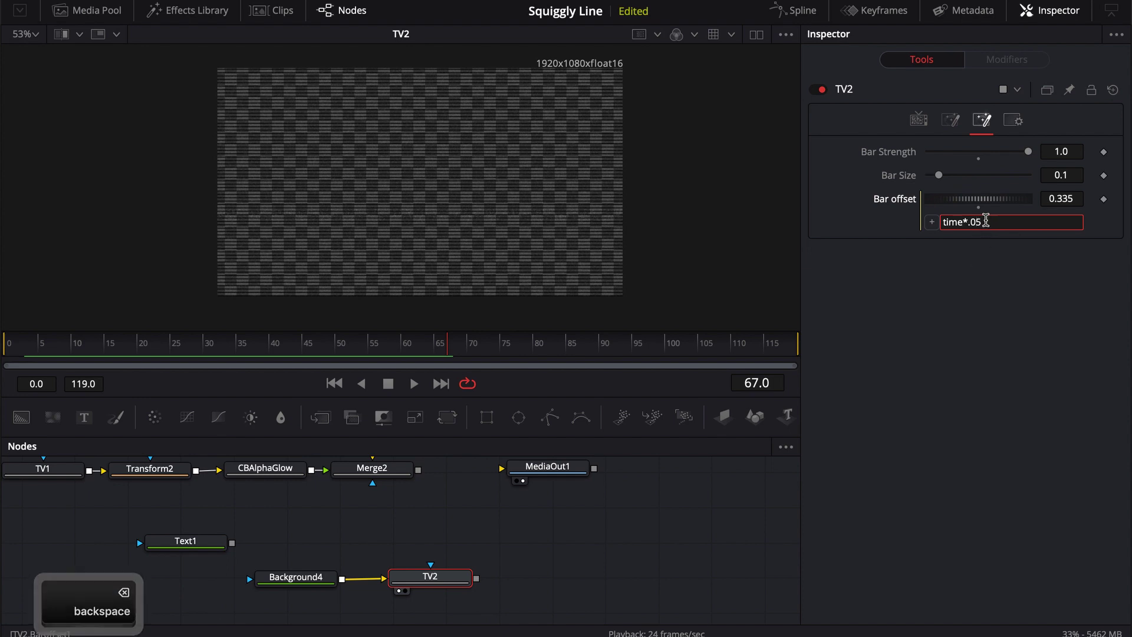
{"action": "type", "text": "1"}
{"action": "left_click", "coordinate": [973, 311]}
{"action": "key", "text": "space"}
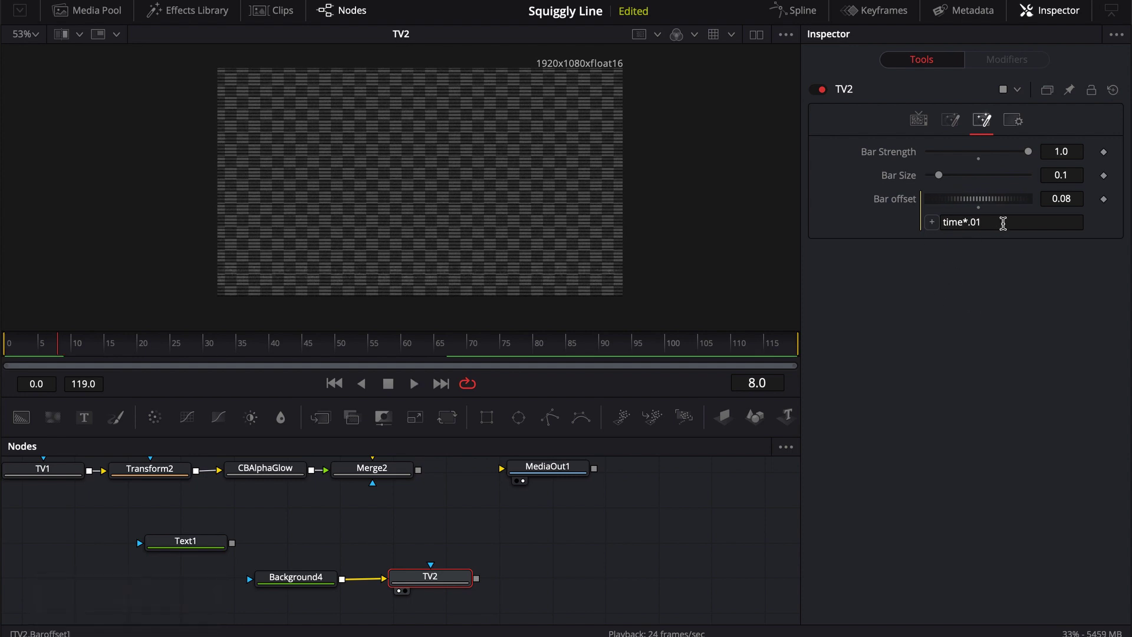
Step: Move TV2 closer to Background4 and place Text1 just below MediaOut1, leaving free space around both
{"action": "left_click_drag", "start_coordinate": [439, 578], "coordinate": [424, 578]}
{"action": "left_click", "coordinate": [525, 577]}
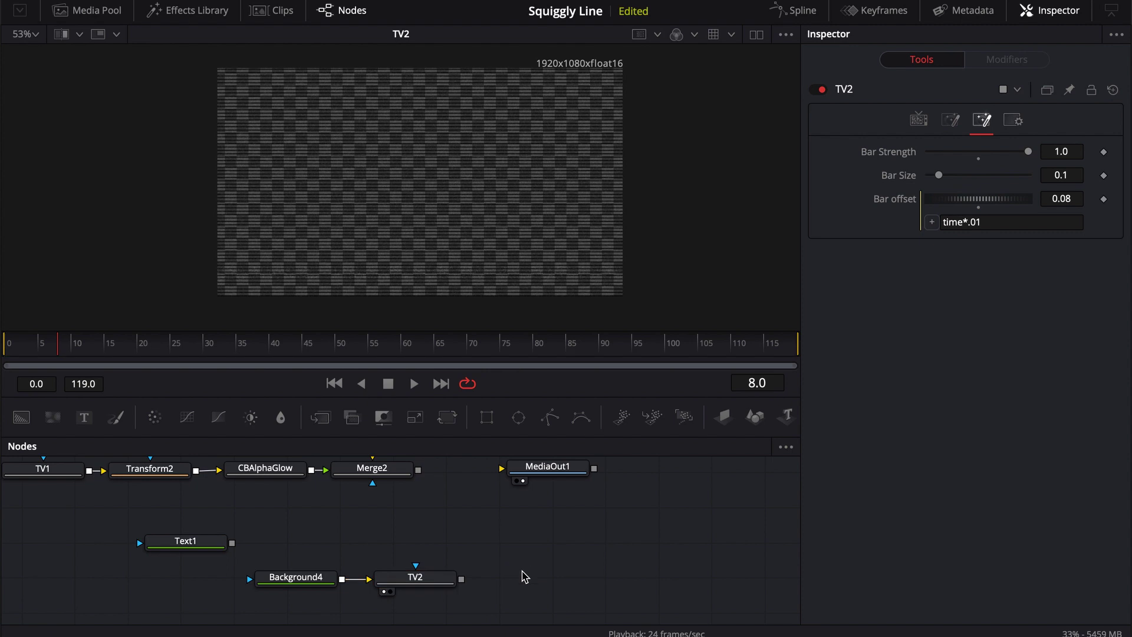
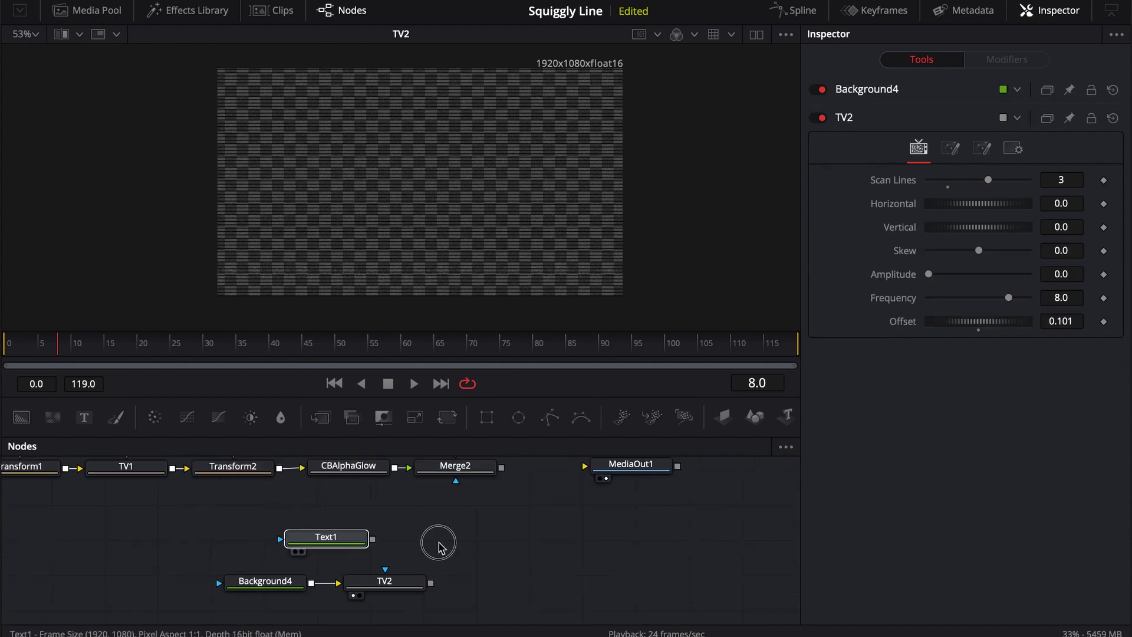
{"action": "left_click_drag", "start_coordinate": [440, 546], "coordinate": [586, 540]}
{"action": "left_click_drag", "start_coordinate": [714, 541], "coordinate": [692, 531]}
{"action": "left_click", "coordinate": [501, 546]}
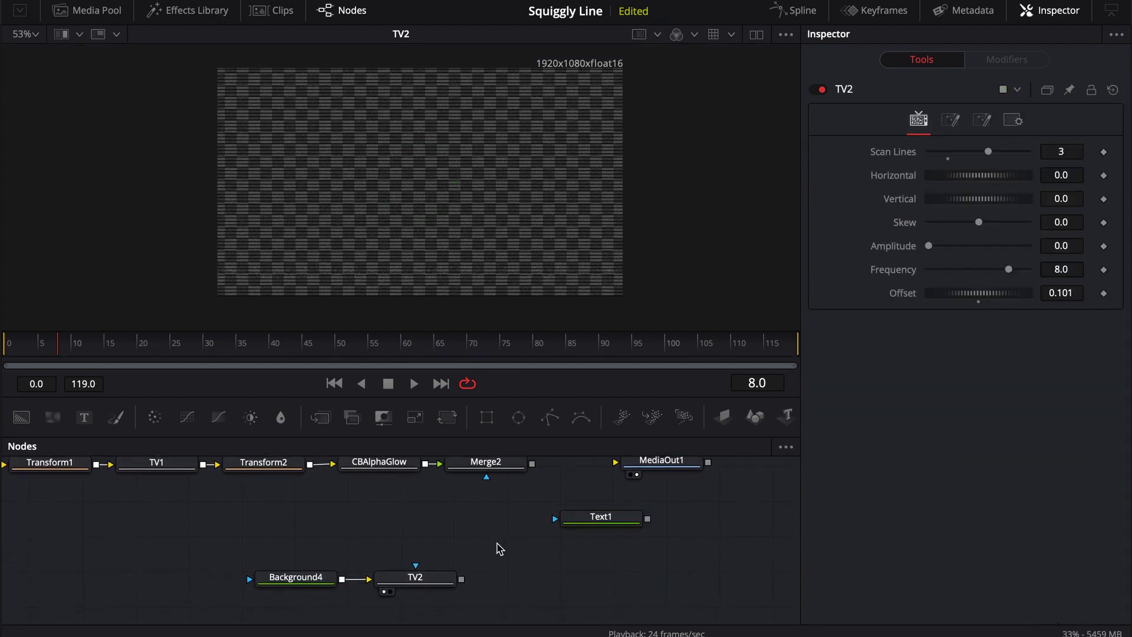
Step: Add a Background node near TV2, merge TV2's output over it, and preview the merged bars
{"action": "left_click", "coordinate": [21, 417]}
{"action": "left_click_drag", "start_coordinate": [488, 541], "coordinate": [440, 524]}
{"action": "left_click_drag", "start_coordinate": [461, 580], "coordinate": [482, 528]}
{"action": "key", "text": "1"}
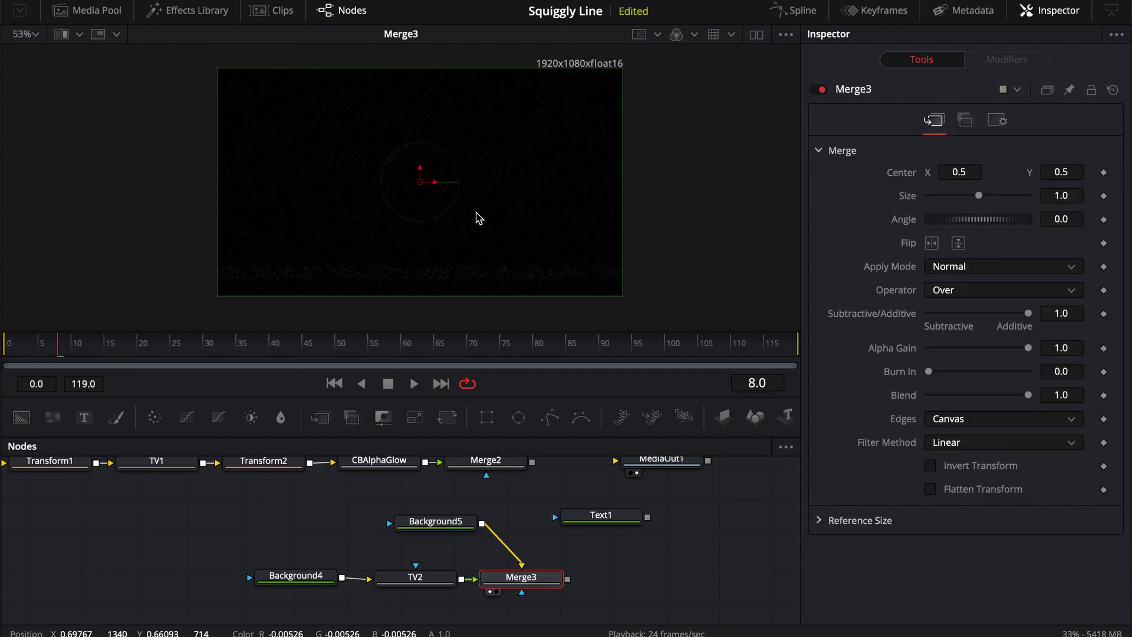
{"action": "key", "text": "space"}
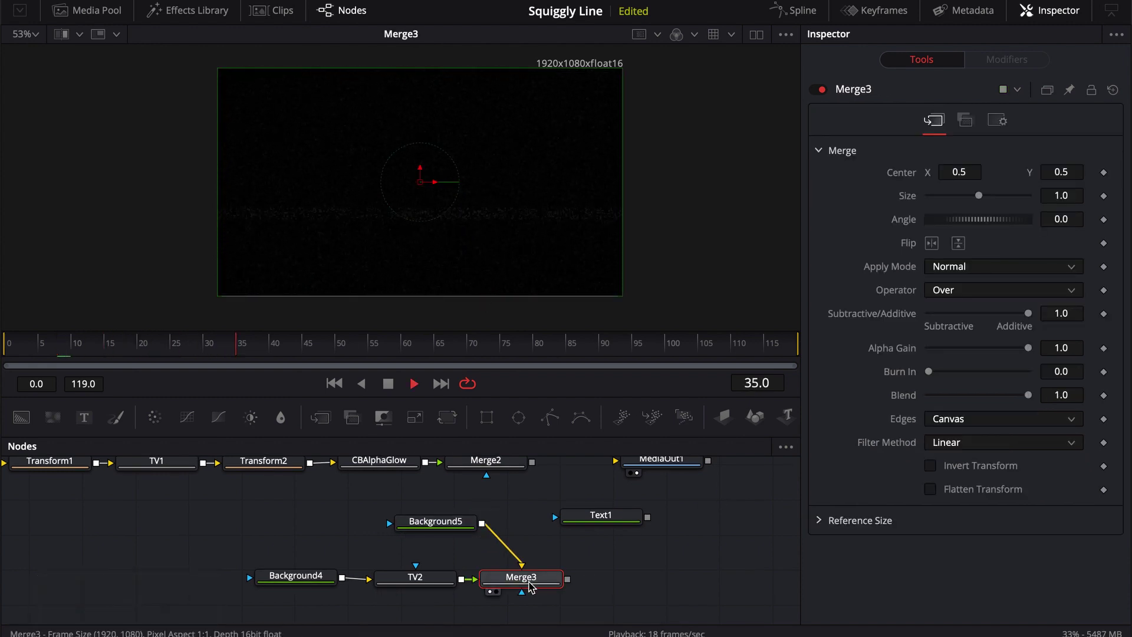
{"action": "key", "text": "space"}
Step: Move Background5 to the far side of Merge3, and shift Text1 and MediaOut1 to free space after Merge2
{"action": "left_click_drag", "start_coordinate": [479, 542], "coordinate": [687, 593]}
{"action": "left_click", "coordinate": [597, 600]}
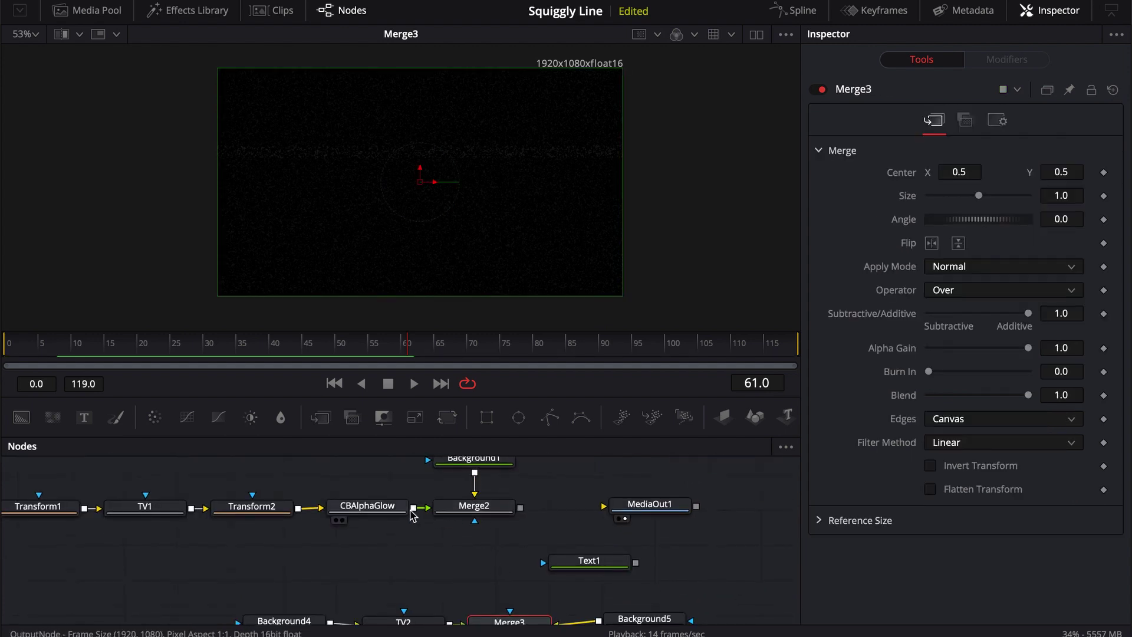
{"action": "left_click_drag", "start_coordinate": [582, 568], "coordinate": [682, 568]}
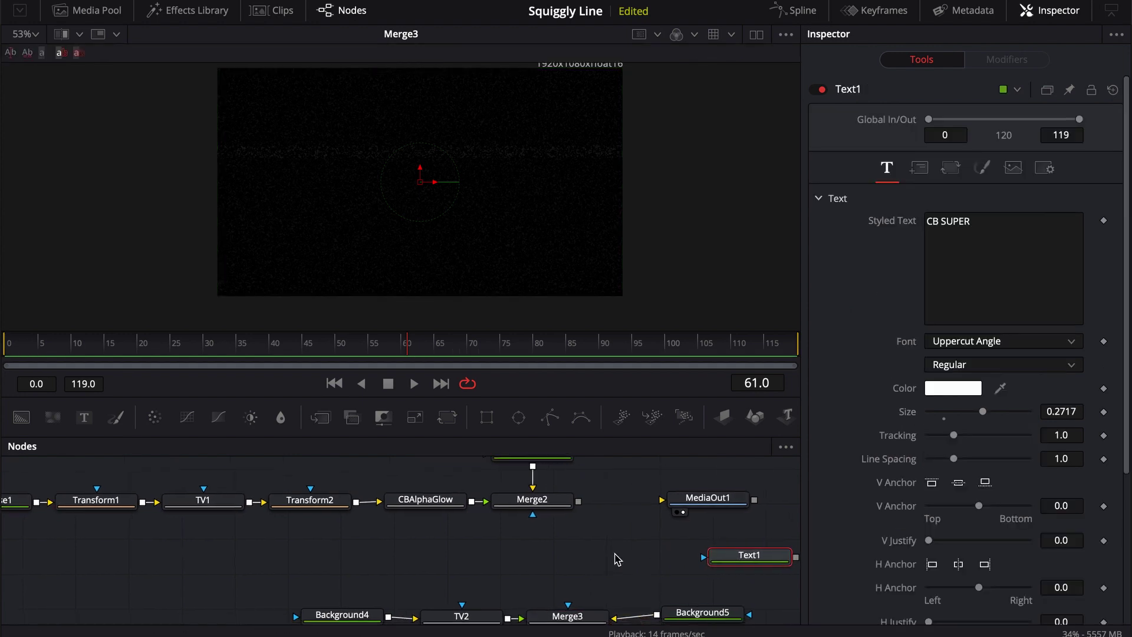
{"action": "left_click_drag", "start_coordinate": [693, 501], "coordinate": [755, 502]}
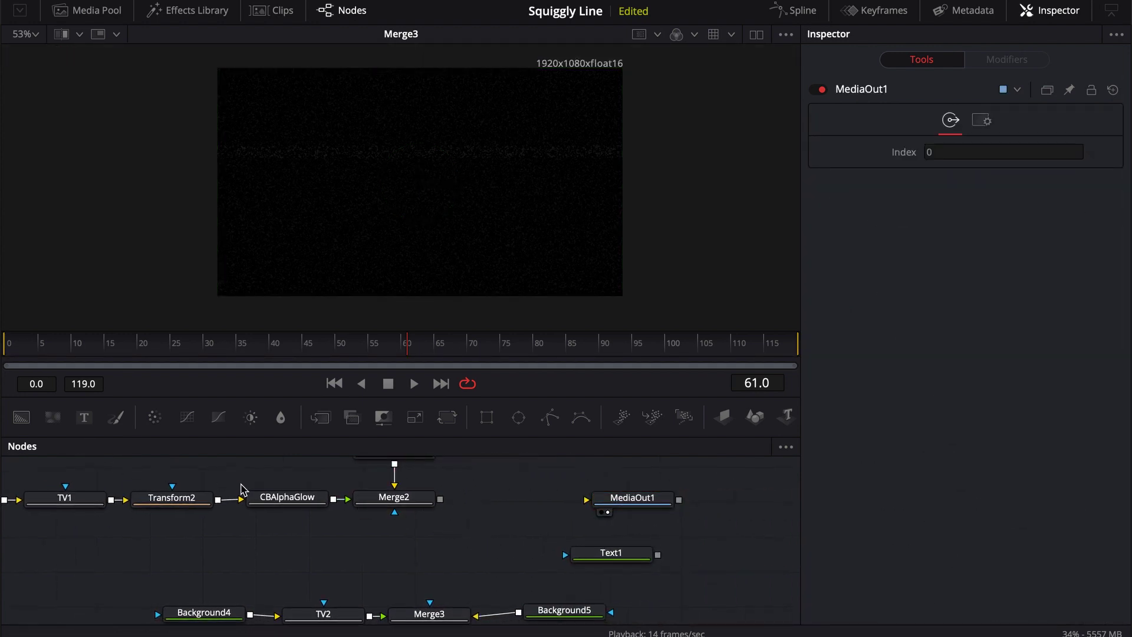
Step: Add a Merge node between Merge2 and MediaOut1 using operator In, with Merge3 as its background and Merge2 as its foreground
{"action": "left_click_drag", "start_coordinate": [324, 424], "coordinate": [508, 506]}
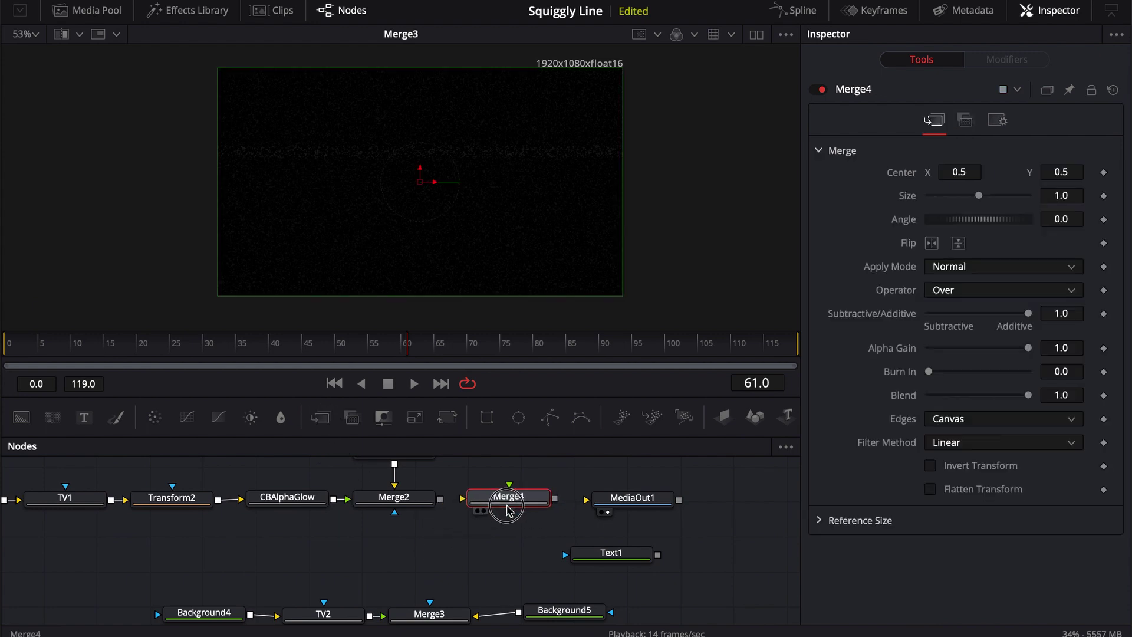
{"action": "left_click_drag", "start_coordinate": [384, 614], "coordinate": [469, 490]}
{"action": "left_click_drag", "start_coordinate": [480, 536], "coordinate": [458, 560]}
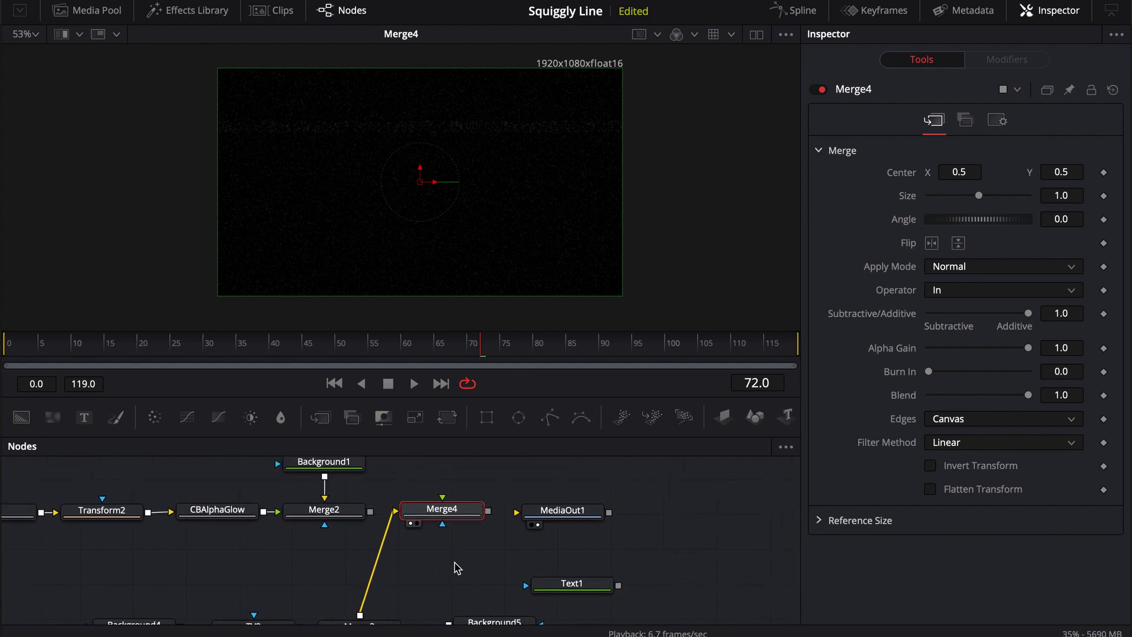
{"action": "left_click_drag", "start_coordinate": [64, 528], "coordinate": [175, 569]}
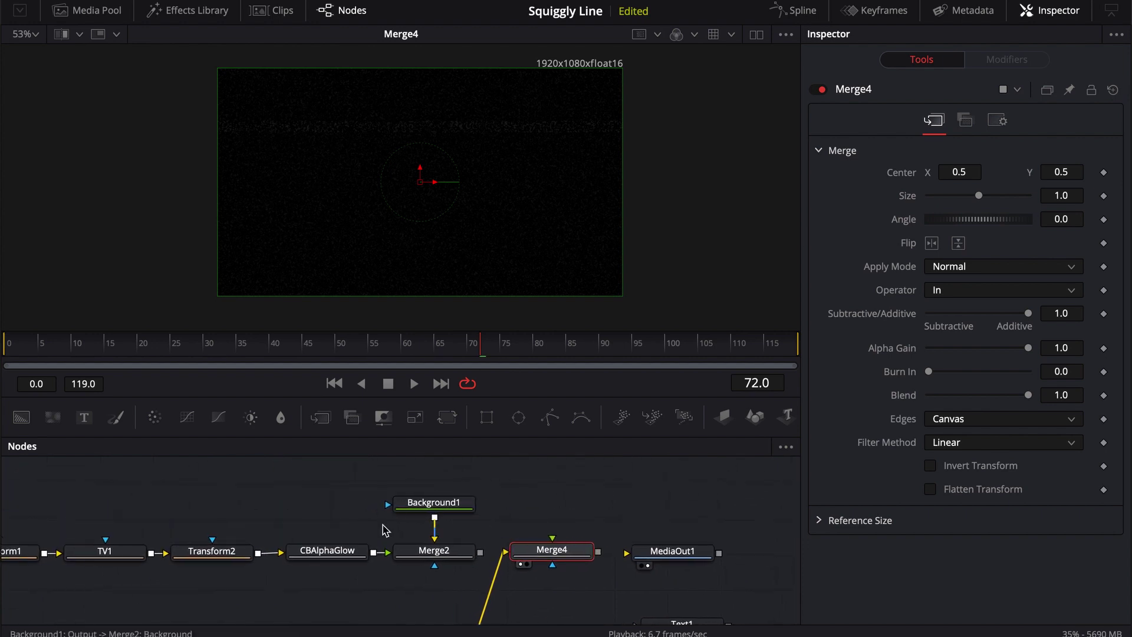
{"action": "left_click_drag", "start_coordinate": [534, 504], "coordinate": [329, 491]}
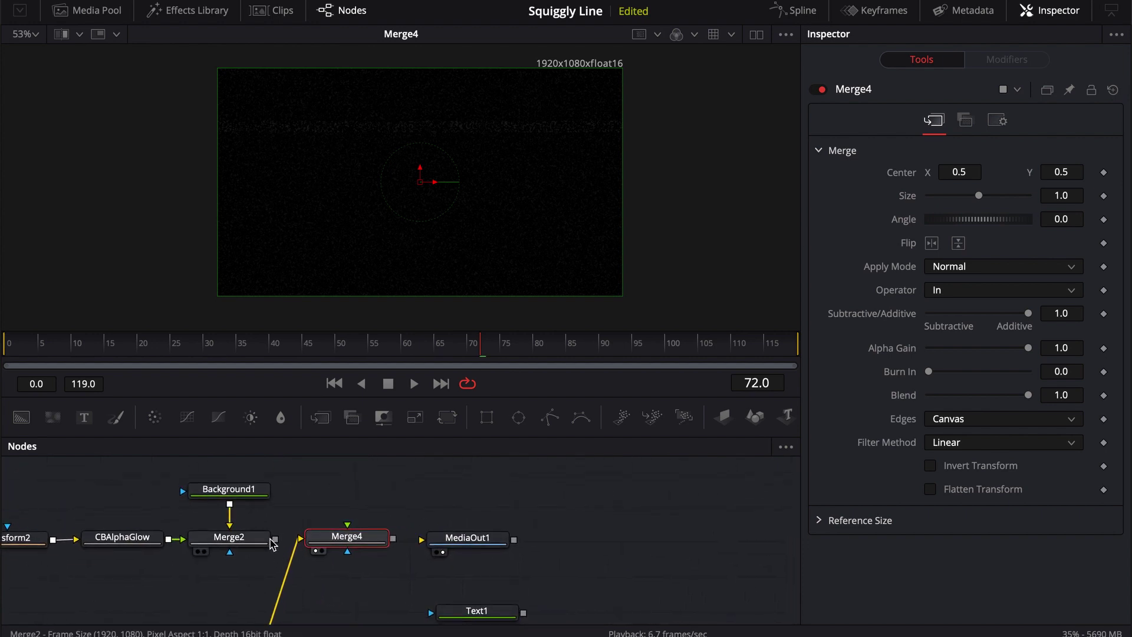
{"action": "left_click_drag", "start_coordinate": [275, 543], "coordinate": [329, 543]}
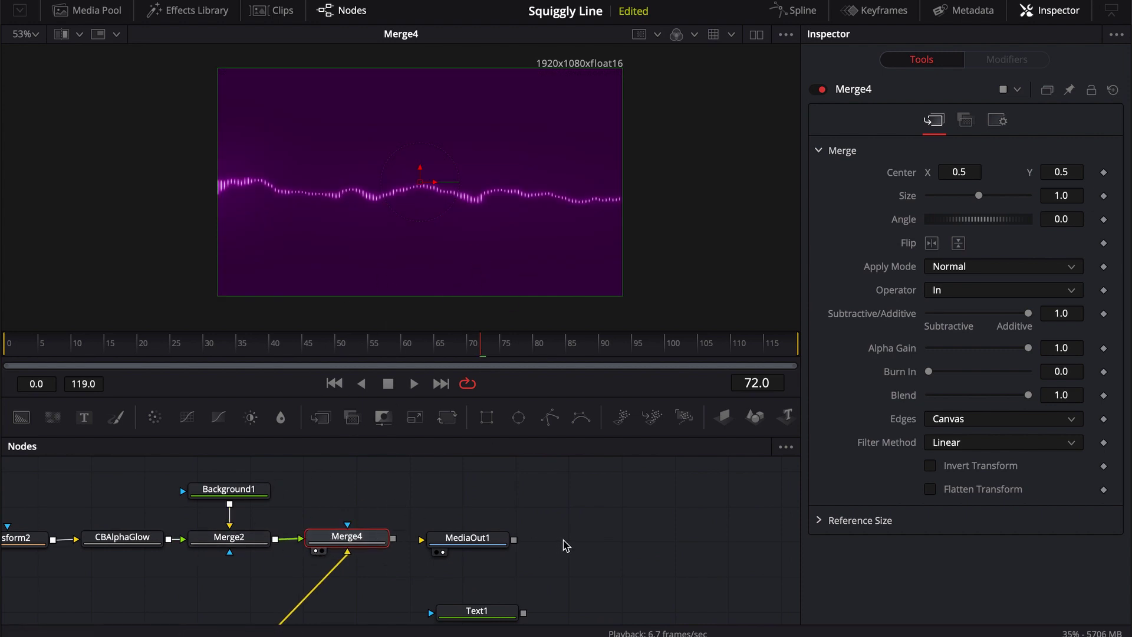
Step: Connect Text1 to Merge4's mask input and set Merge4's Operator to Over
{"action": "scroll", "coordinate": [547, 542], "scroll_direction": "down", "scroll_amount": 3}
{"action": "left_click_drag", "start_coordinate": [489, 569], "coordinate": [351, 497]}
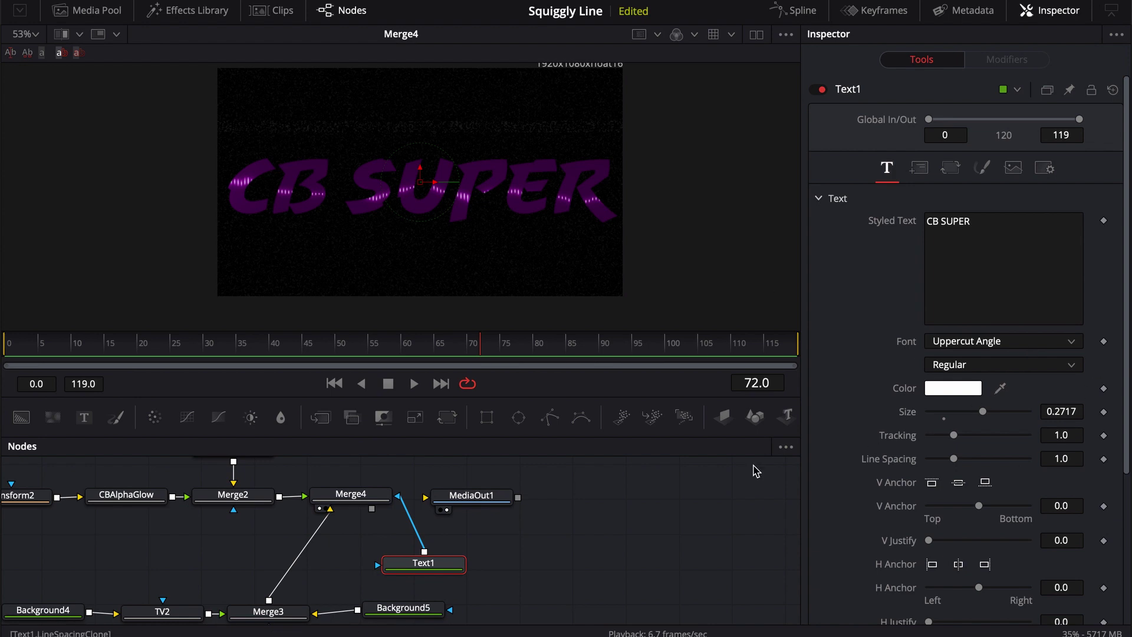
{"action": "left_click", "coordinate": [366, 500]}
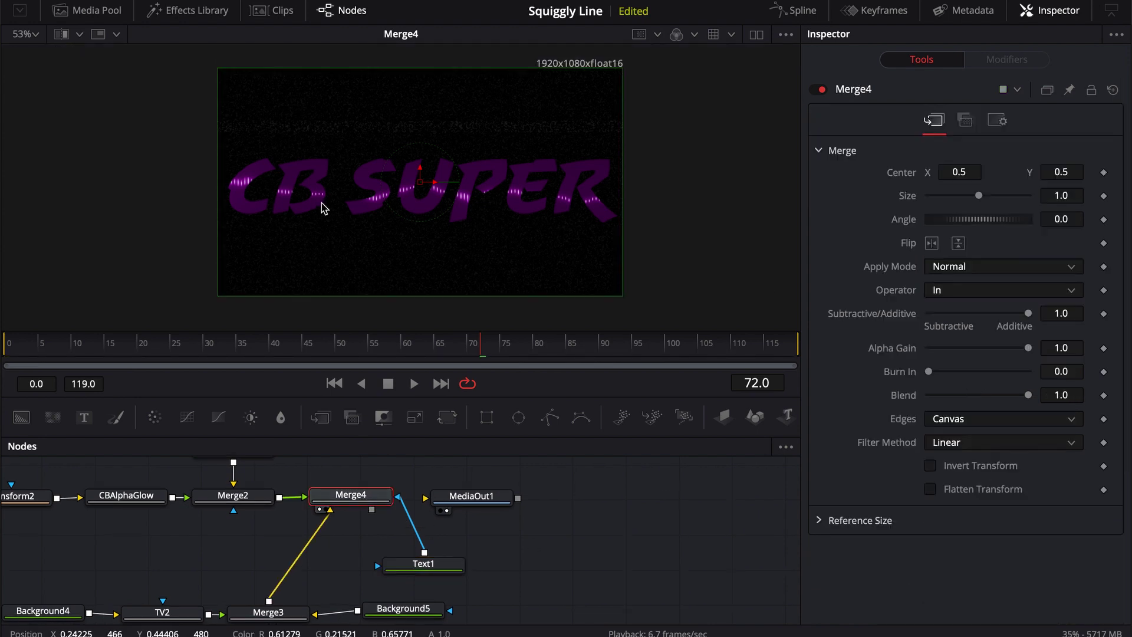
{"action": "left_click", "coordinate": [940, 291]}
{"action": "left_click", "coordinate": [942, 304]}
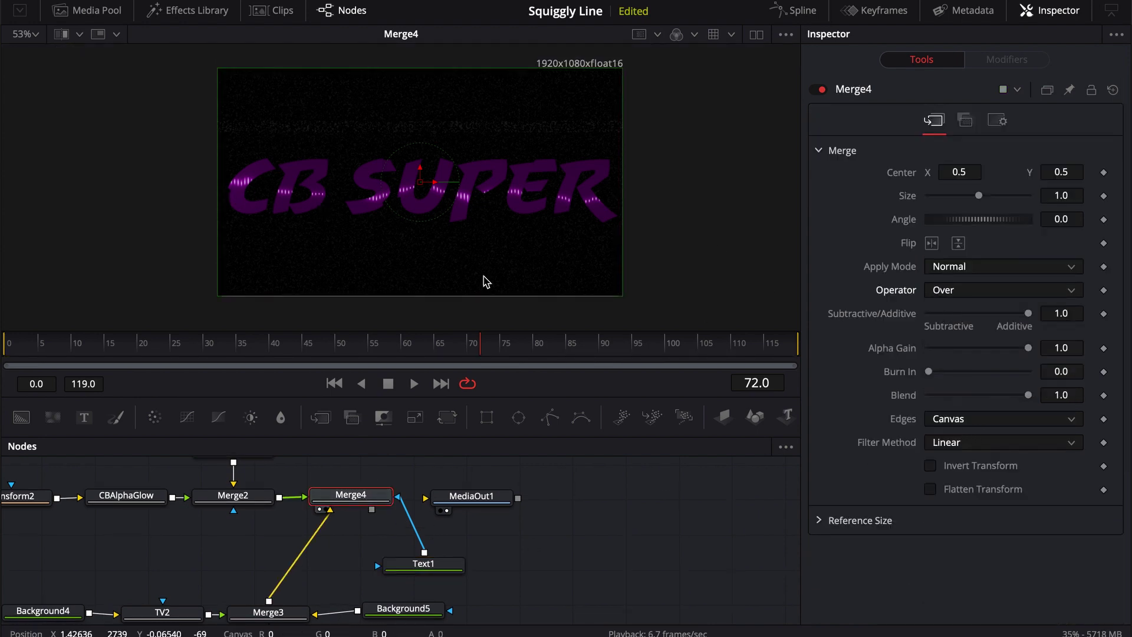
Step: Place Text1 directly beneath Merge4 and set Merge4's Operator to In, leaving its Apply Mode at Normal
{"action": "left_click_drag", "start_coordinate": [425, 564], "coordinate": [373, 570]}
{"action": "left_click", "coordinate": [378, 503]}
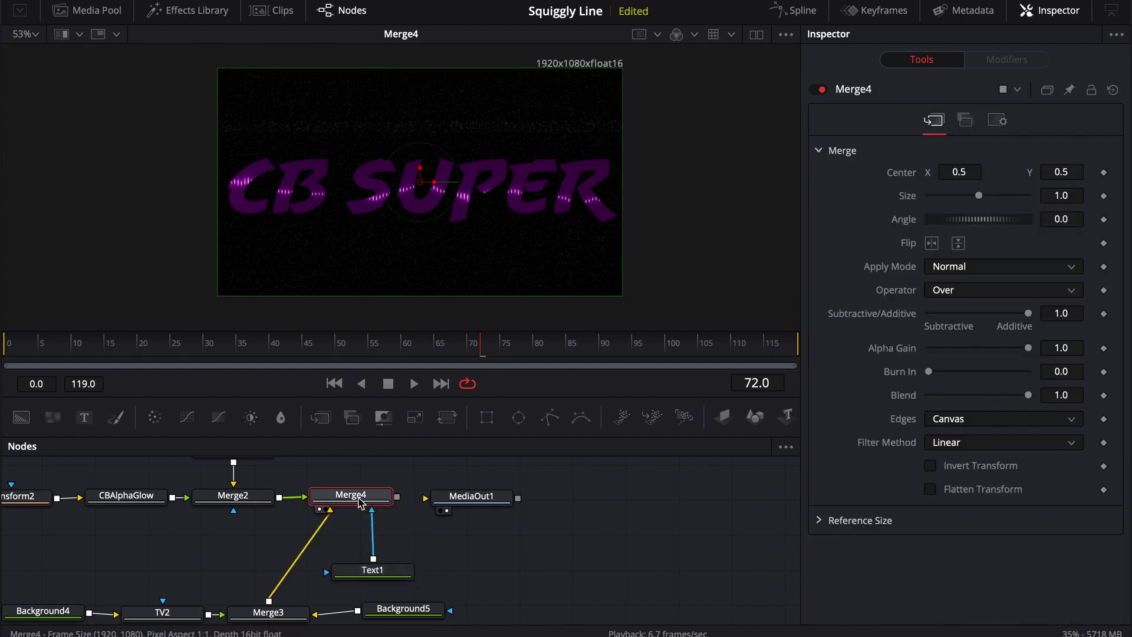
{"action": "left_click", "coordinate": [970, 268]}
{"action": "left_click", "coordinate": [967, 269]}
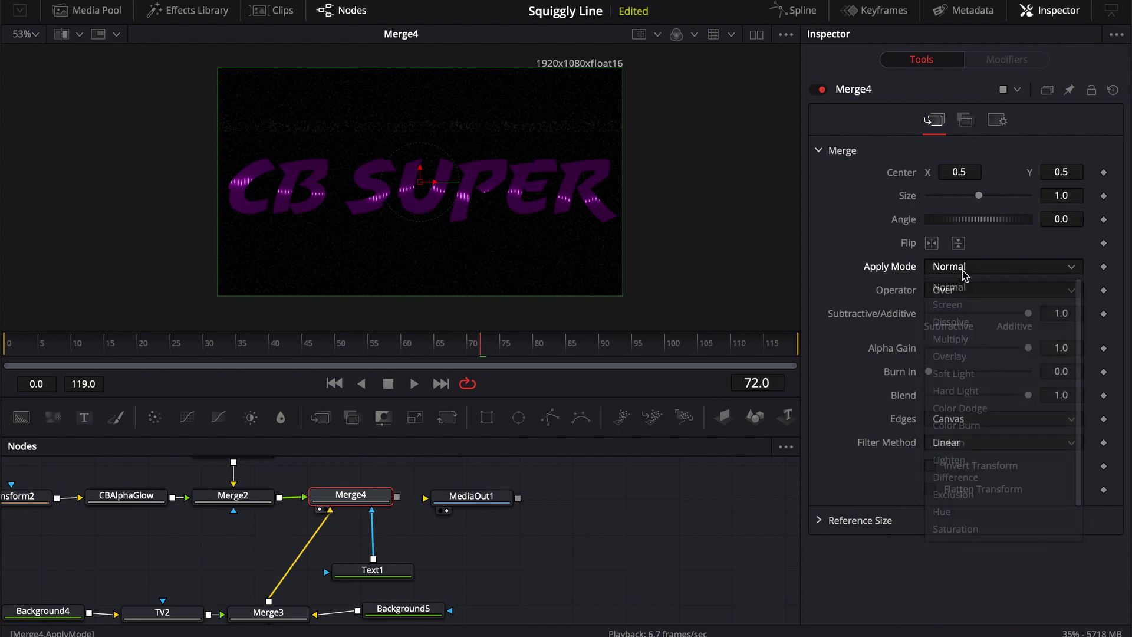
{"action": "left_click", "coordinate": [943, 290]}
{"action": "left_click", "coordinate": [945, 328]}
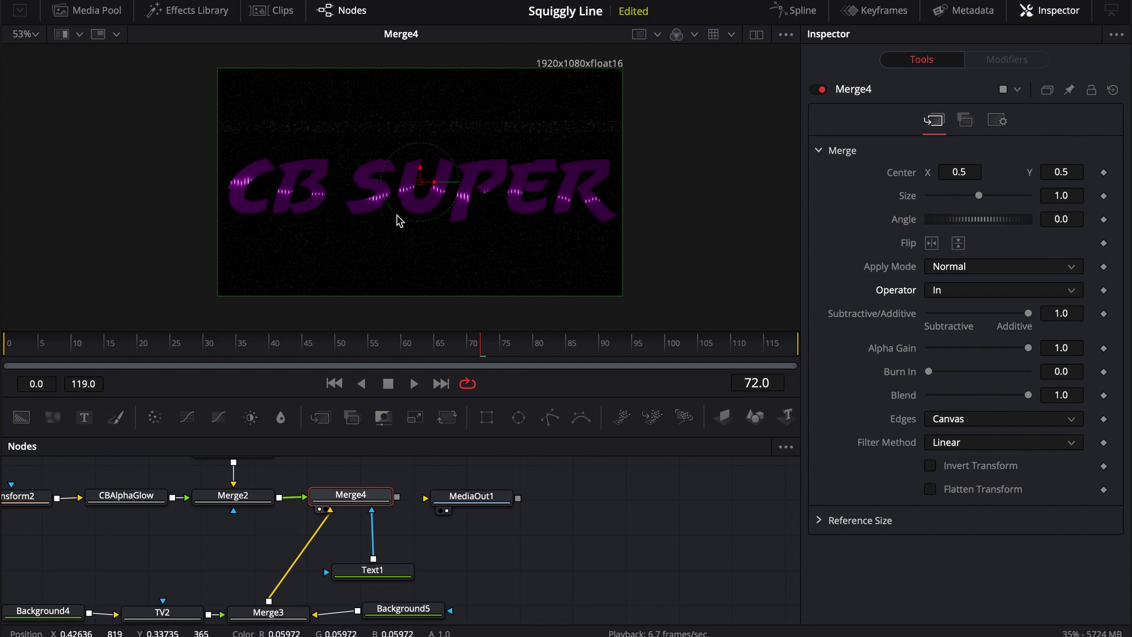
Step: Play back the squiggly line masked by the text, and connect Merge4 to MediaOut1
{"action": "left_click_drag", "start_coordinate": [471, 496], "coordinate": [522, 495]}
{"action": "key", "text": "space"}
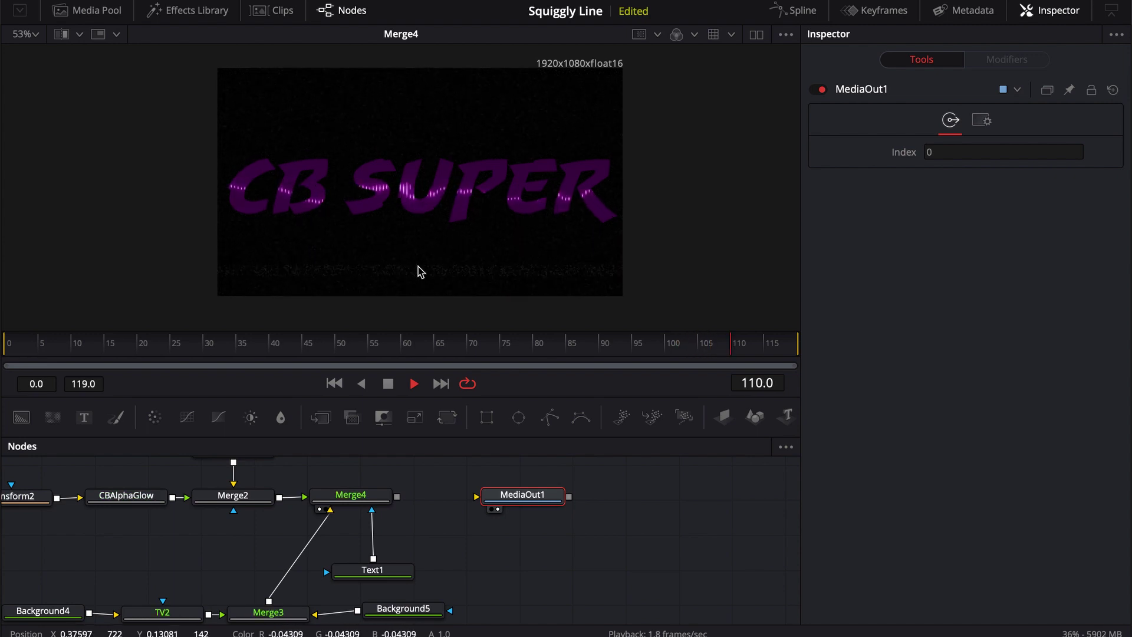
{"action": "key", "text": "space"}
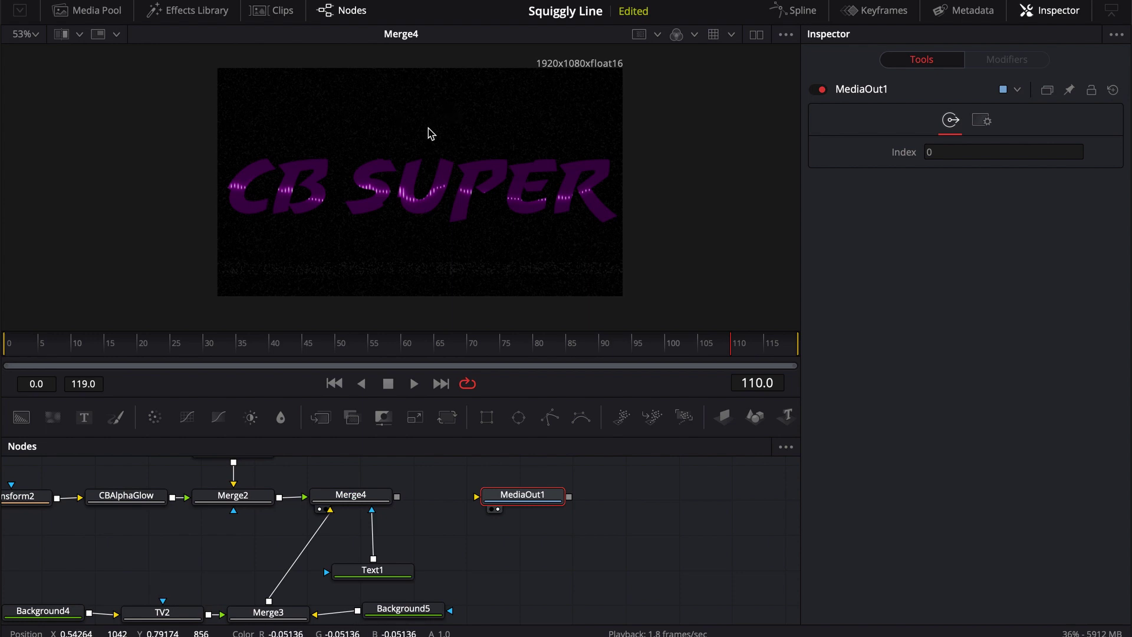
{"action": "left_click_drag", "start_coordinate": [397, 496], "coordinate": [522, 496]}
{"action": "left_click_drag", "start_coordinate": [130, 533], "coordinate": [279, 533]}
{"action": "scroll", "coordinate": [279, 533], "scroll_direction": "left", "scroll_amount": 8}
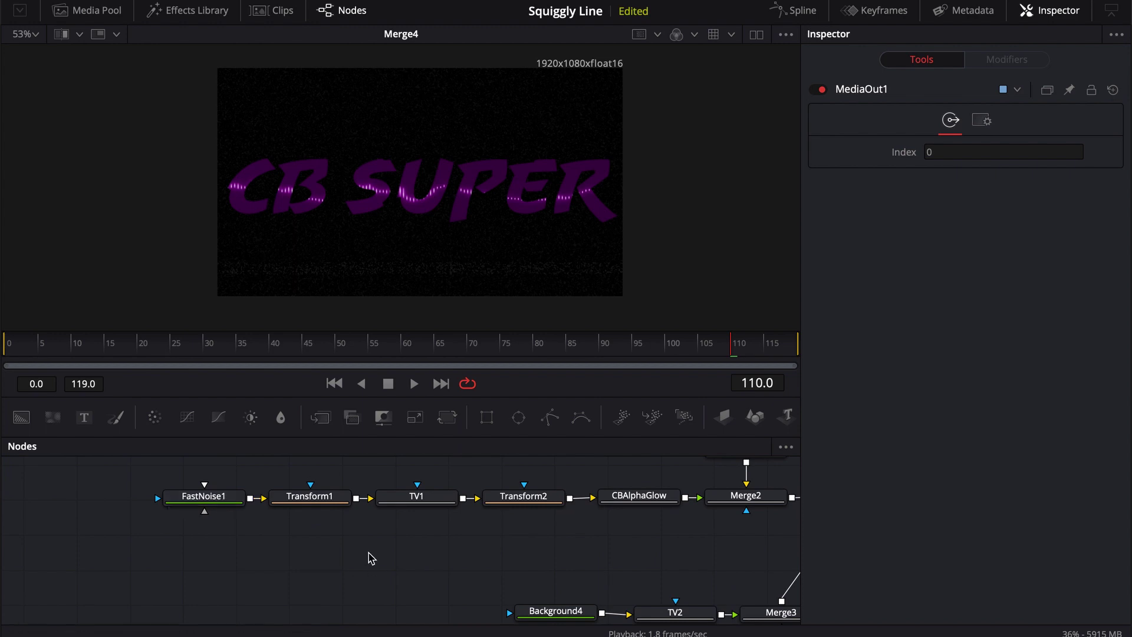
{"action": "scroll", "coordinate": [353, 560], "scroll_direction": "right", "scroll_amount": 3}
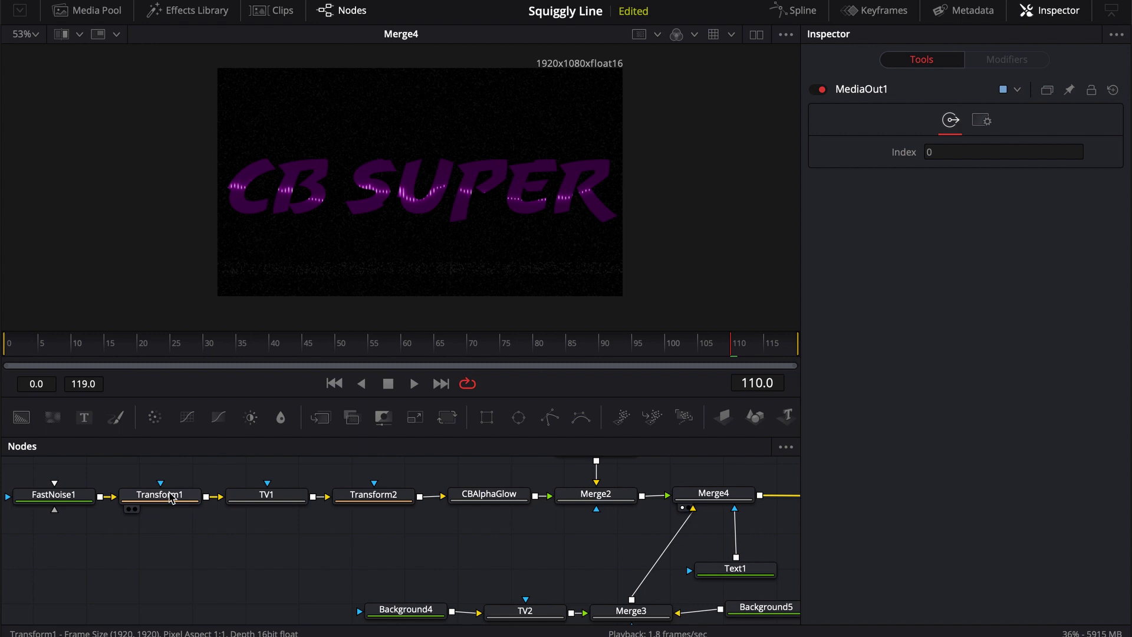
{"action": "scroll", "coordinate": [431, 530], "scroll_direction": "right", "scroll_amount": 3}
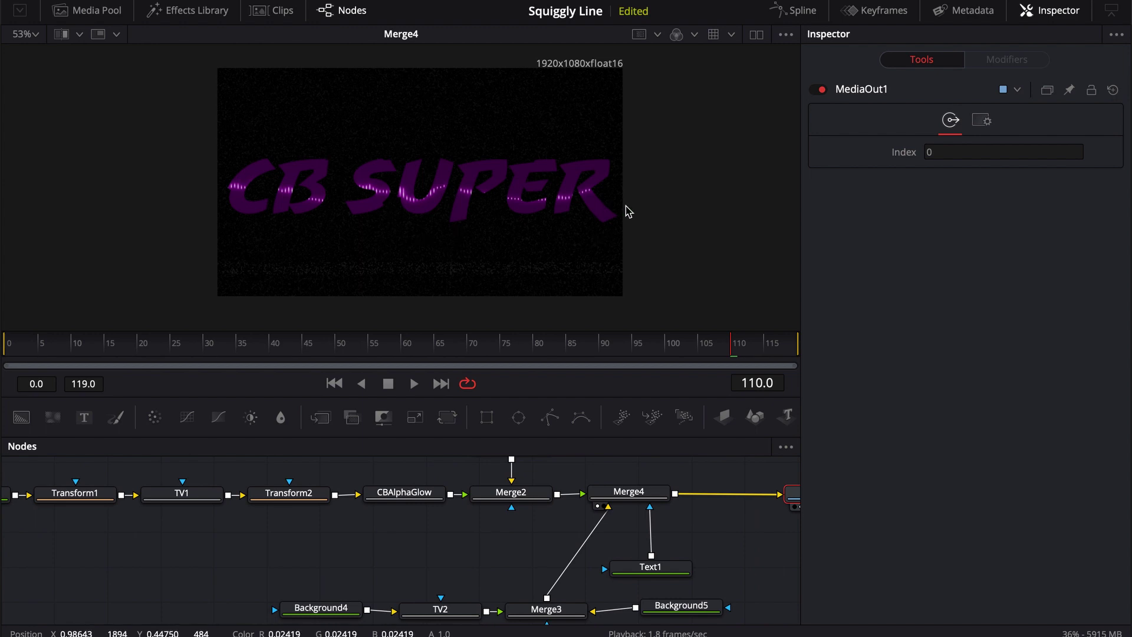
Step: Space out the node layout by shifting Merge3, Background5 and Text1 slightly toward MediaOut1
{"action": "left_click_drag", "start_coordinate": [445, 556], "coordinate": [305, 551]}
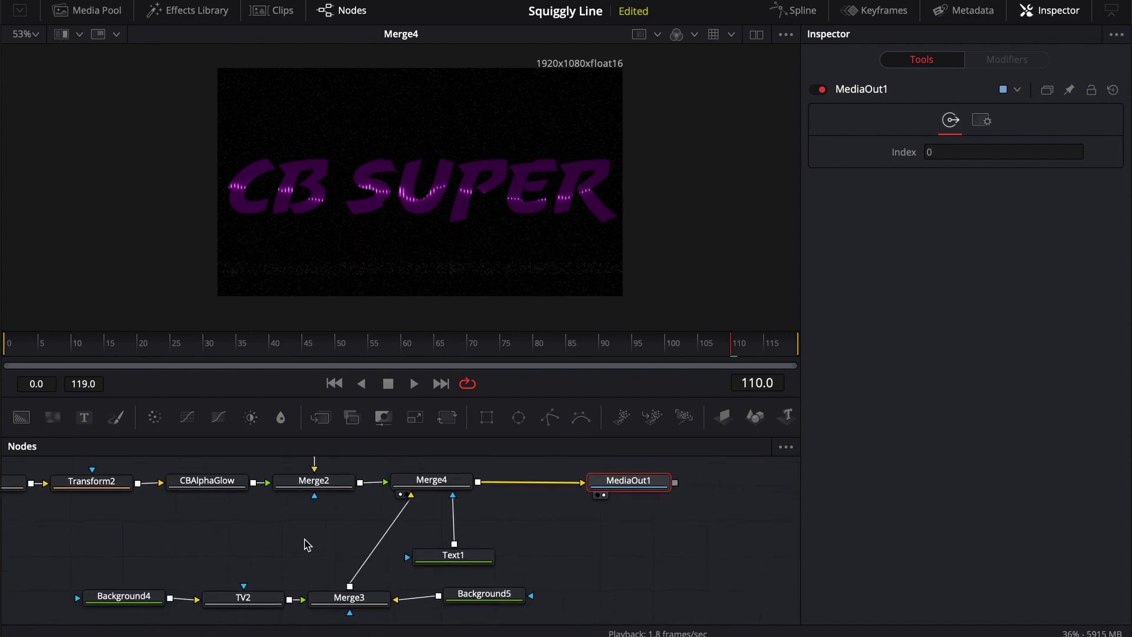
{"action": "left_click_drag", "start_coordinate": [347, 598], "coordinate": [372, 598]}
{"action": "scroll", "coordinate": [219, 575], "scroll_direction": "down", "scroll_amount": 1}
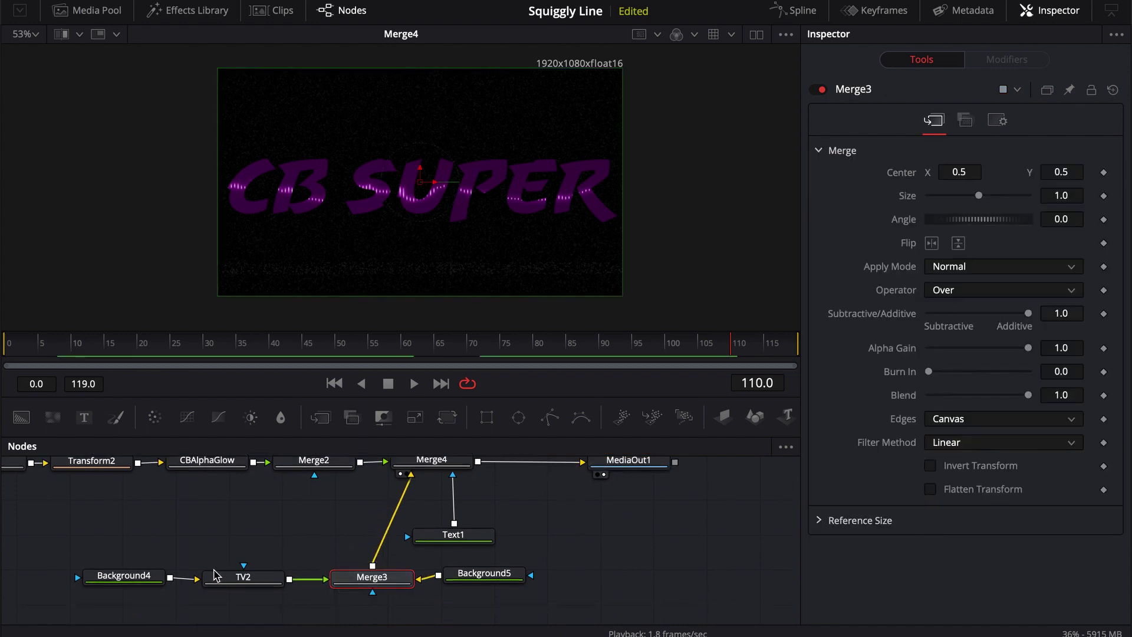
{"action": "scroll", "coordinate": [488, 589], "scroll_direction": "up", "scroll_amount": 1}
{"action": "left_click_drag", "start_coordinate": [487, 590], "coordinate": [497, 593]}
{"action": "scroll", "coordinate": [591, 546], "scroll_direction": "up", "scroll_amount": 2}
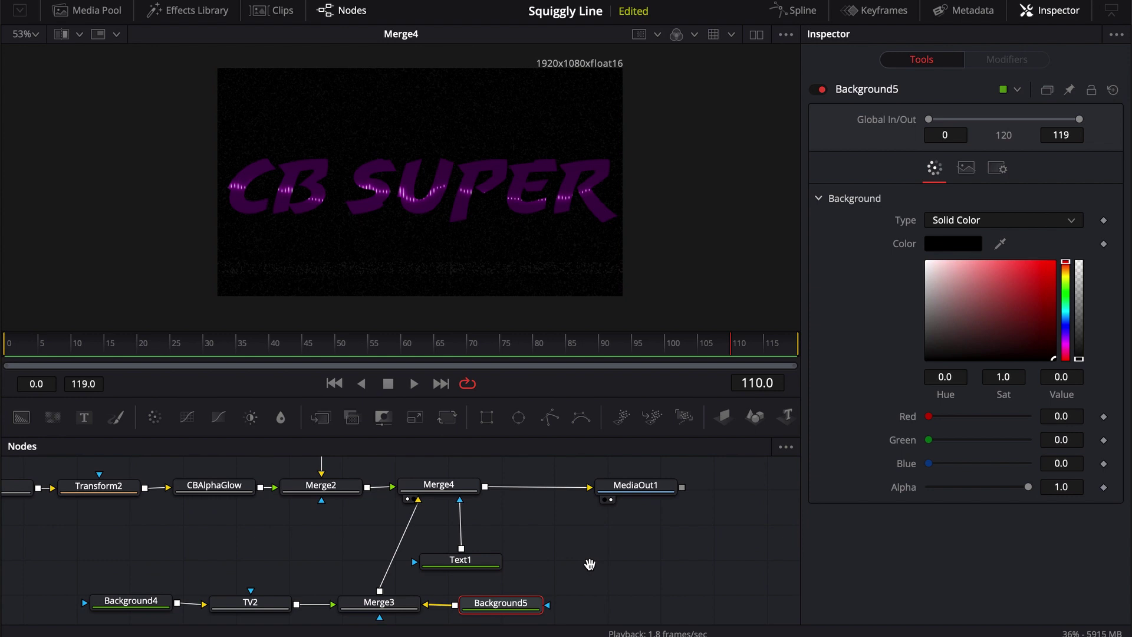
{"action": "scroll", "coordinate": [601, 611], "scroll_direction": "up", "scroll_amount": 4}
{"action": "left_click_drag", "start_coordinate": [461, 600], "coordinate": [505, 594]}
{"action": "scroll", "coordinate": [483, 548], "scroll_direction": "down", "scroll_amount": 1}
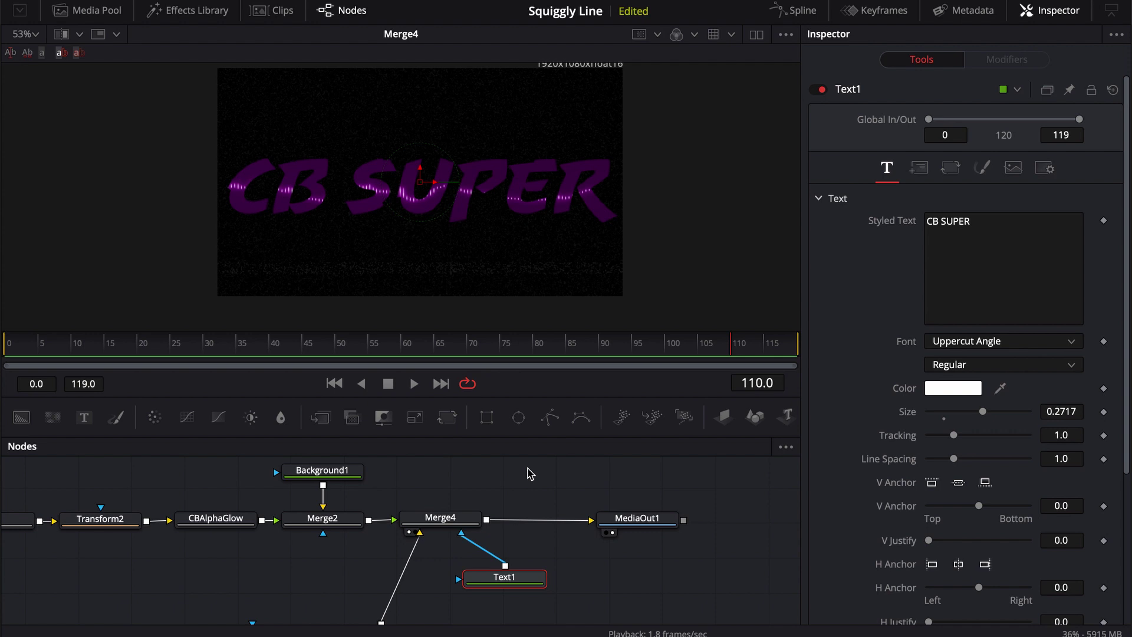
Step: Import the clip Classical Guitar - 5994.mp4 into the project media and add it as a node above TV2
{"action": "left_click_drag", "start_coordinate": [320, 560], "coordinate": [402, 507]}
{"action": "left_click", "coordinate": [91, 13]}
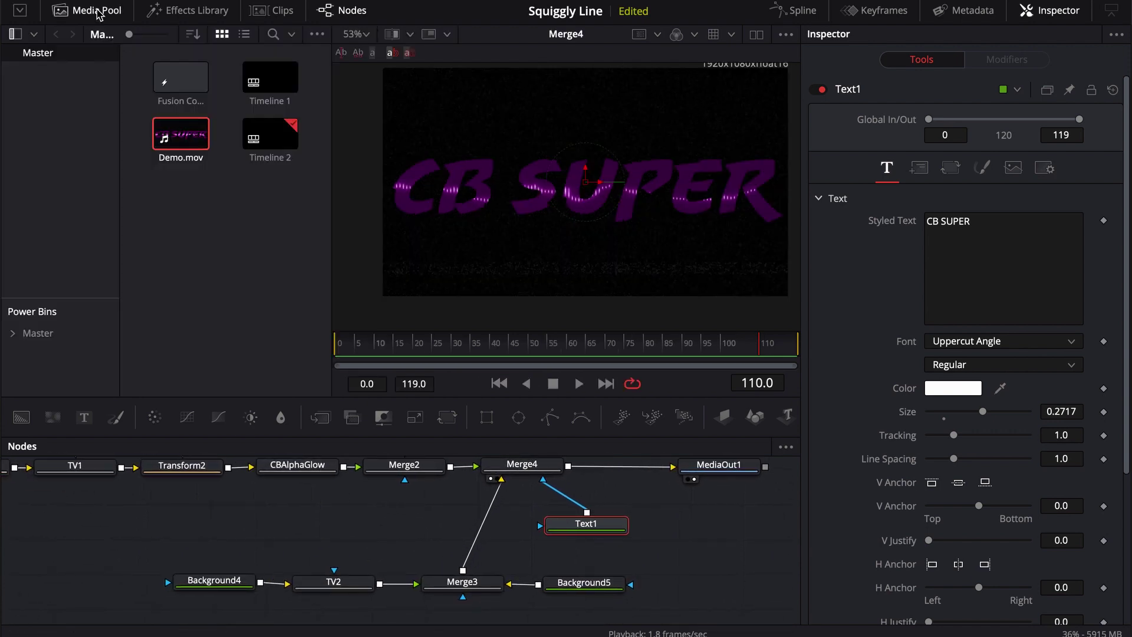
{"action": "right_click", "coordinate": [189, 218]}
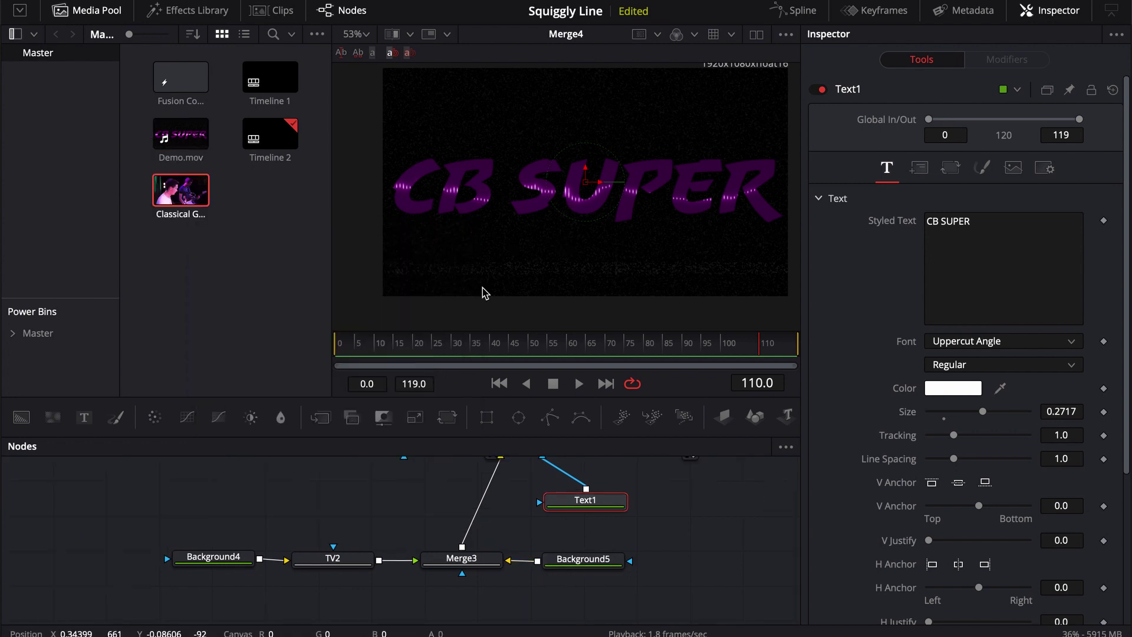
{"action": "left_click_drag", "start_coordinate": [197, 195], "coordinate": [290, 496]}
{"action": "left_click_drag", "start_coordinate": [372, 510], "coordinate": [468, 513]}
{"action": "key", "text": "1"}
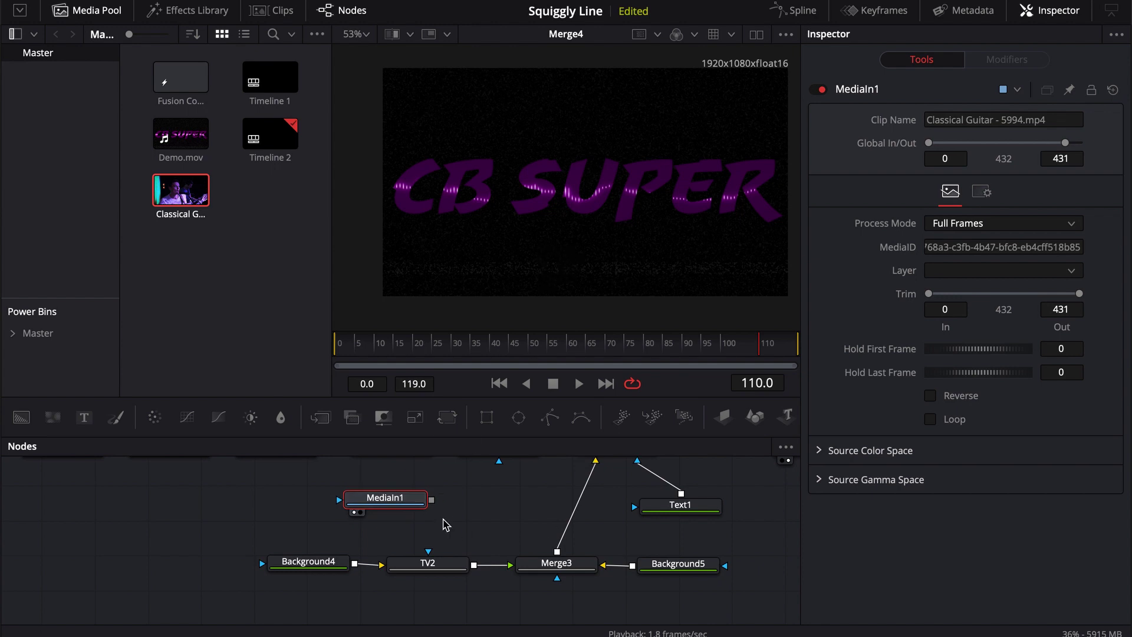
Step: Merge Merge3's output over MediaIn1 with a new Merge node and show it in the viewer
{"action": "scroll", "coordinate": [445, 525], "scroll_direction": "up", "scroll_amount": 2}
{"action": "left_click_drag", "start_coordinate": [435, 523], "coordinate": [562, 528]}
{"action": "key", "text": "1"}
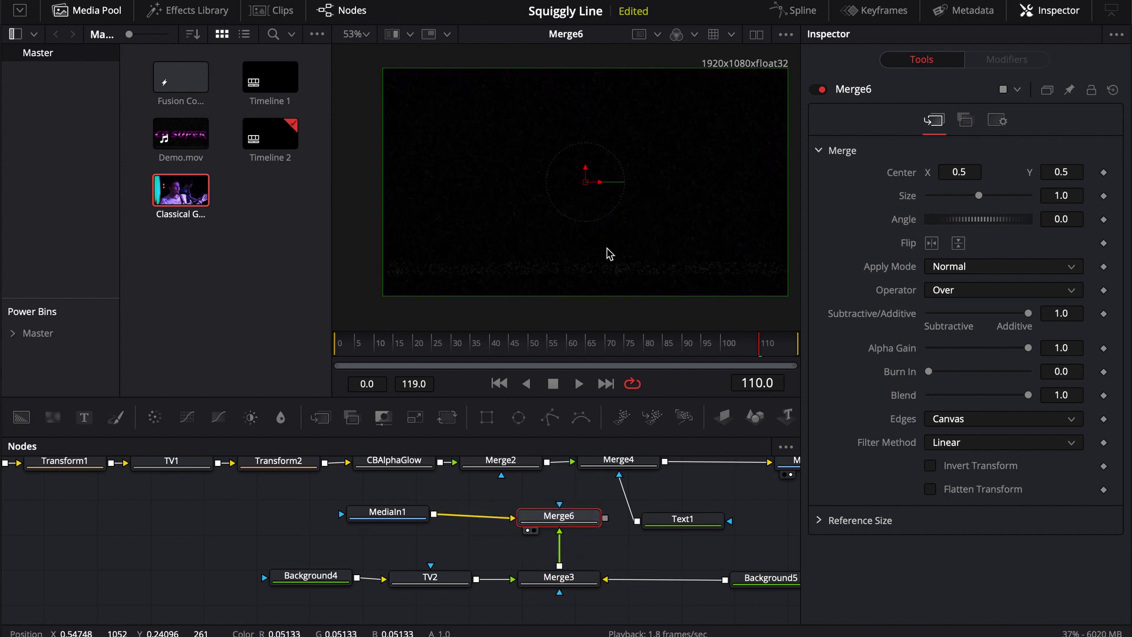
Step: Set Merge6's Apply Mode to Screen and its Blend to 0.402 while previewing the footage
{"action": "left_click", "coordinate": [960, 266]}
{"action": "left_click", "coordinate": [948, 302]}
{"action": "key", "text": "space"}
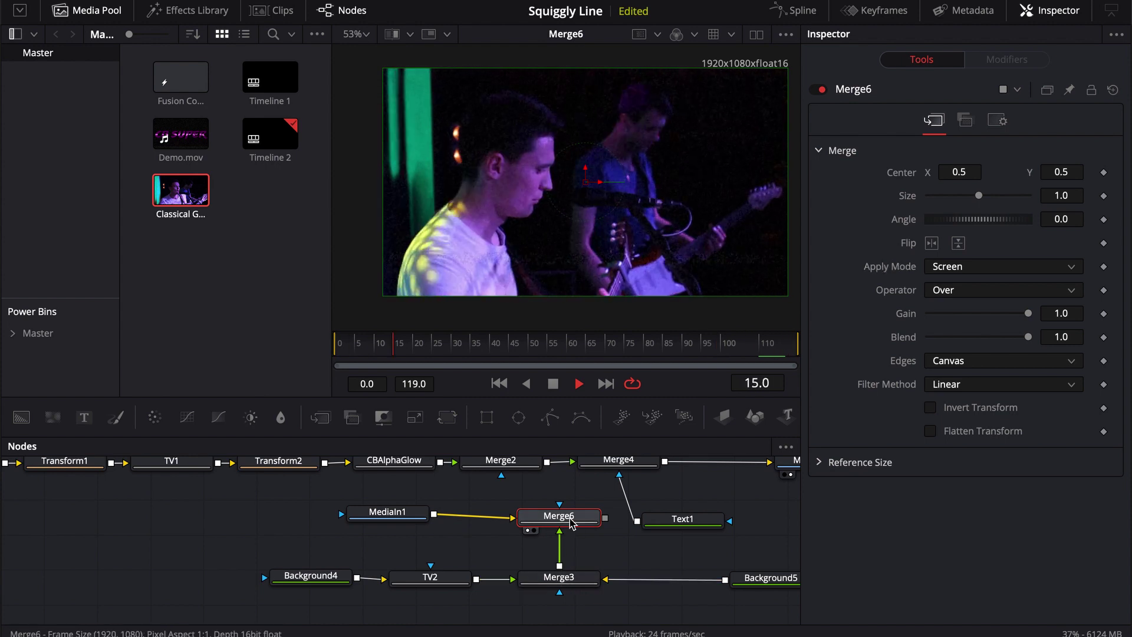
{"action": "left_click", "coordinate": [1028, 337]}
{"action": "left_click_drag", "start_coordinate": [1029, 341], "coordinate": [972, 344]}
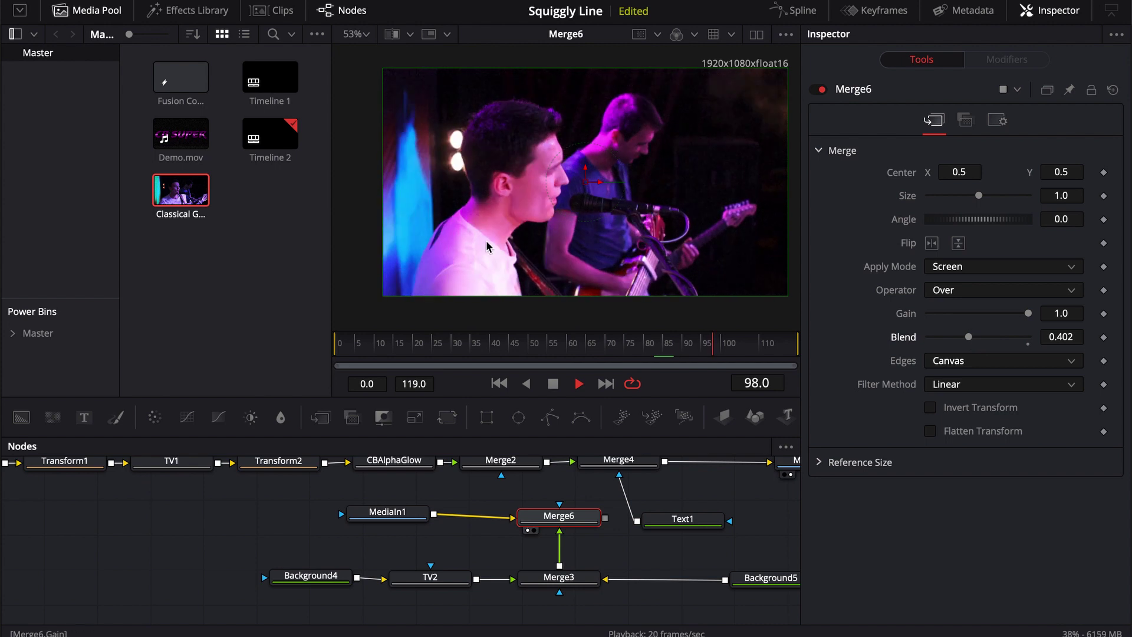
{"action": "key", "text": "space"}
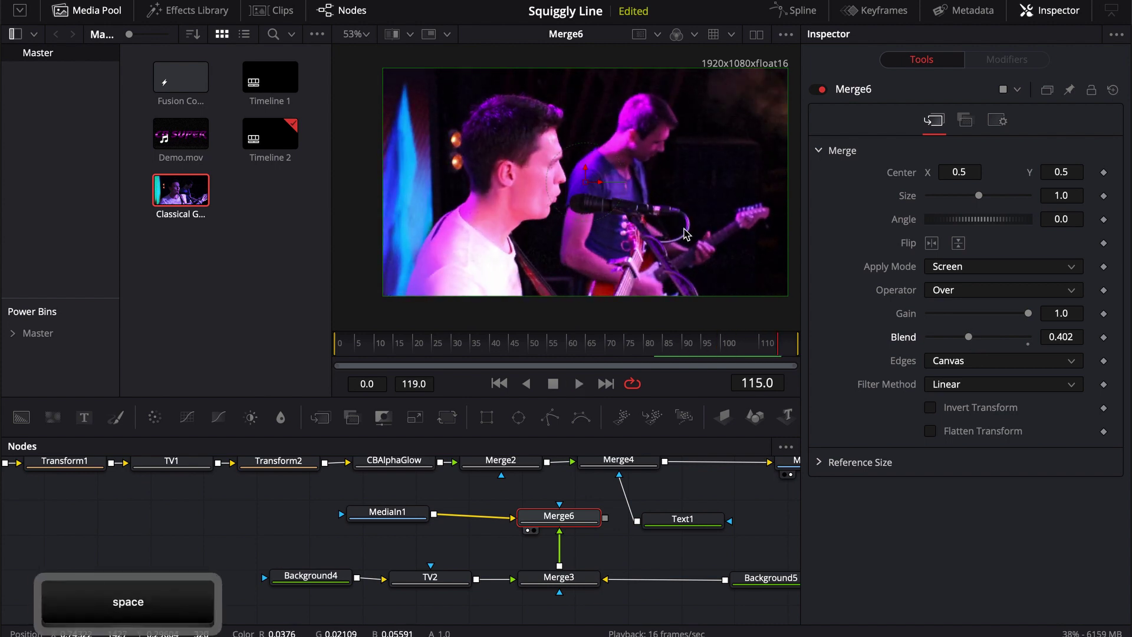
{"action": "left_click_drag", "start_coordinate": [670, 550], "coordinate": [582, 560]}
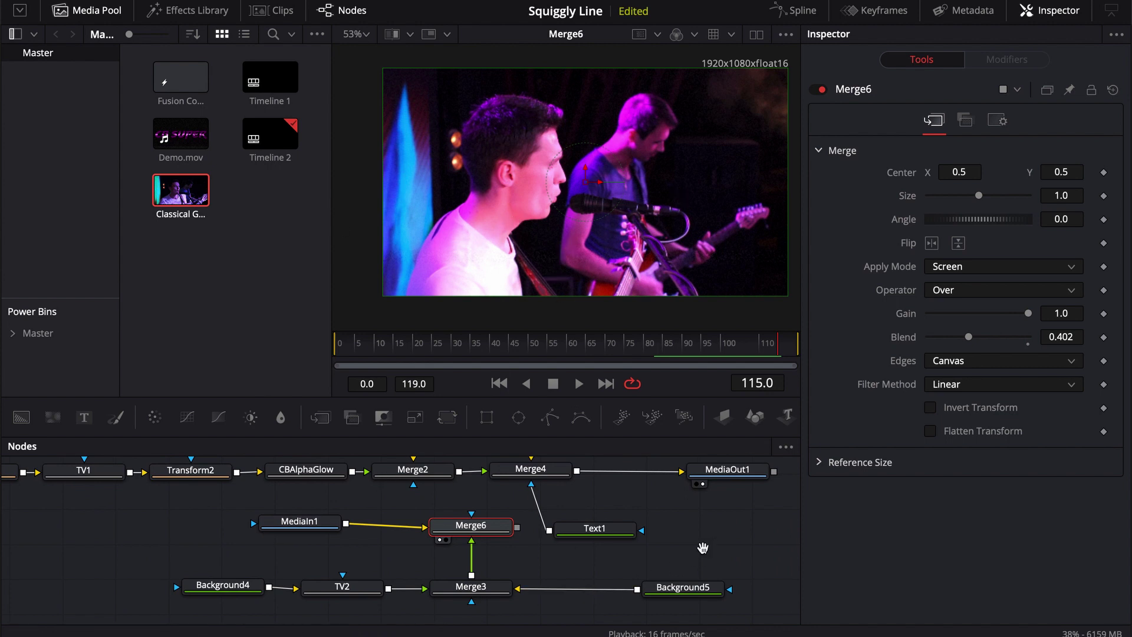
{"action": "left_click_drag", "start_coordinate": [702, 551], "coordinate": [668, 570]}
{"action": "left_click_drag", "start_coordinate": [195, 536], "coordinate": [224, 577]}
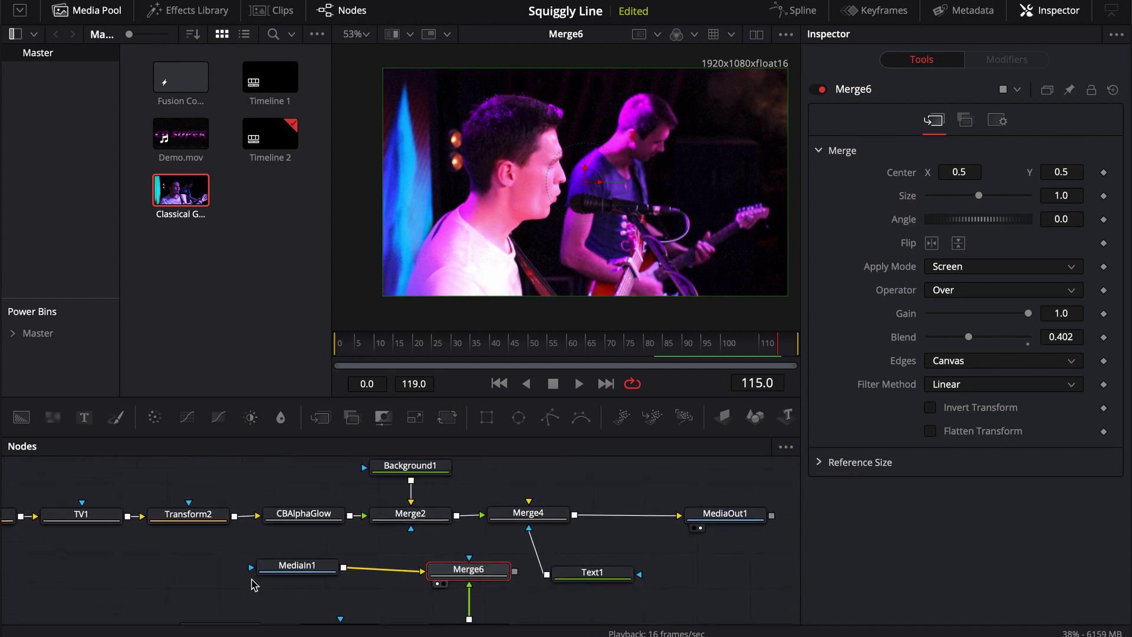
{"action": "mouse_move", "coordinate": [259, 581]}
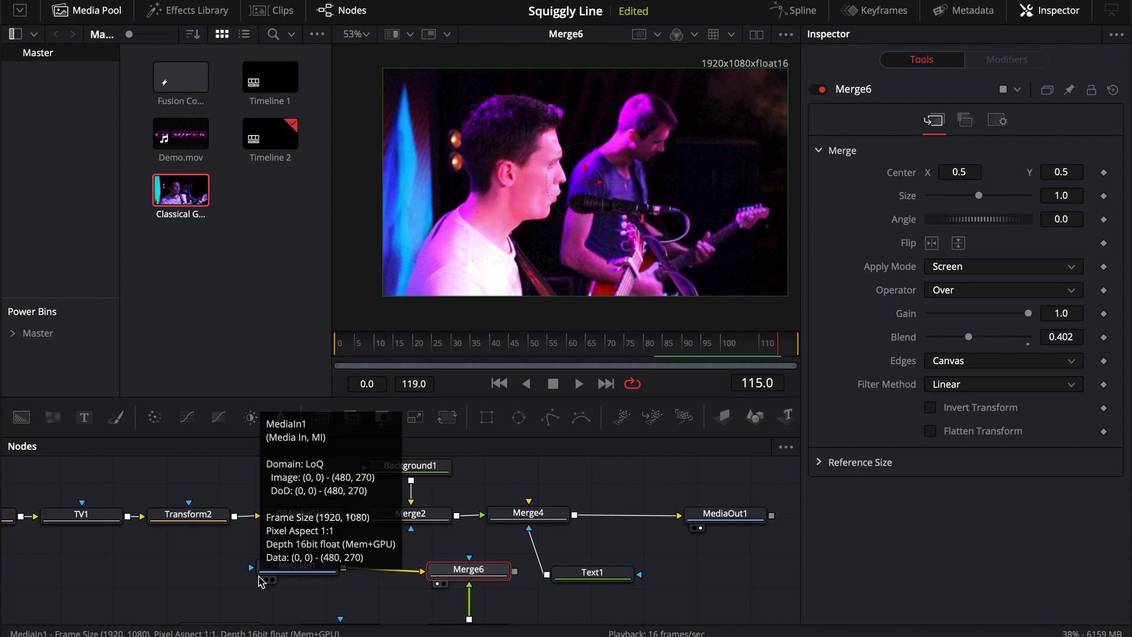